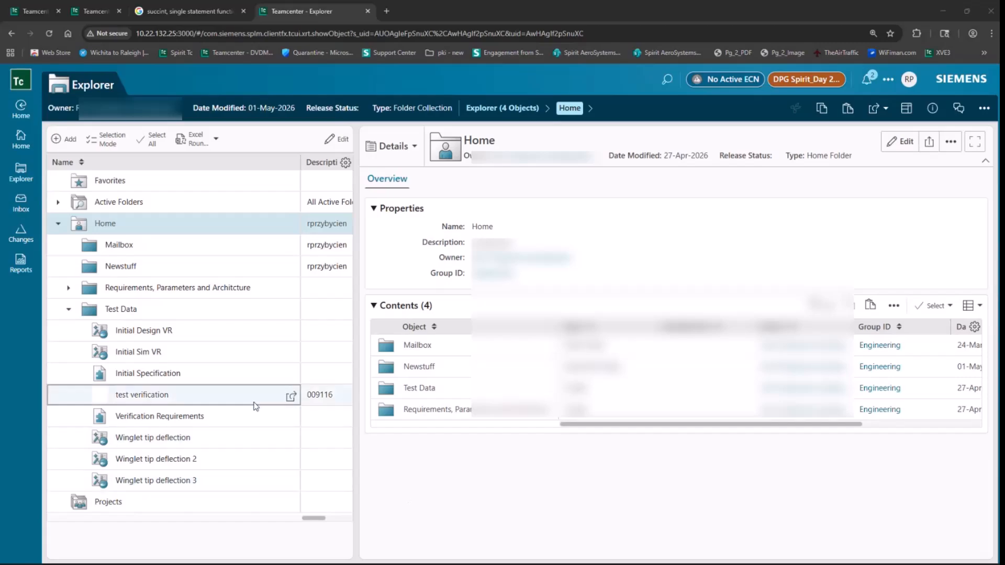
Open the Verification Requirements specification from Test Data and show the parameters of its Winglet tip deflection requirement
{"action": "left_click", "coordinate": [291, 420]}
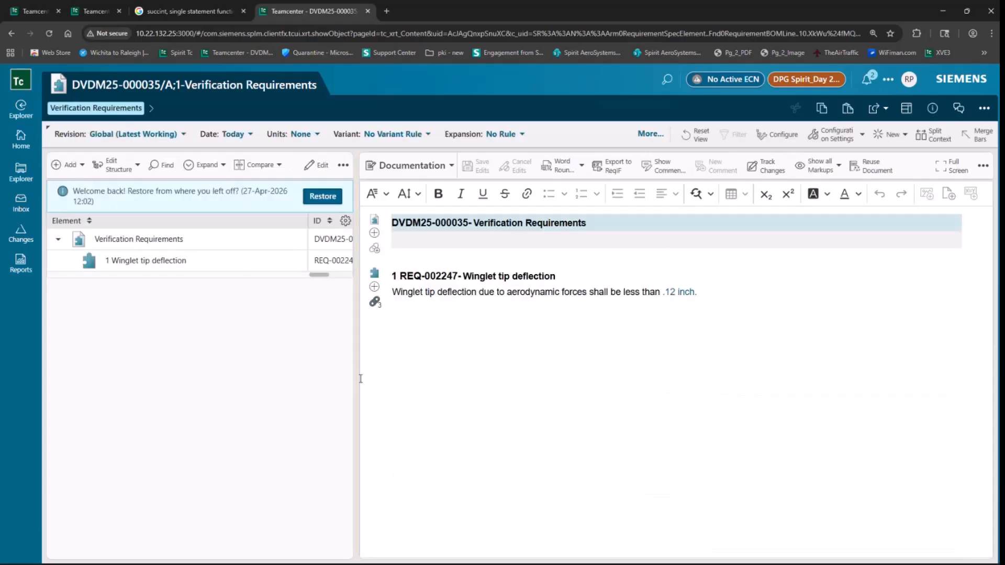
{"action": "left_click_drag", "start_coordinate": [359, 378], "coordinate": [336, 381]}
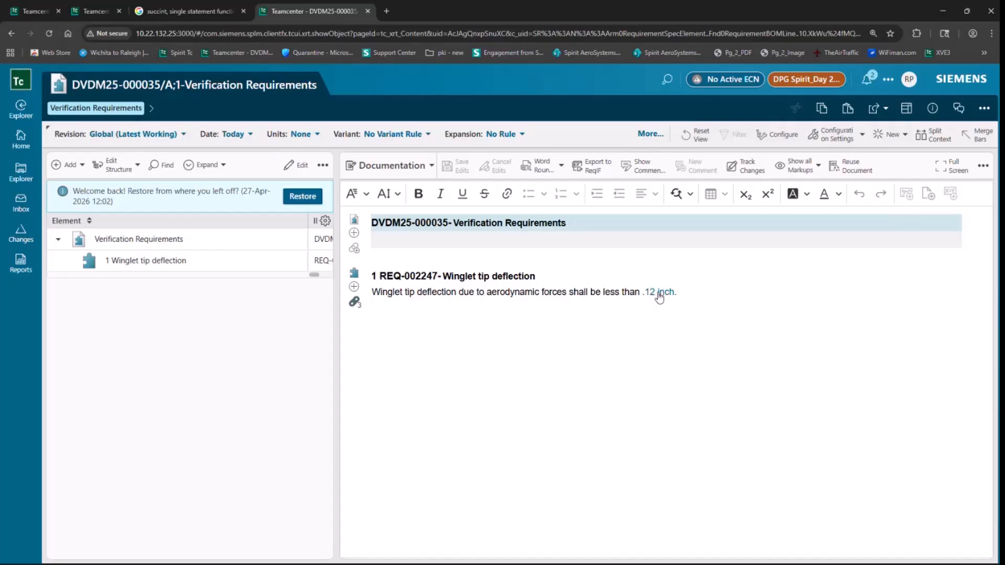
{"action": "left_click", "coordinate": [983, 166]}
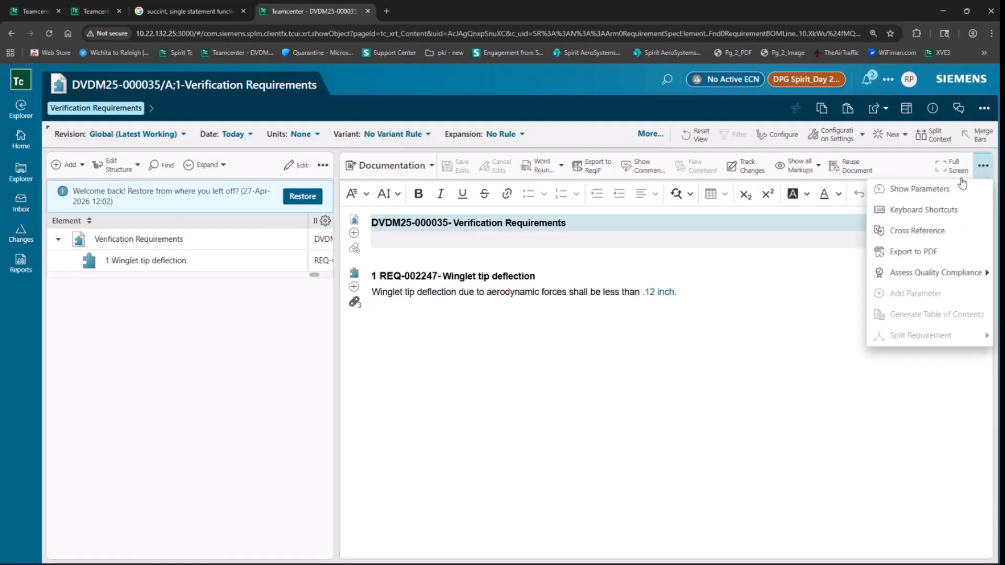
{"action": "left_click", "coordinate": [920, 189]}
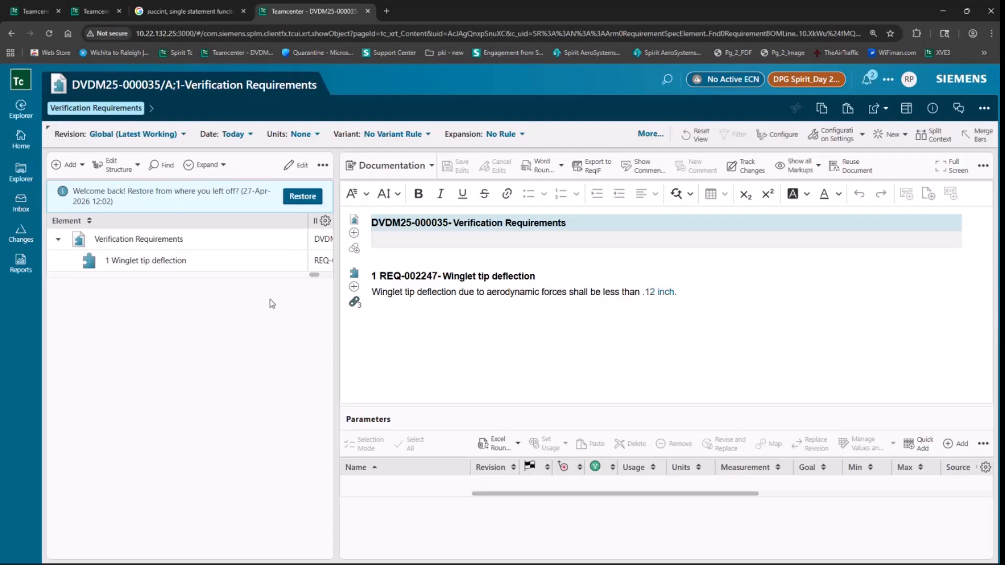
{"action": "left_click", "coordinate": [247, 262]}
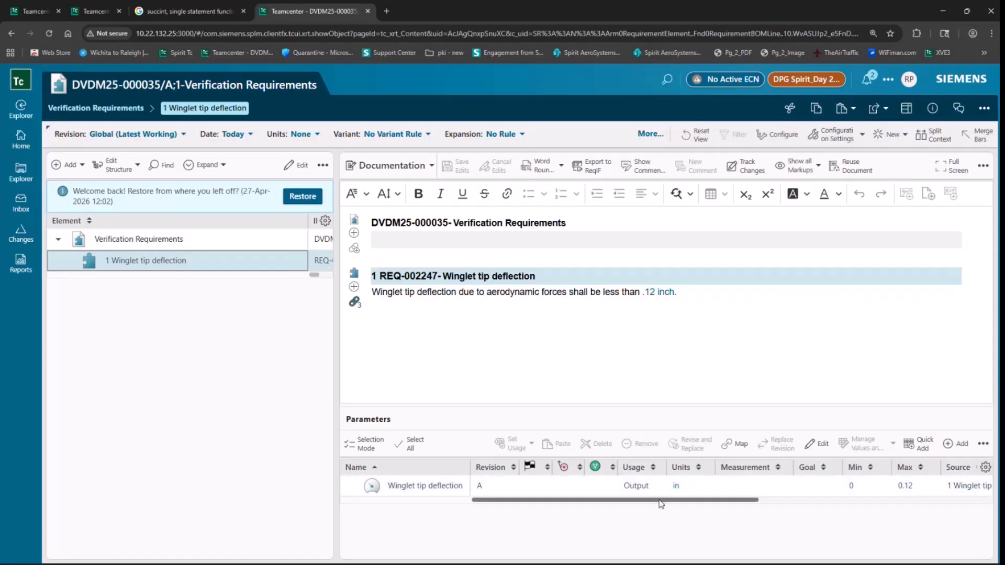
Examine the units, minimum and maximum of the Winglet tip deflection parameter
{"action": "left_click_drag", "start_coordinate": [661, 503], "coordinate": [722, 506]}
{"action": "left_click", "coordinate": [572, 484]}
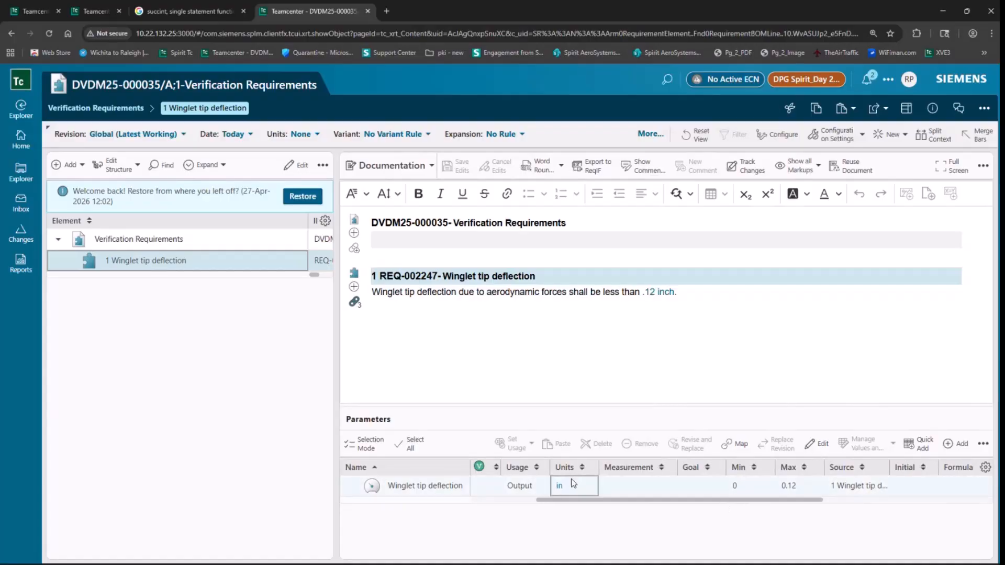
{"action": "left_click", "coordinate": [754, 487]}
{"action": "left_click", "coordinate": [805, 489]}
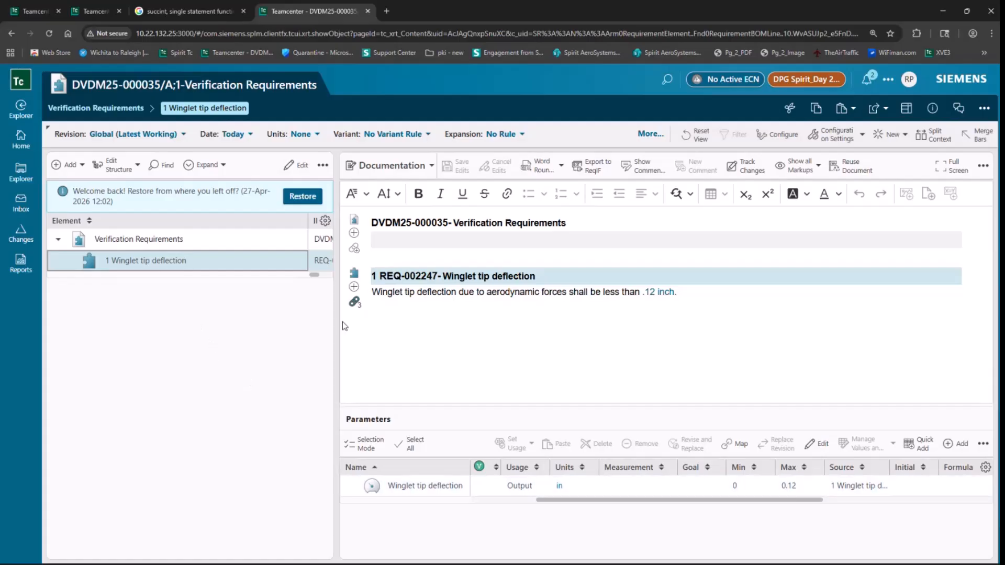
Create a test of type Verification Request named "Winglet Tip Deflection 5" from the selected requirement and open it
{"action": "left_click", "coordinate": [984, 108]}
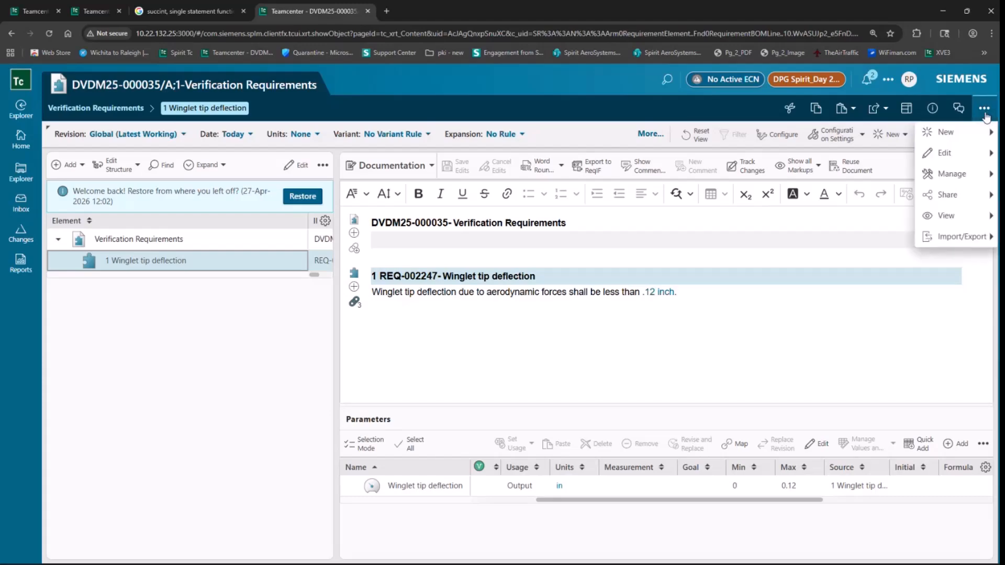
{"action": "mouse_move", "coordinate": [972, 137]}
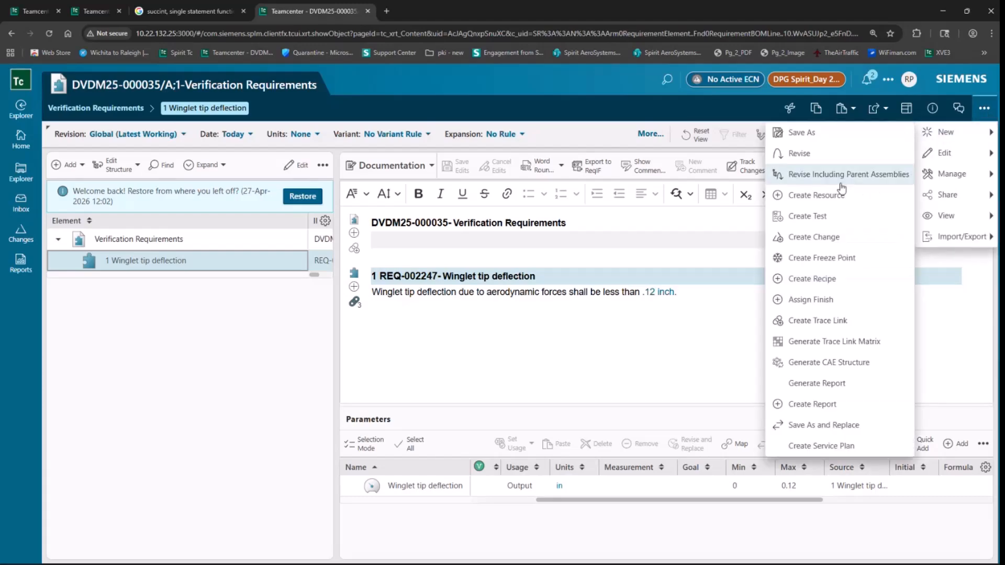
{"action": "left_click", "coordinate": [823, 222]}
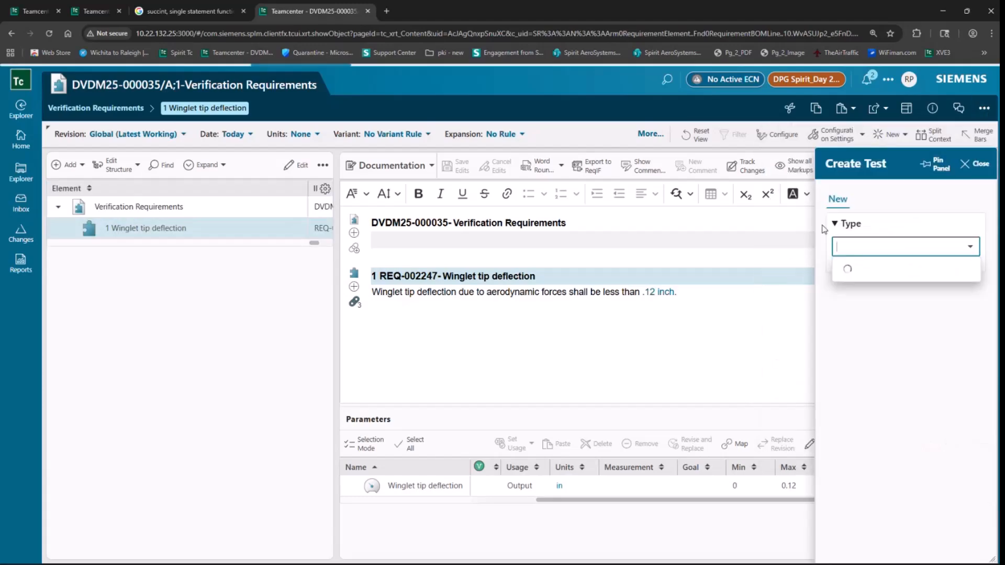
{"action": "left_click", "coordinate": [868, 301]}
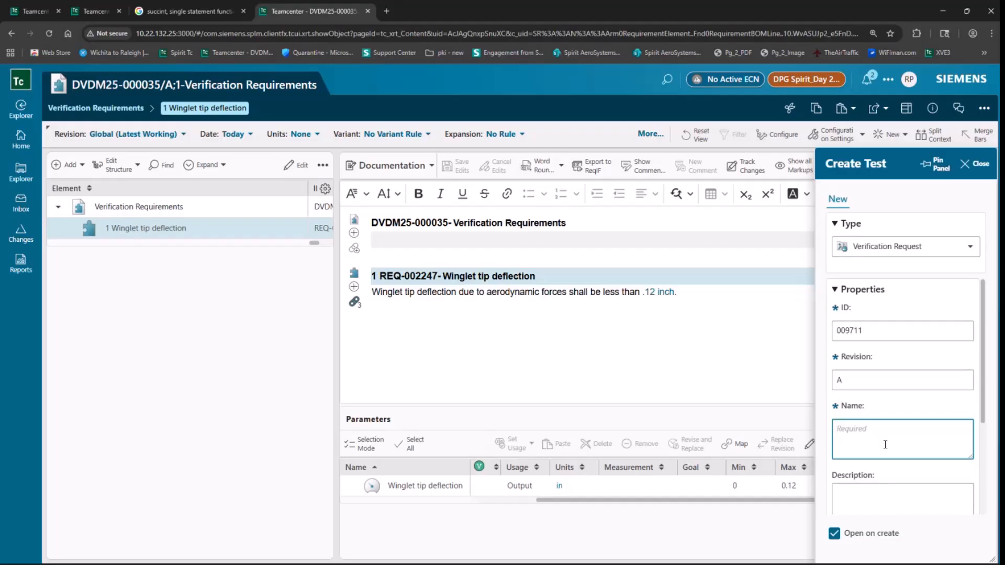
{"action": "type", "text": "Winglet Tip Deflection 5"}
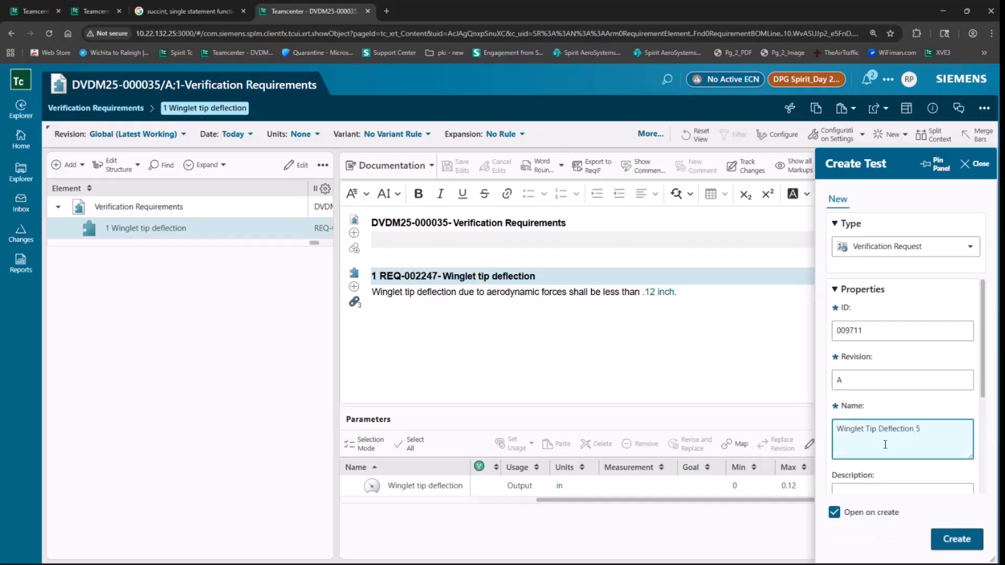
{"action": "left_click", "coordinate": [954, 544]}
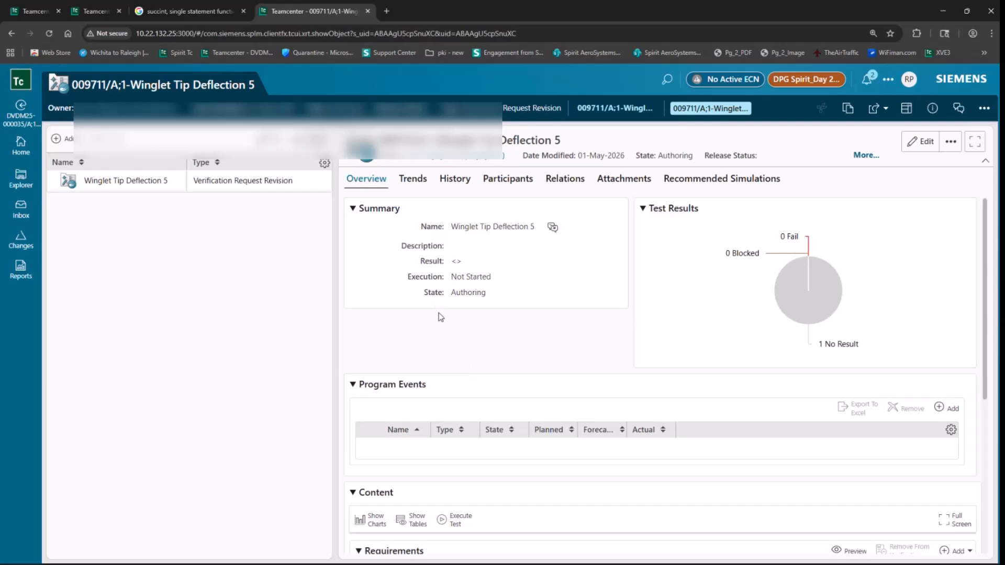
Review the requirements and parameters carried into the Winglet Tip Deflection 5 verification request
{"action": "scroll", "coordinate": [465, 326], "scroll_direction": "down", "scroll_amount": 3}
{"action": "scroll", "coordinate": [465, 326], "scroll_direction": "down", "scroll_amount": 2}
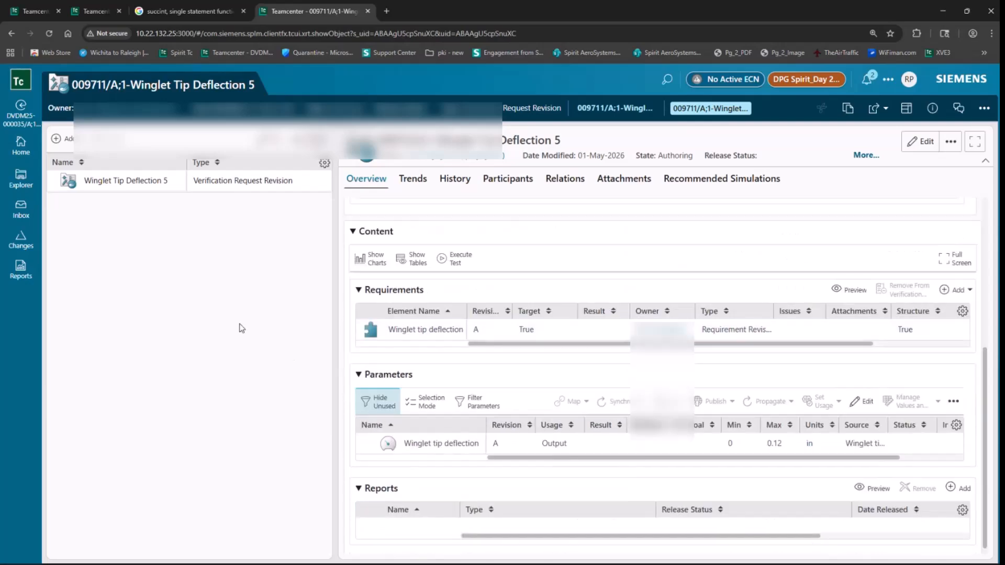
{"action": "scroll", "coordinate": [450, 360], "scroll_direction": "up", "scroll_amount": 1}
{"action": "scroll", "coordinate": [497, 309], "scroll_direction": "up", "scroll_amount": 1}
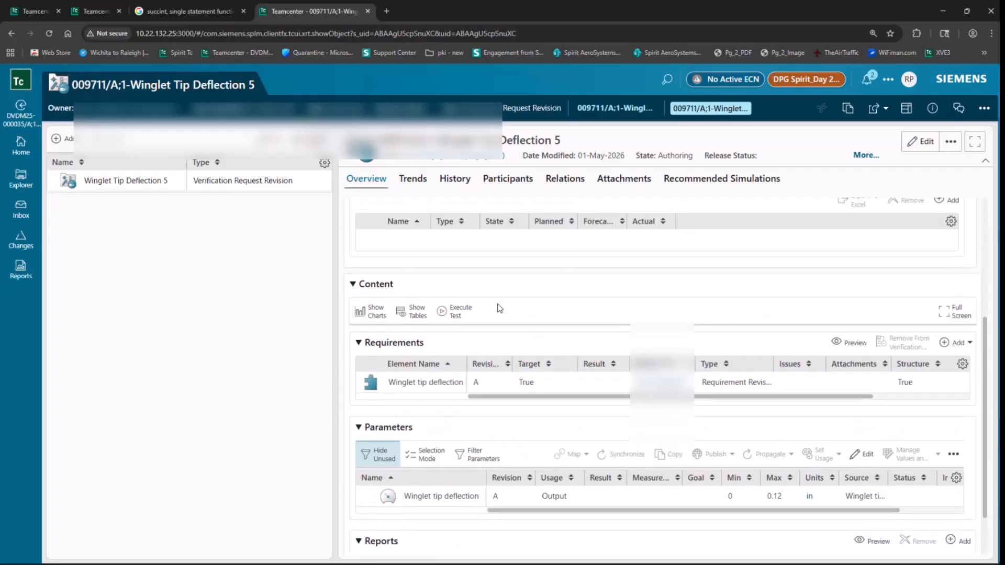
{"action": "scroll", "coordinate": [482, 347], "scroll_direction": "up", "scroll_amount": 2}
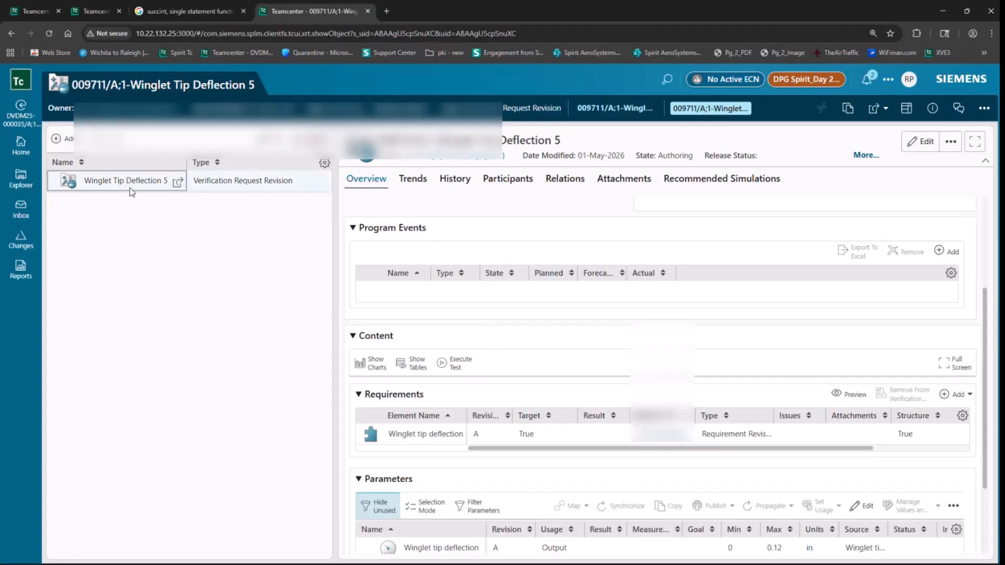
{"action": "scroll", "coordinate": [409, 398], "scroll_direction": "down", "scroll_amount": 1}
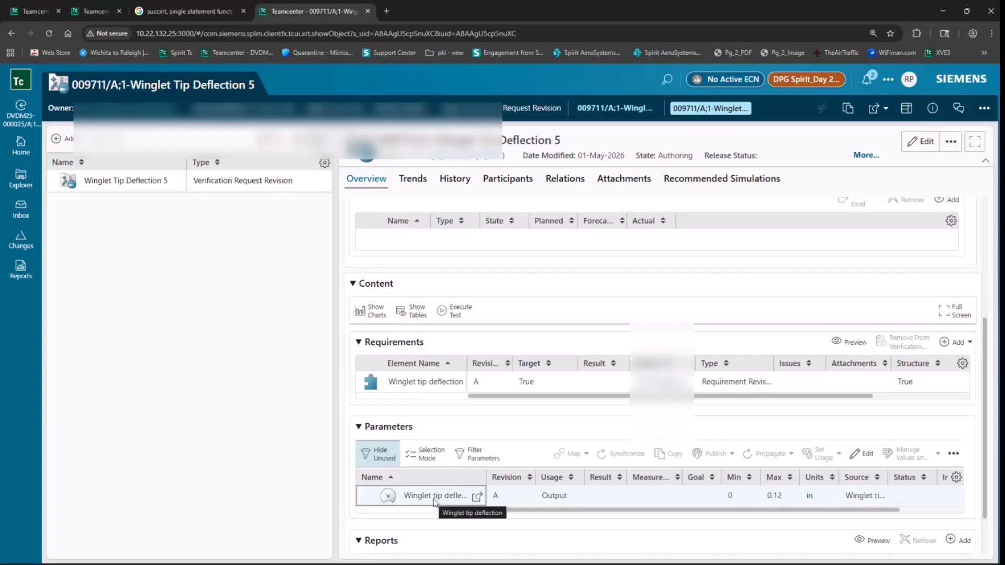
Find a colleague by surname and add them as another Systems Designer participant of the verification request
{"action": "left_click", "coordinate": [506, 183]}
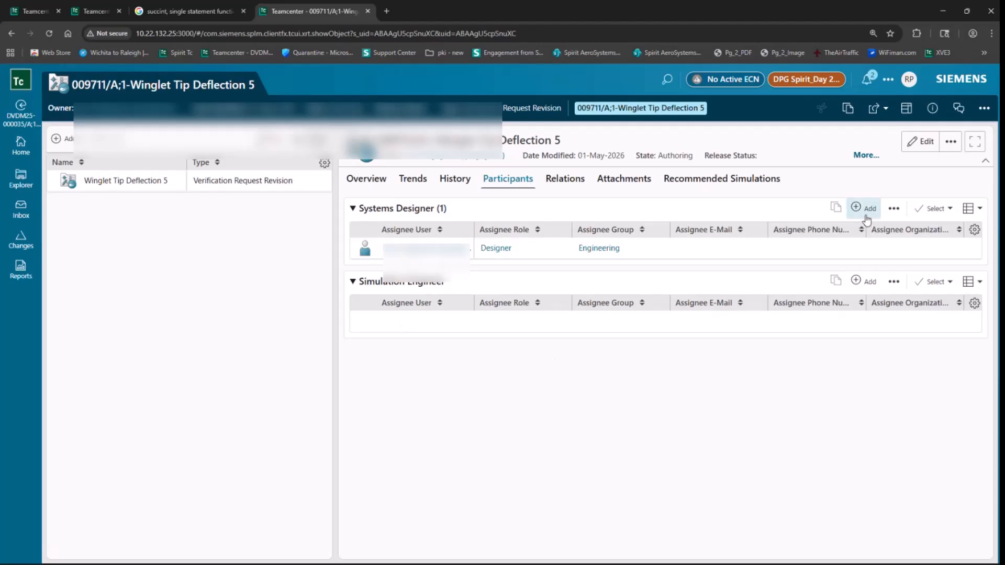
{"action": "left_click", "coordinate": [865, 209]}
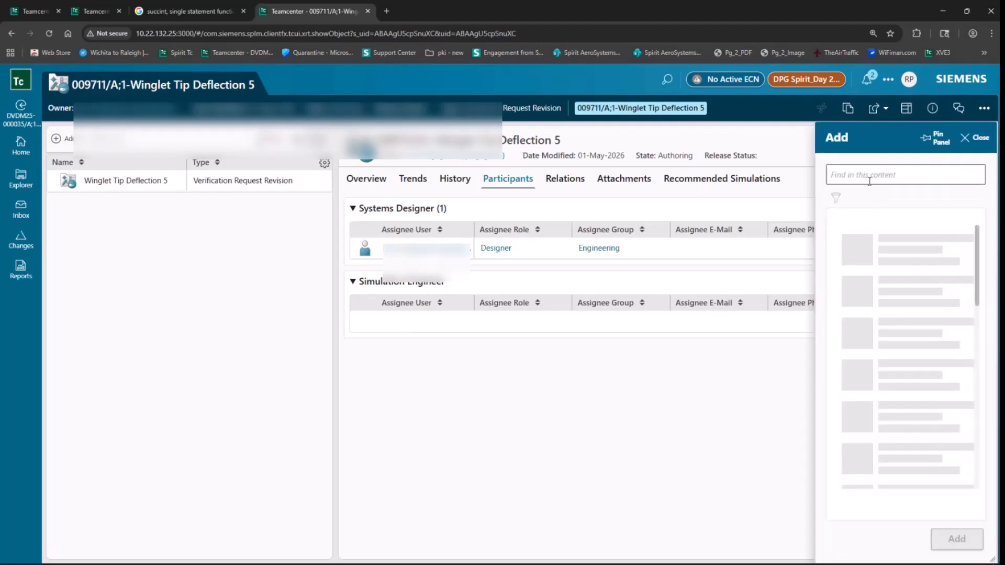
{"action": "left_click", "coordinate": [870, 175]}
{"action": "type", "text": "hadley"}
{"action": "key", "text": "Return"}
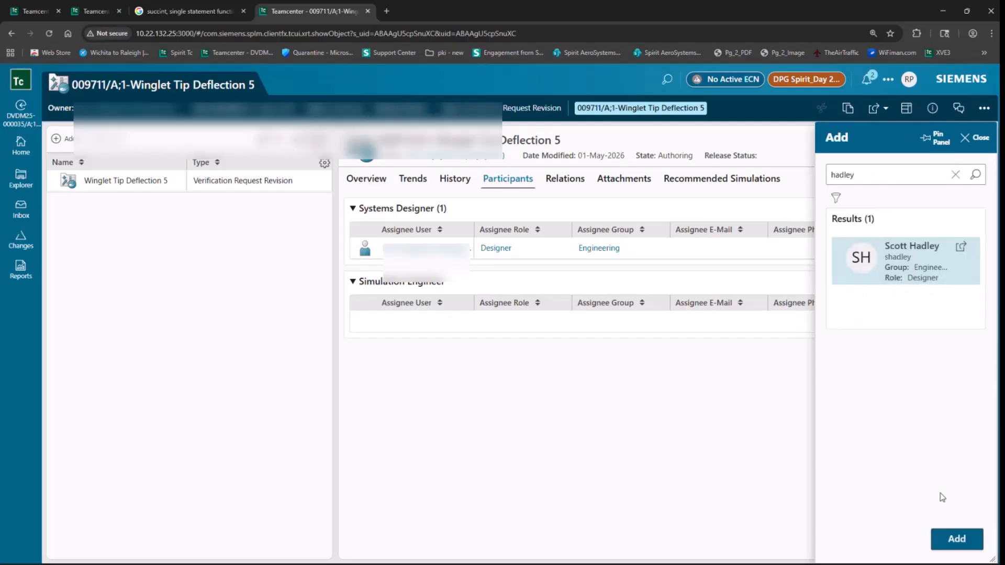
{"action": "left_click", "coordinate": [956, 538]}
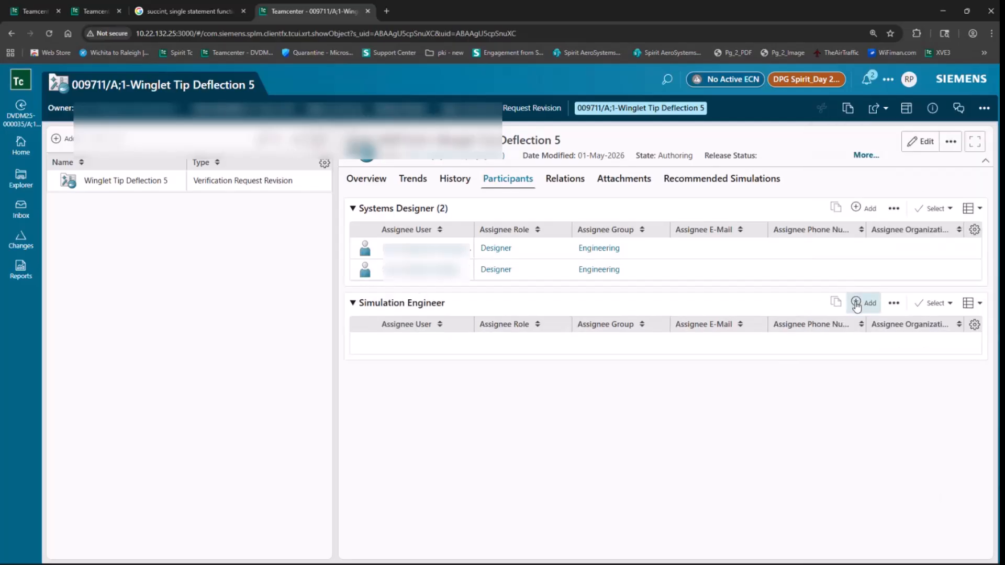
Search for the intended assignee by name and add them as the request's Simulation Engineer participant
{"action": "left_click", "coordinate": [856, 303]}
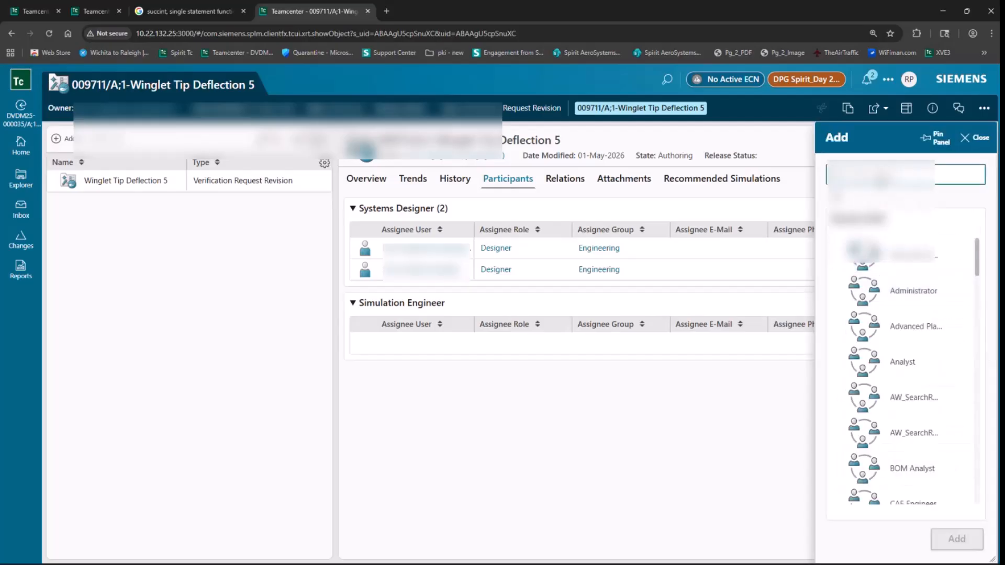
{"action": "left_click", "coordinate": [882, 180]}
{"action": "type", "text": "***"}
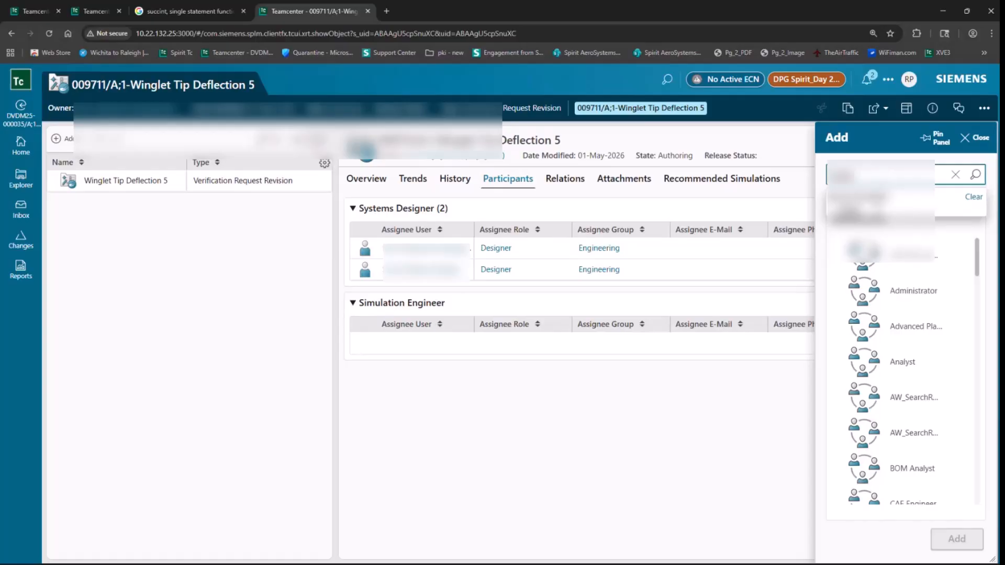
{"action": "left_click", "coordinate": [975, 175]}
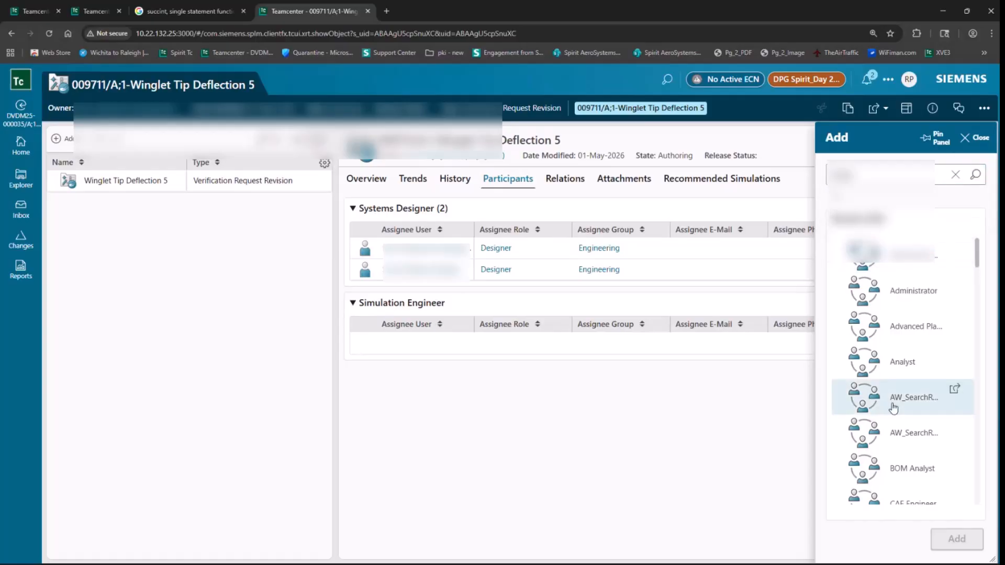
{"action": "left_click", "coordinate": [906, 291]}
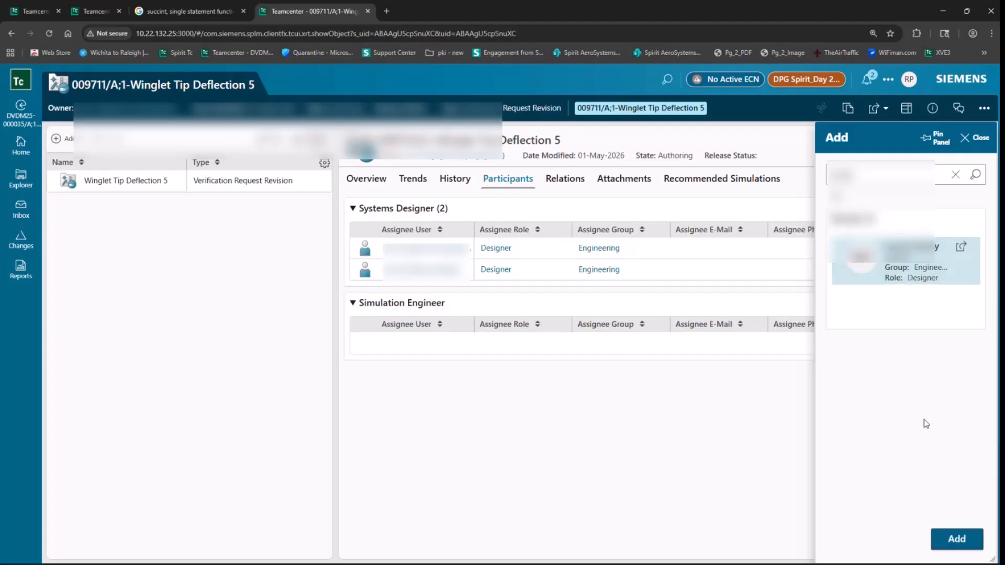
{"action": "left_click", "coordinate": [953, 539]}
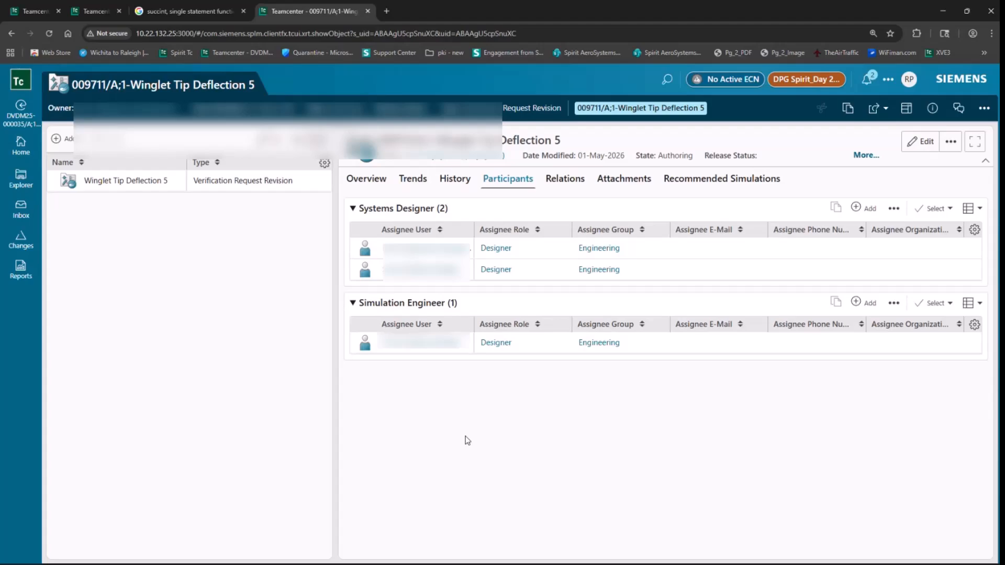
Return to the request's overview and copy the Winglet Tip Deflection 5 revision to the clipboard
{"action": "left_click", "coordinate": [366, 180]}
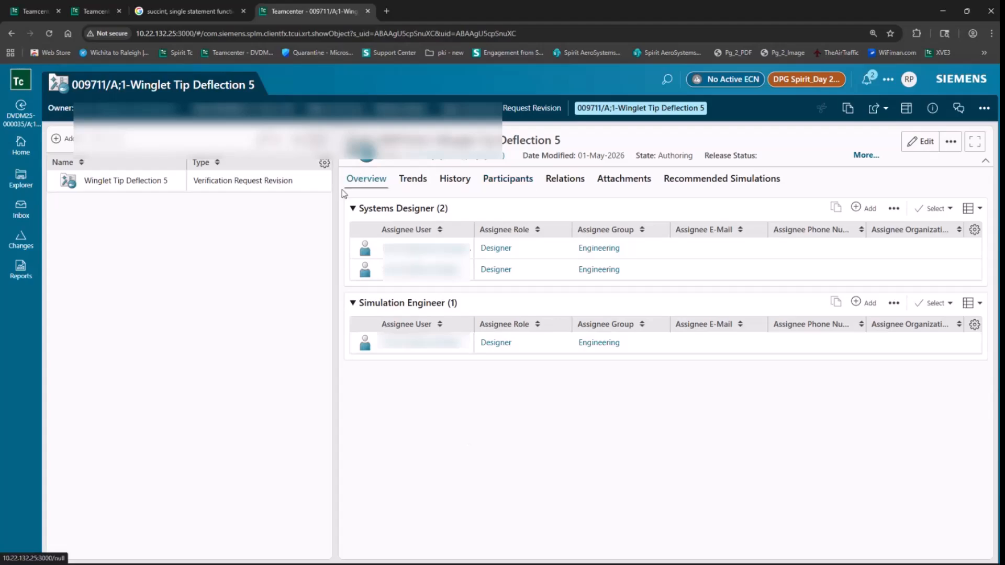
{"action": "left_click", "coordinate": [156, 189]}
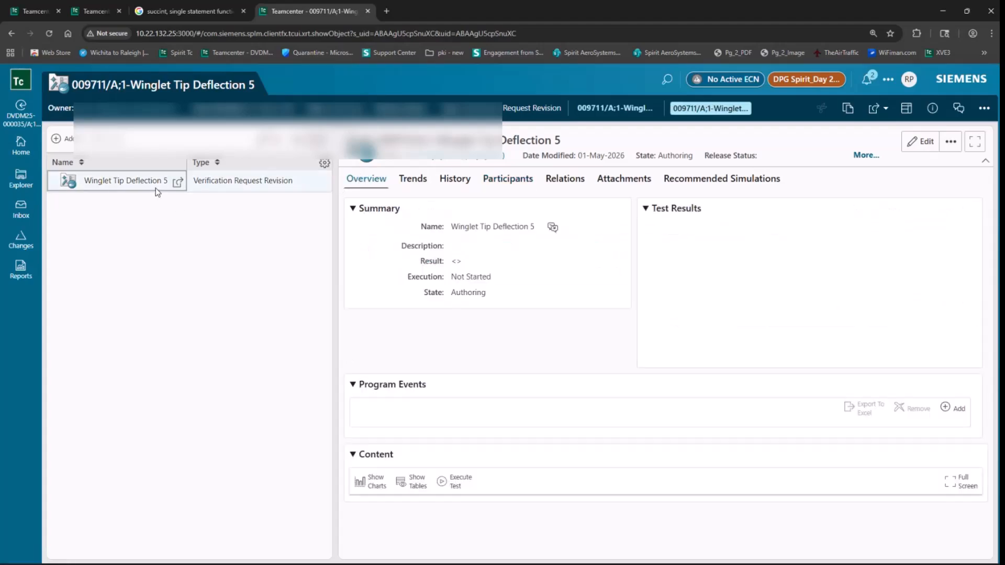
{"action": "left_click", "coordinate": [847, 108]}
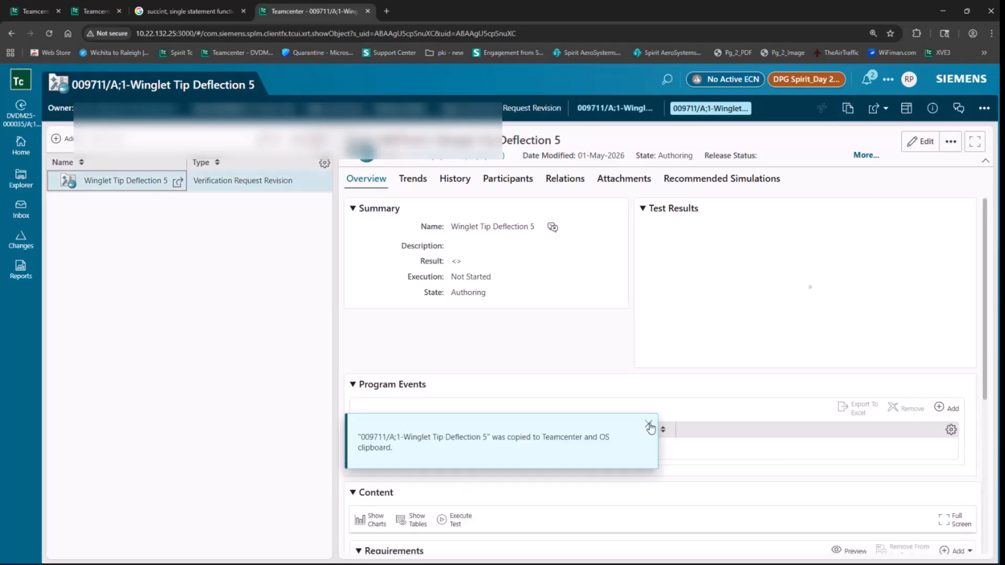
{"action": "left_click", "coordinate": [648, 423]}
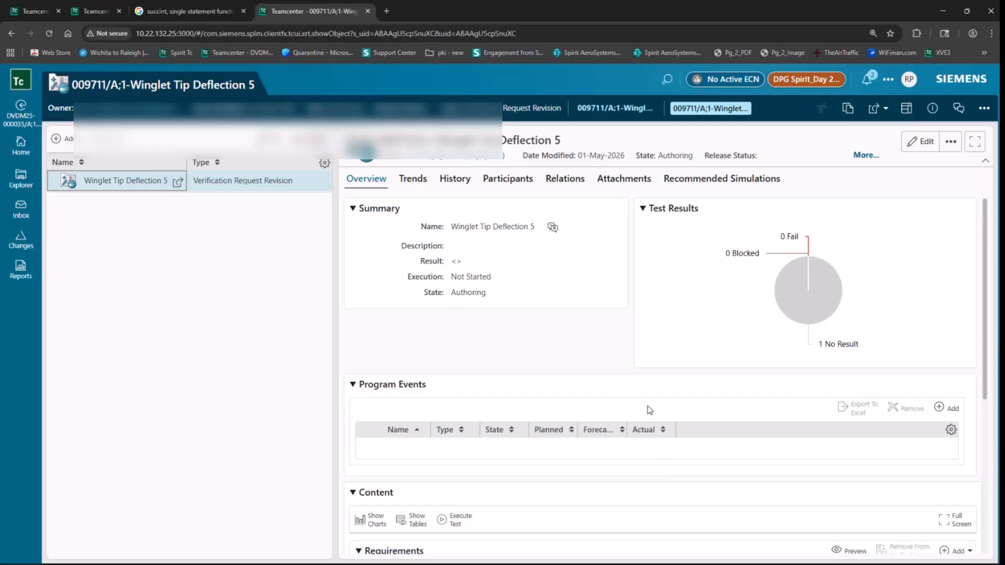
Submit the Winglet Tip Deflection 5 request to the Design Verification Process workflow, choosing from all templates, and view its workflow information
{"action": "left_click", "coordinate": [984, 108]}
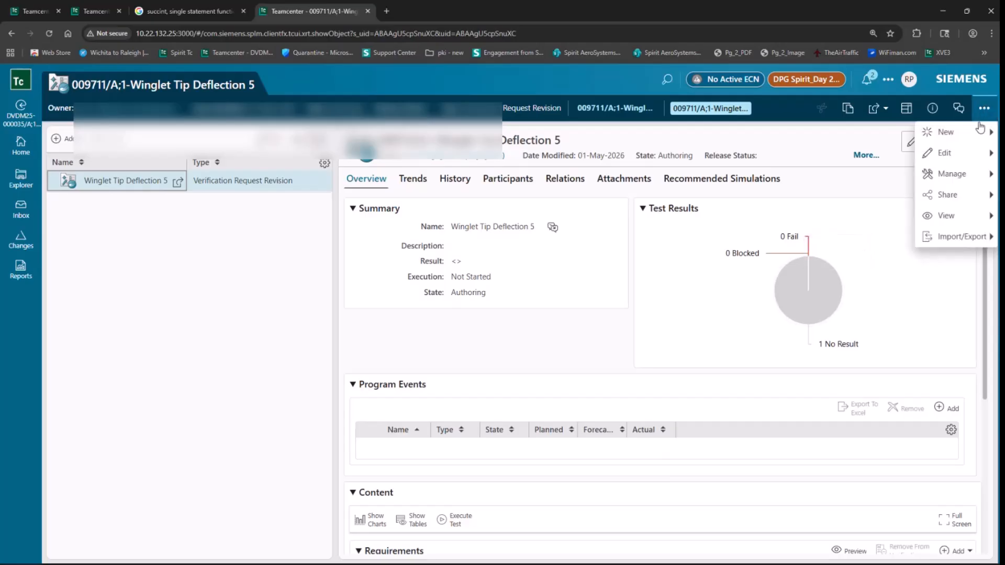
{"action": "mouse_move", "coordinate": [960, 173]}
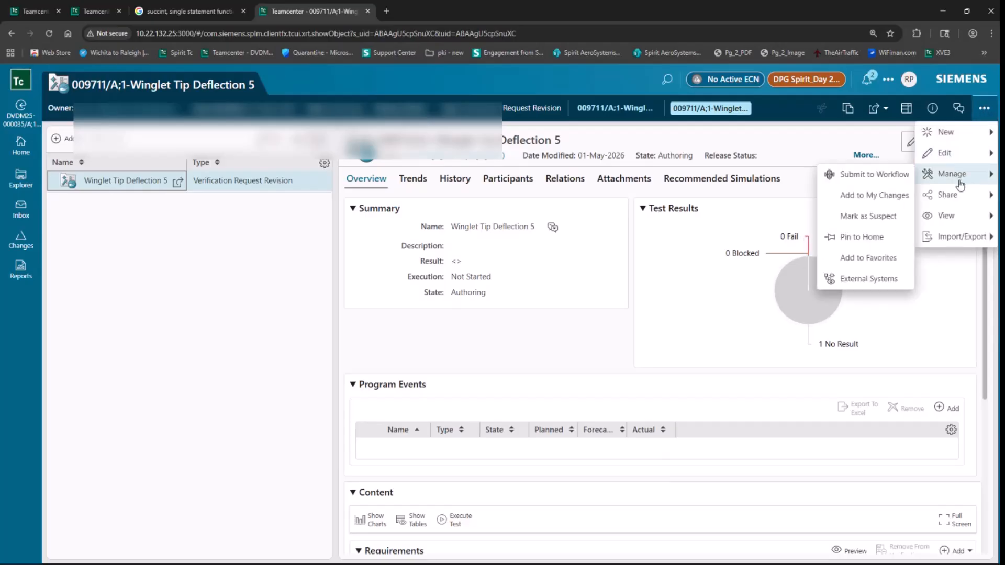
{"action": "left_click", "coordinate": [871, 178]}
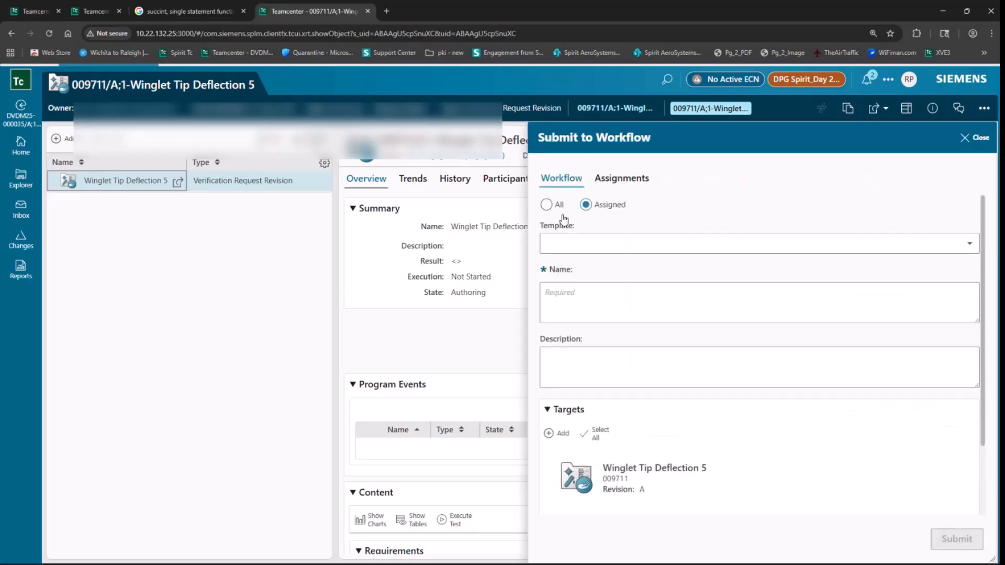
{"action": "left_click", "coordinate": [557, 206]}
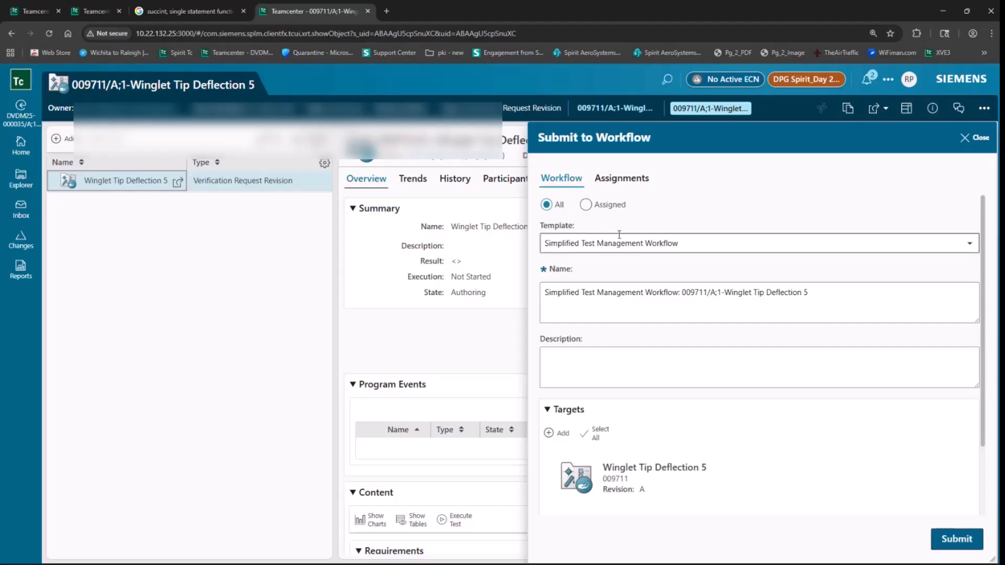
{"action": "left_click", "coordinate": [698, 243]}
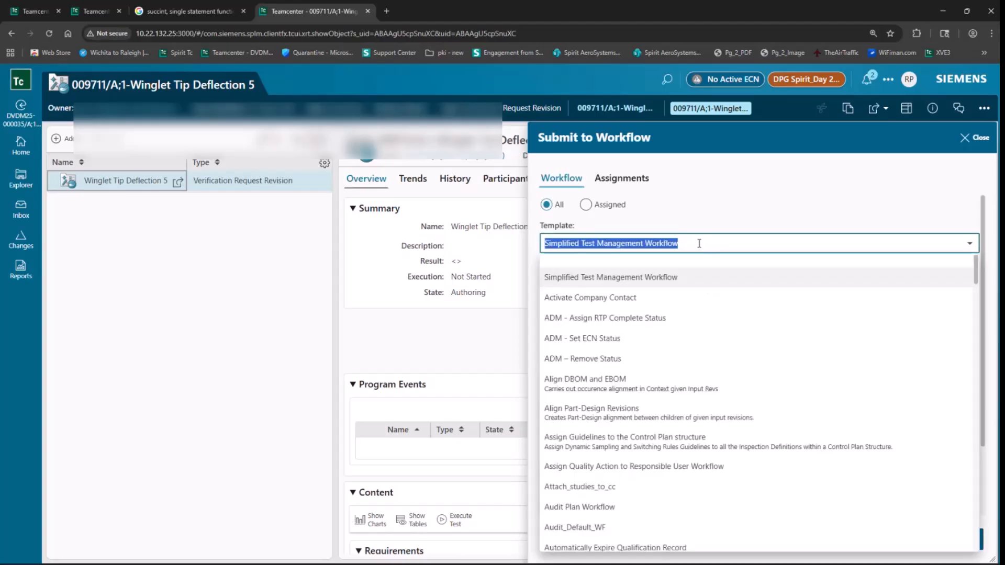
{"action": "type", "text": "design Verification Process"}
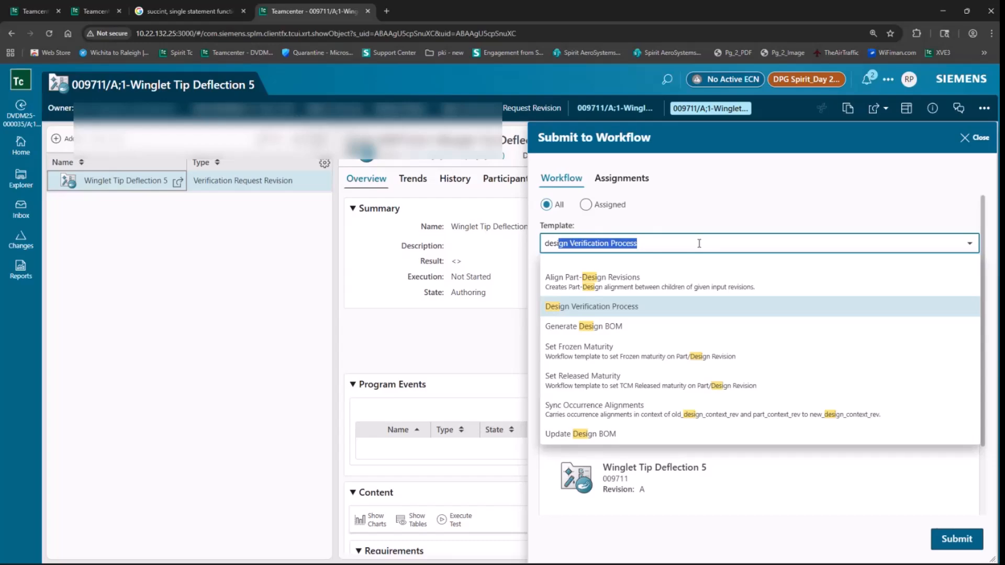
{"action": "left_click", "coordinate": [593, 306]}
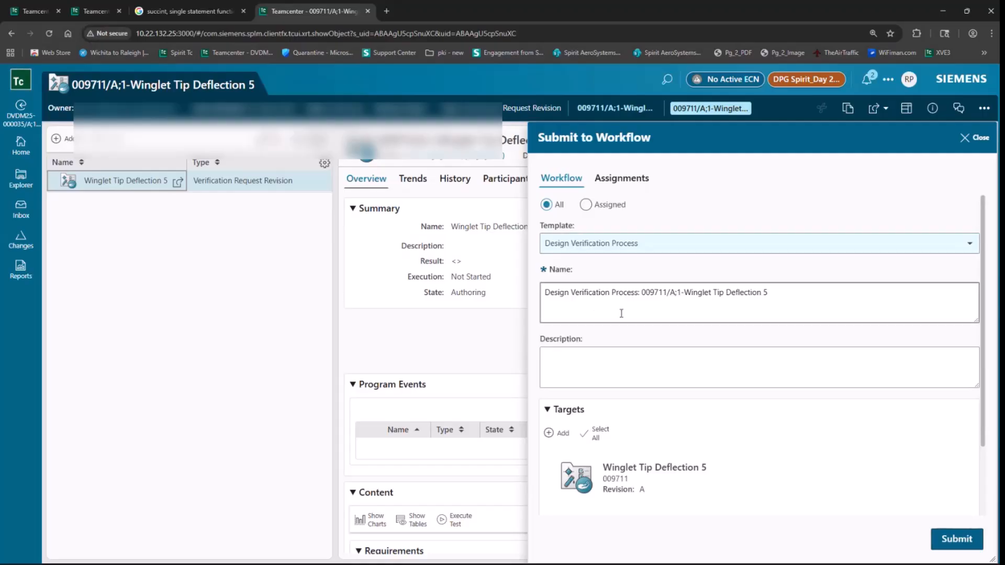
{"action": "left_click", "coordinate": [949, 540]}
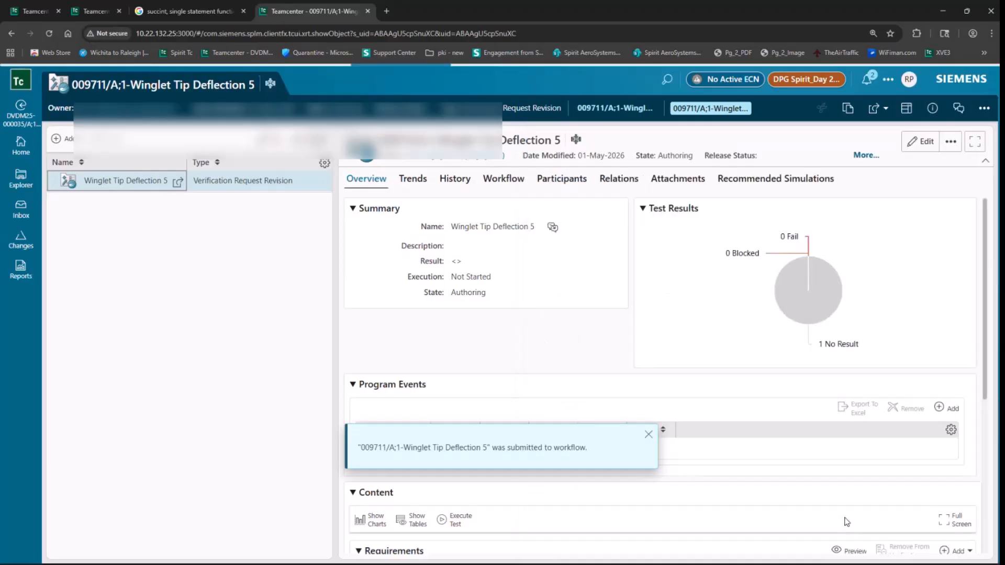
{"action": "left_click", "coordinate": [502, 187]}
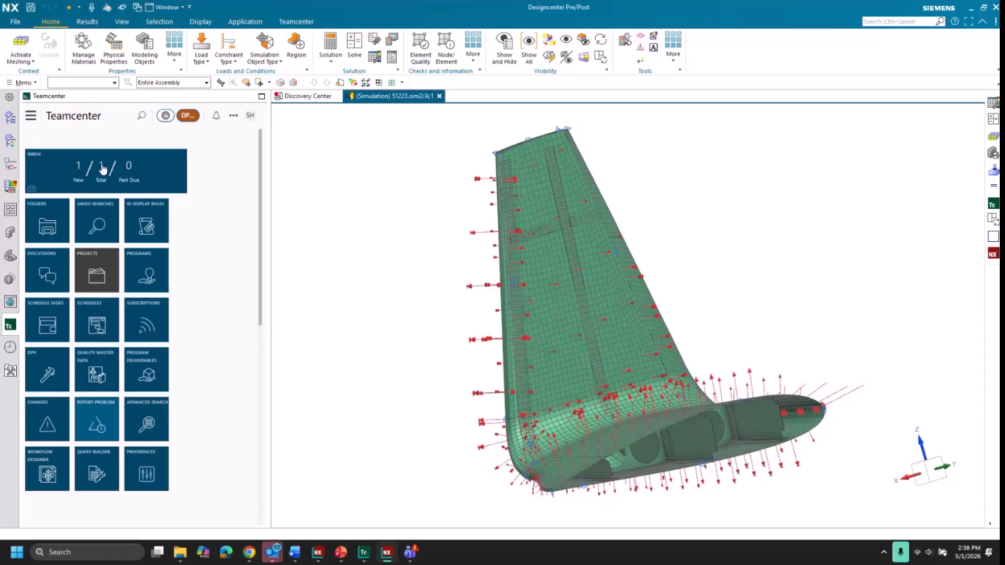
Switch to NX, open the Build and Verify Simulation Model task from the Teamcenter inbox and show its overview in a widened pane
{"action": "left_click", "coordinate": [102, 167]}
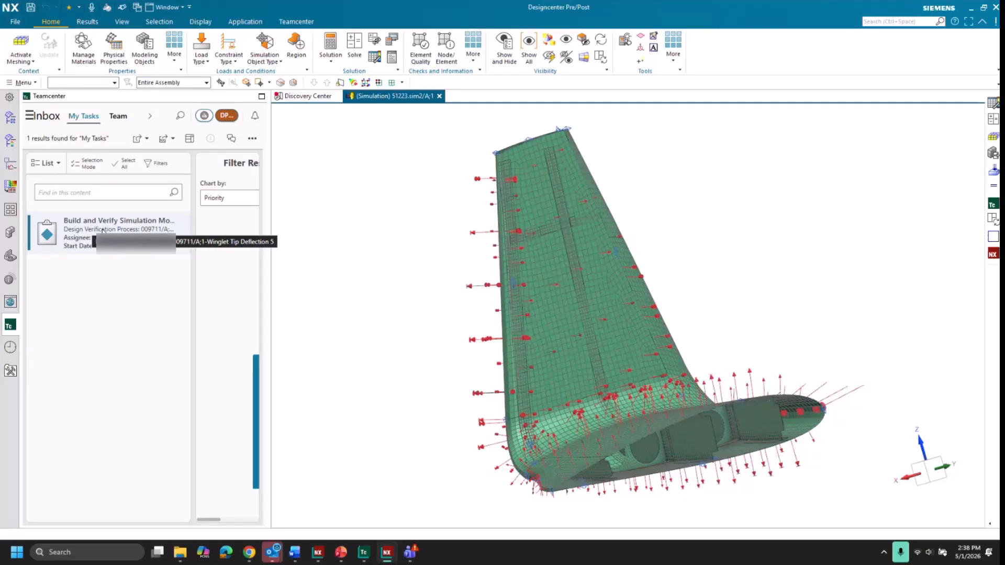
{"action": "mouse_move", "coordinate": [137, 248]}
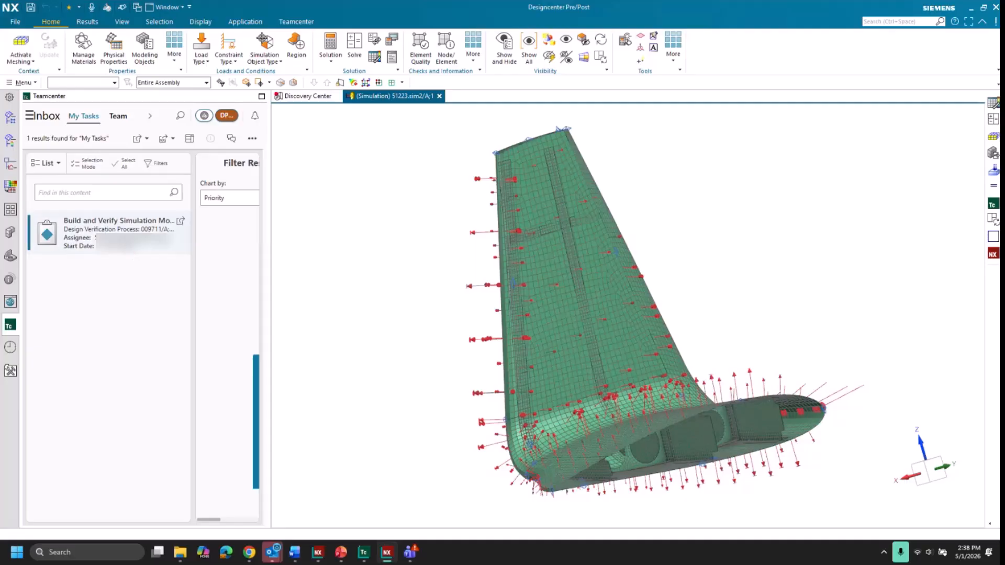
{"action": "left_click", "coordinate": [152, 230]}
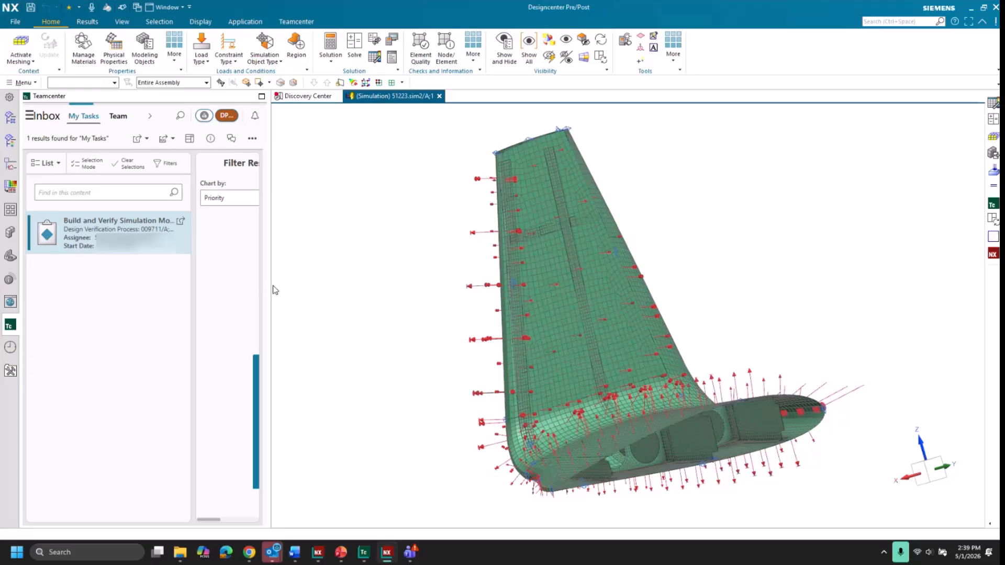
{"action": "left_click_drag", "start_coordinate": [271, 257], "coordinate": [589, 257]}
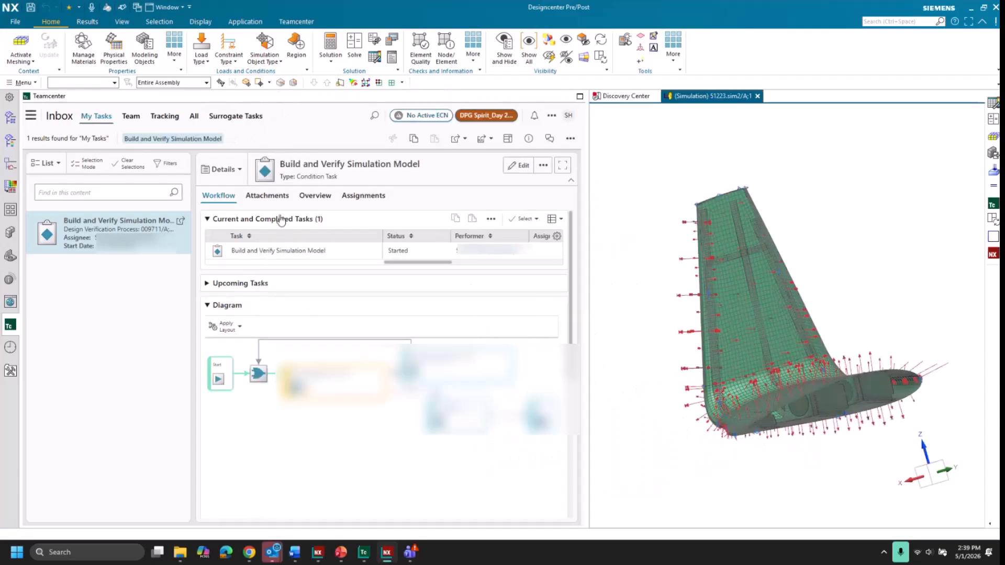
{"action": "left_click", "coordinate": [312, 196]}
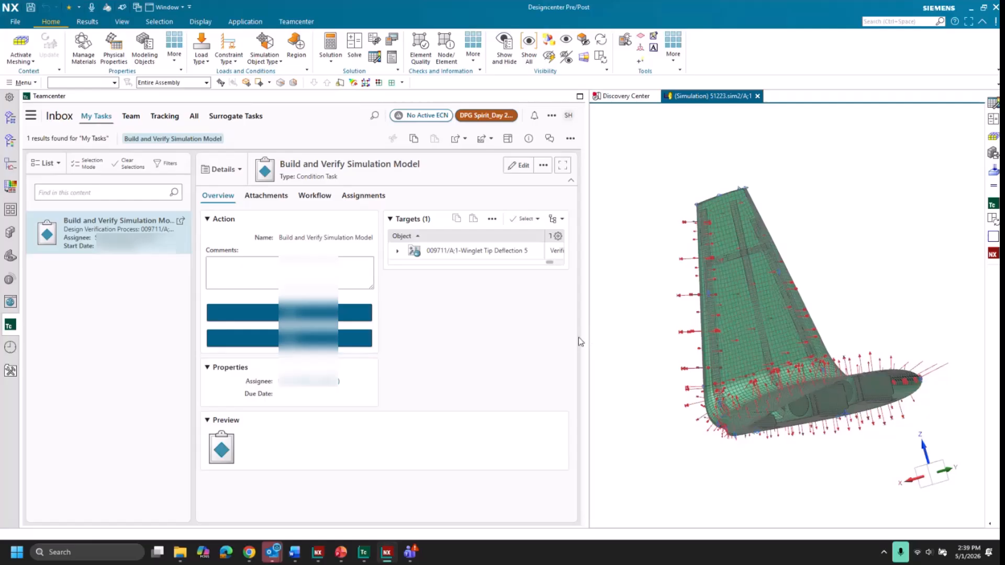
Open the task's target verification request, Winglet Tip Deflection 5, and review the minimum and maximum of its winglet tip deflection parameter
{"action": "left_click", "coordinate": [536, 252]}
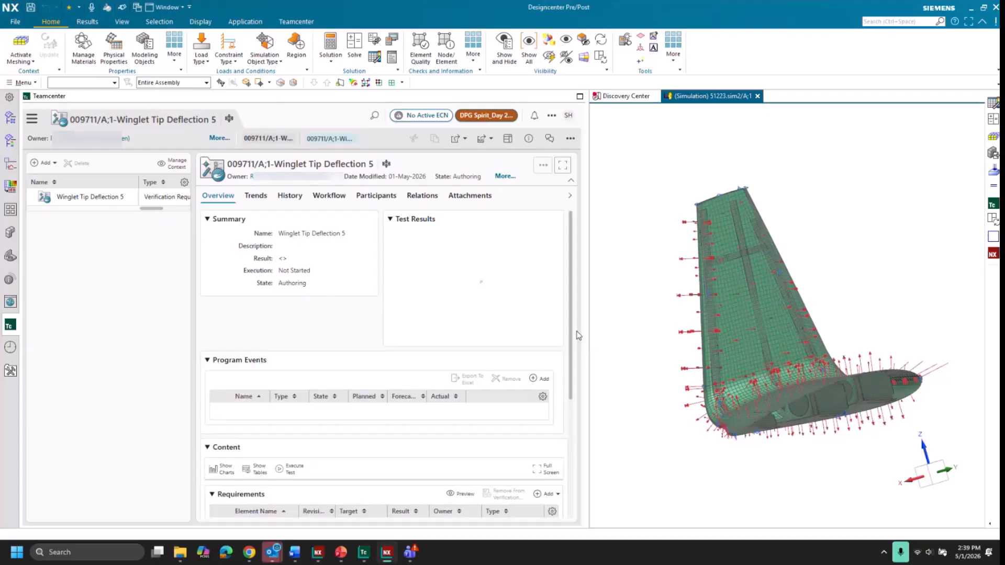
{"action": "left_click_drag", "start_coordinate": [572, 307], "coordinate": [571, 441]}
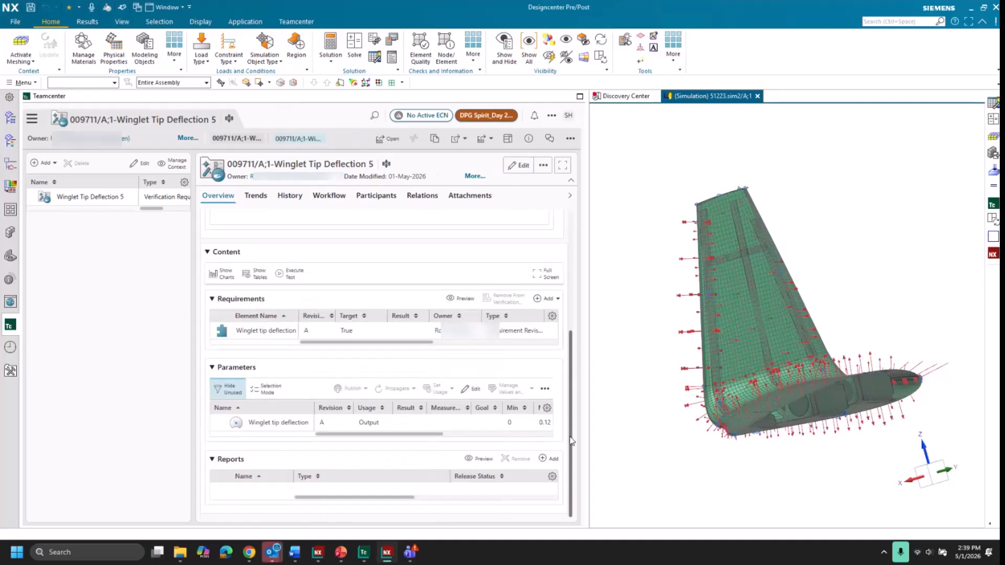
{"action": "left_click", "coordinate": [276, 428]}
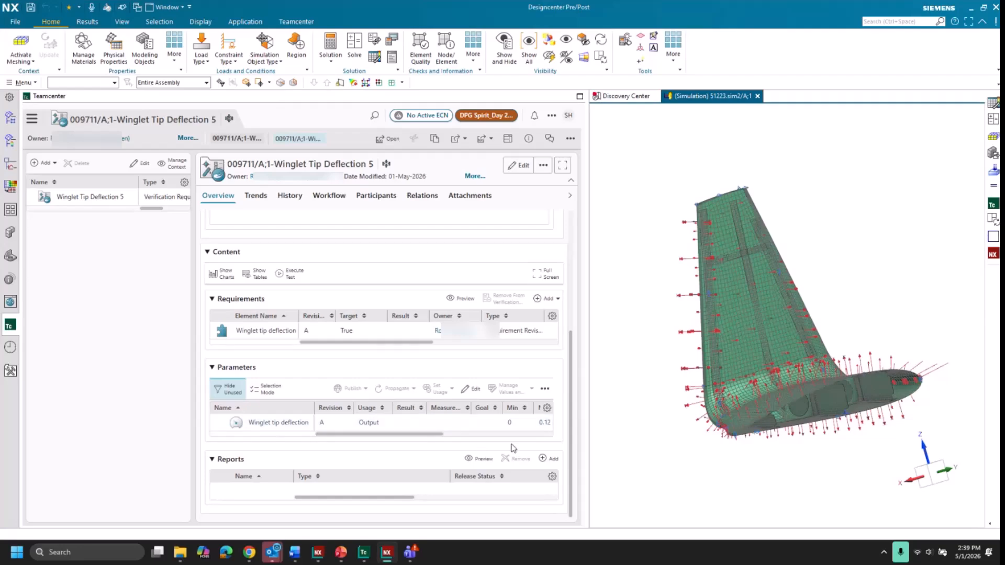
{"action": "left_click", "coordinate": [546, 426]}
{"action": "left_click_drag", "start_coordinate": [589, 349], "coordinate": [611, 346]}
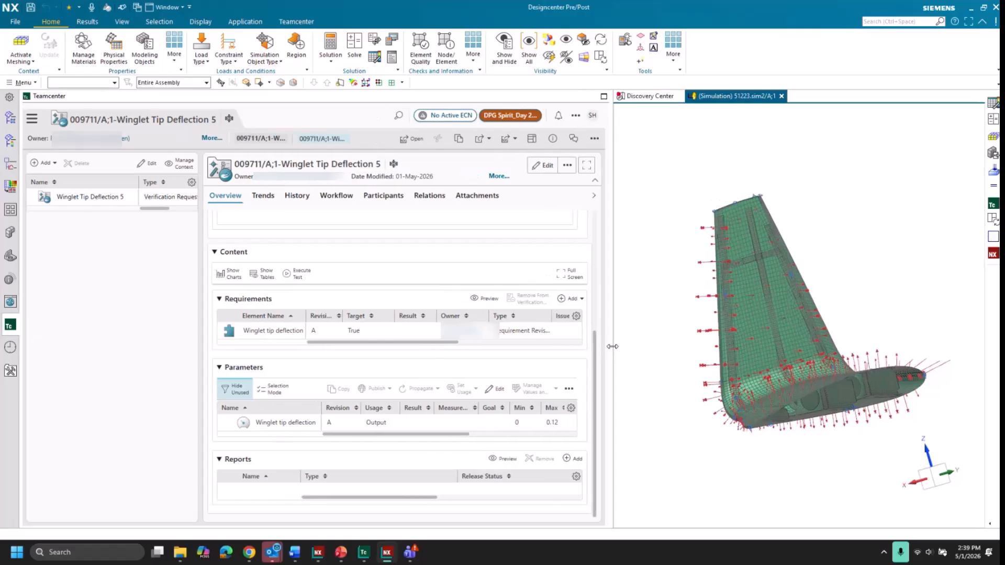
Associate the request's winglet tip deflection output parameter to NX and inspect the requirement loaded for the simulation
{"action": "left_click", "coordinate": [515, 140]}
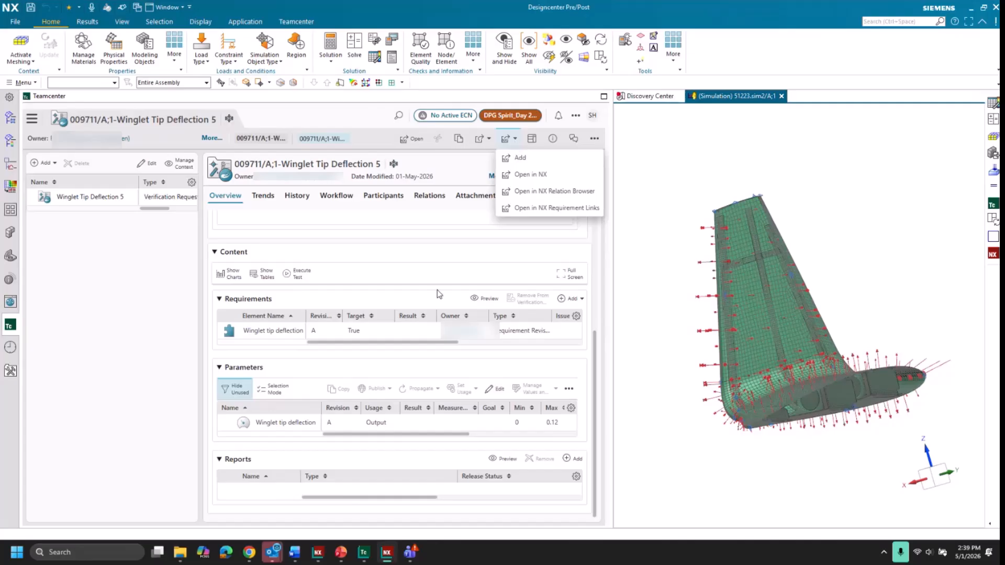
{"action": "left_click", "coordinate": [298, 422]}
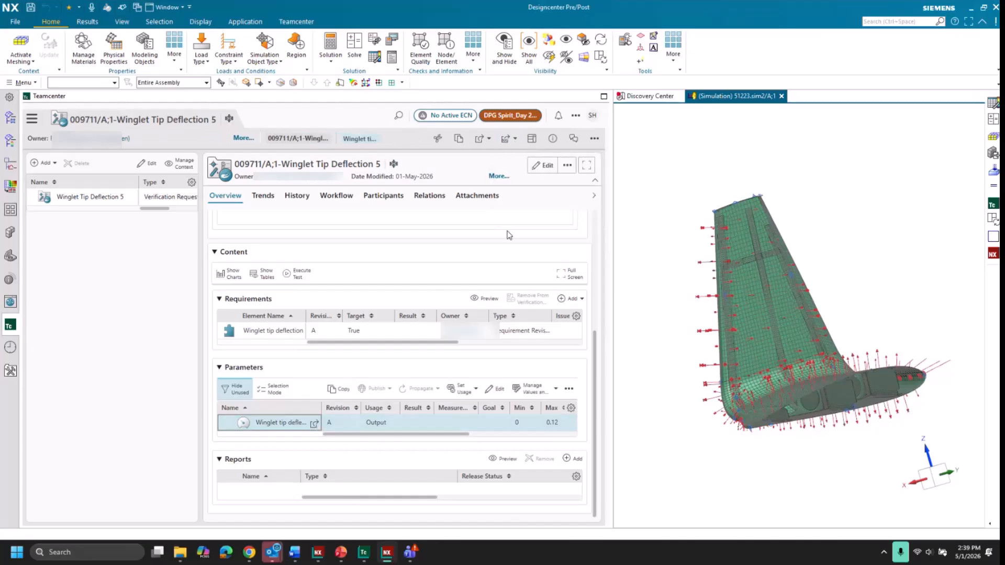
{"action": "left_click", "coordinate": [489, 141]}
{"action": "left_click", "coordinate": [516, 140]}
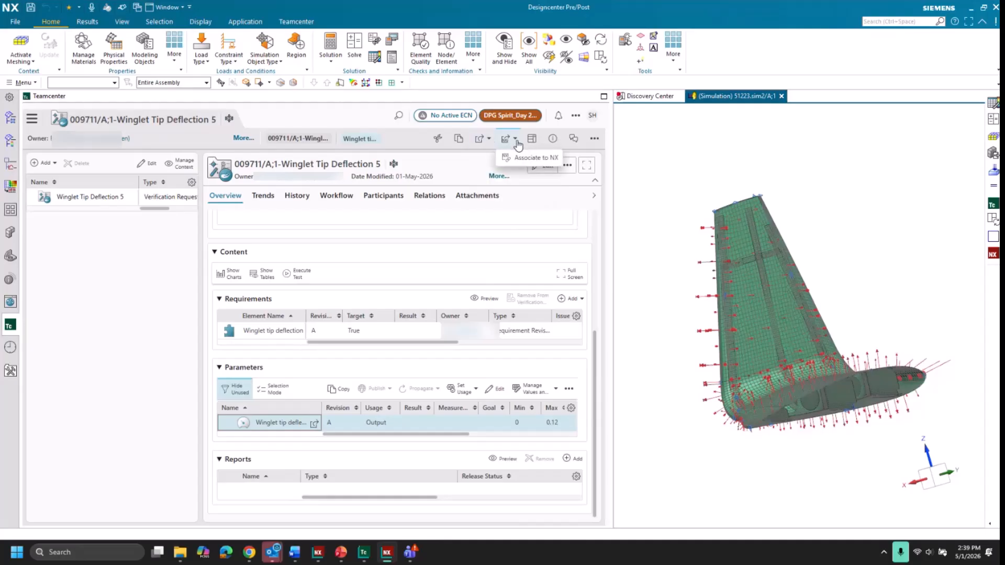
{"action": "left_click", "coordinate": [526, 158]}
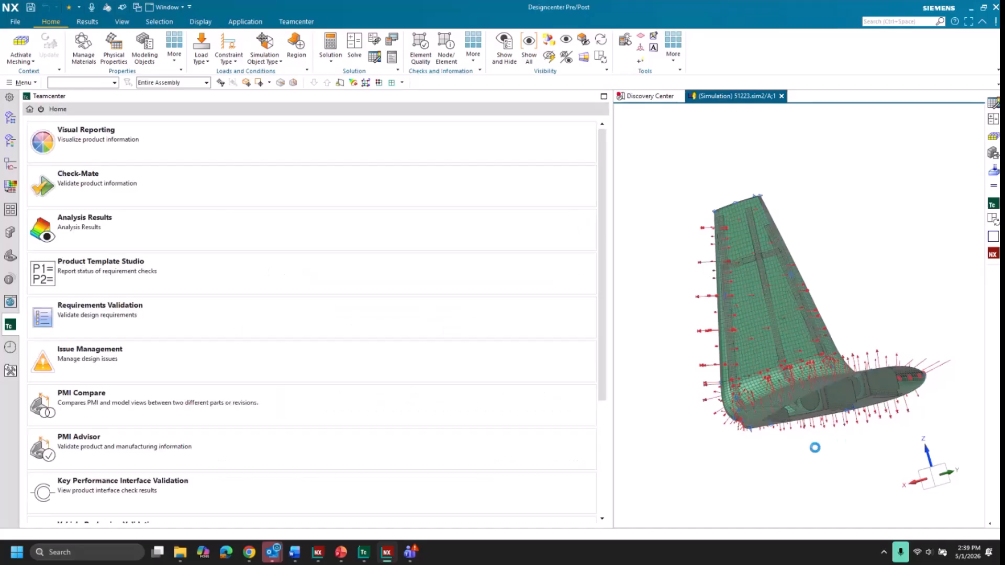
{"action": "left_click", "coordinate": [130, 304]}
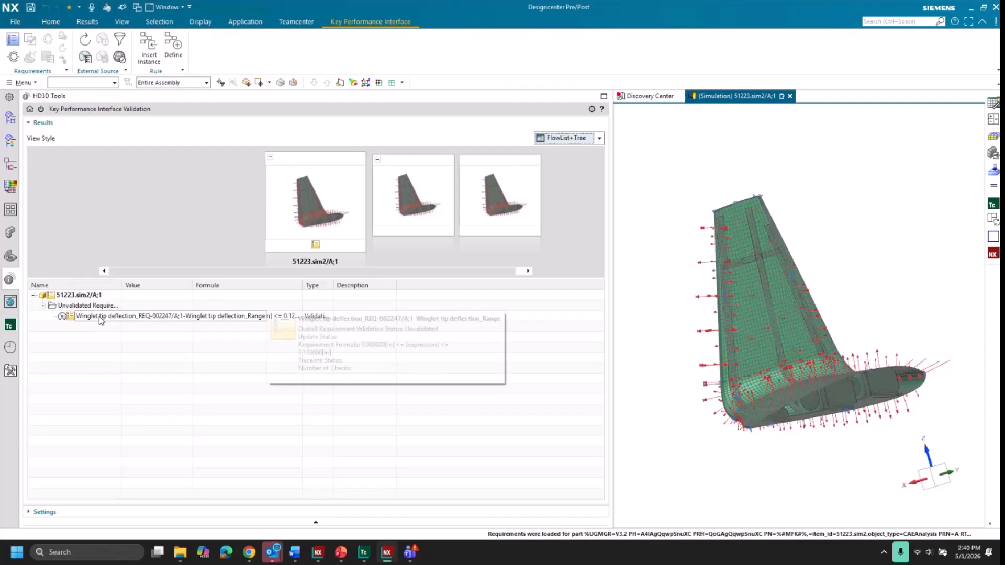
{"action": "mouse_move", "coordinate": [101, 320]}
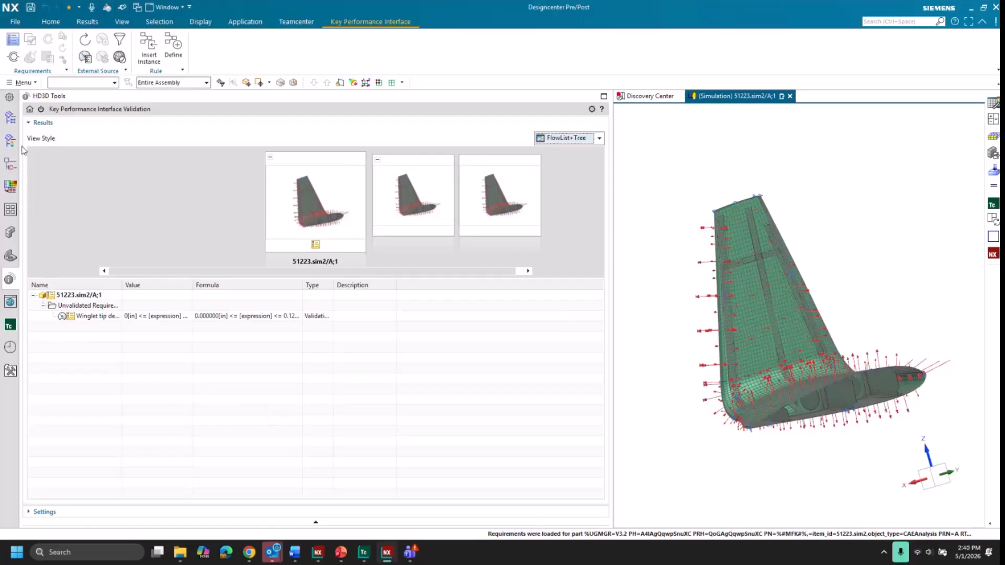
Load the structural results of the 101holes solution and plot the nodal displacement contour in an enlarged graphics area
{"action": "left_click", "coordinate": [9, 123]}
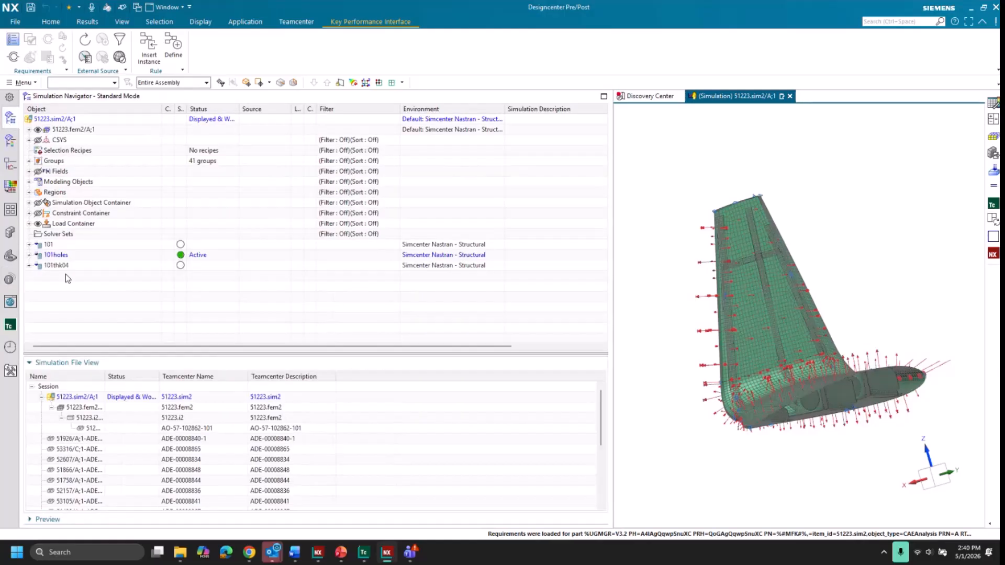
{"action": "left_click", "coordinate": [30, 255]}
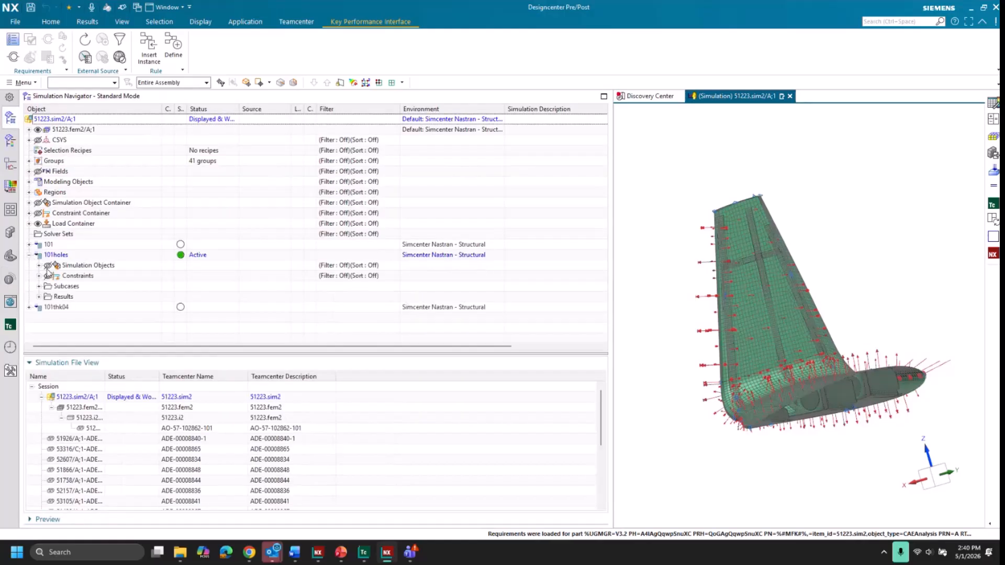
{"action": "left_click", "coordinate": [39, 296]}
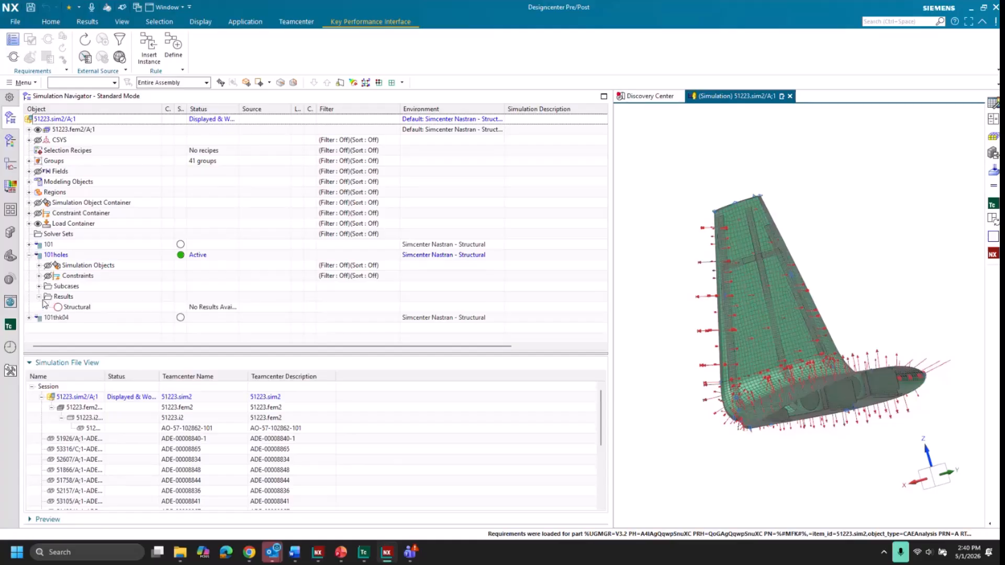
{"action": "double_click", "coordinate": [72, 308]}
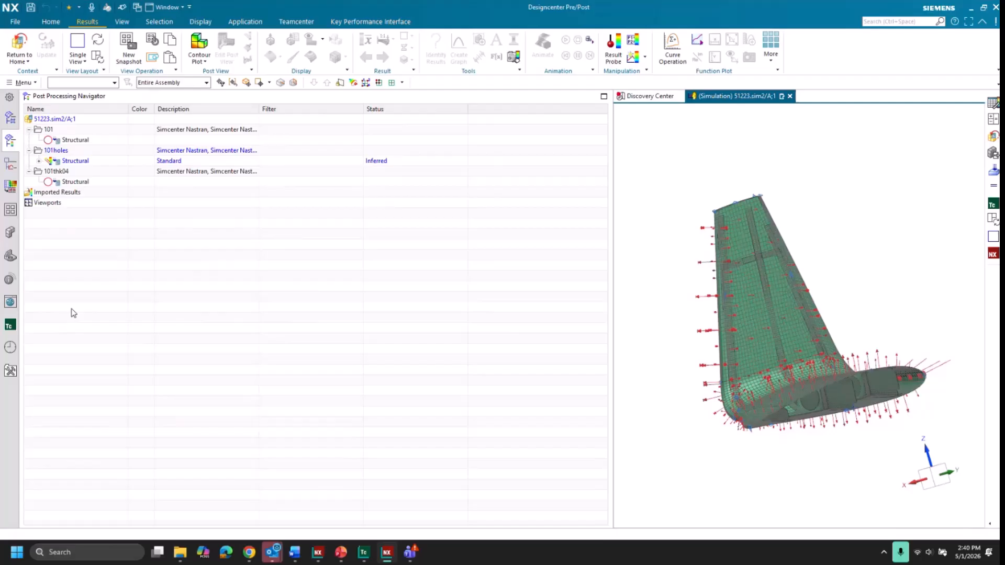
{"action": "left_click", "coordinate": [38, 161]}
{"action": "double_click", "coordinate": [79, 171]}
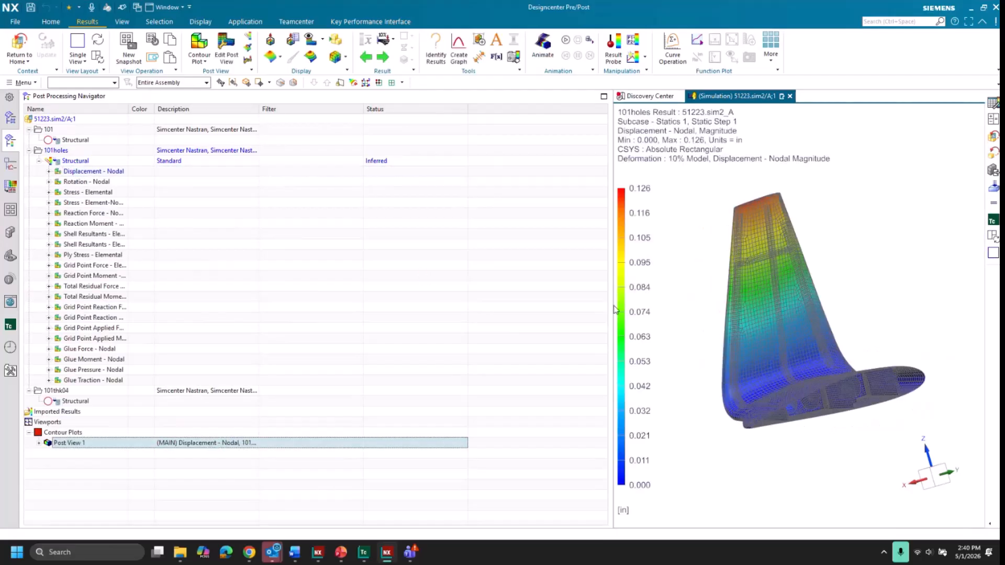
{"action": "left_click_drag", "start_coordinate": [608, 307], "coordinate": [508, 317]}
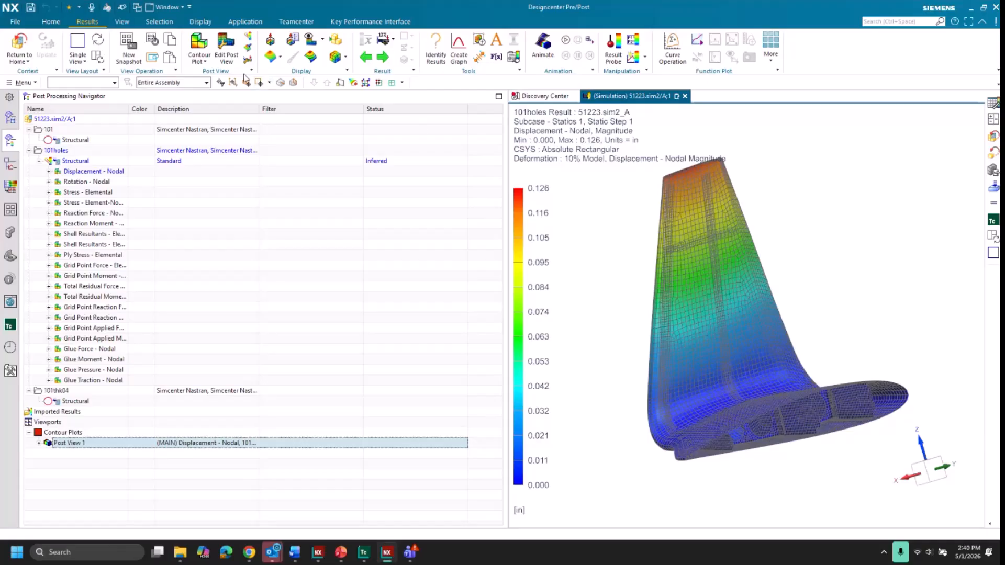
Set up a result measure named maxdisp for the maximum nodal displacement magnitude over the entire model of the 101holes solution
{"action": "left_click", "coordinate": [51, 21]}
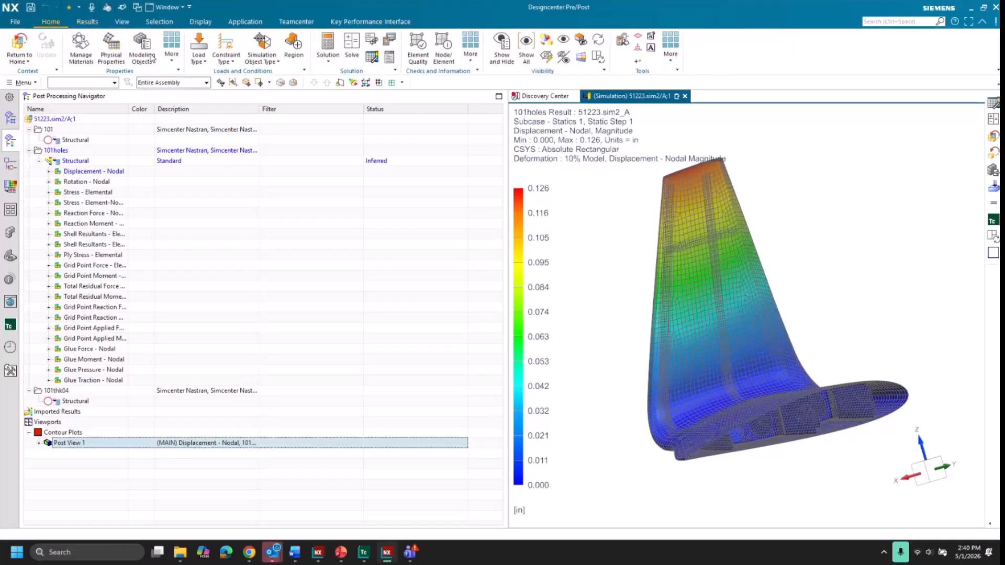
{"action": "left_click", "coordinate": [372, 58]}
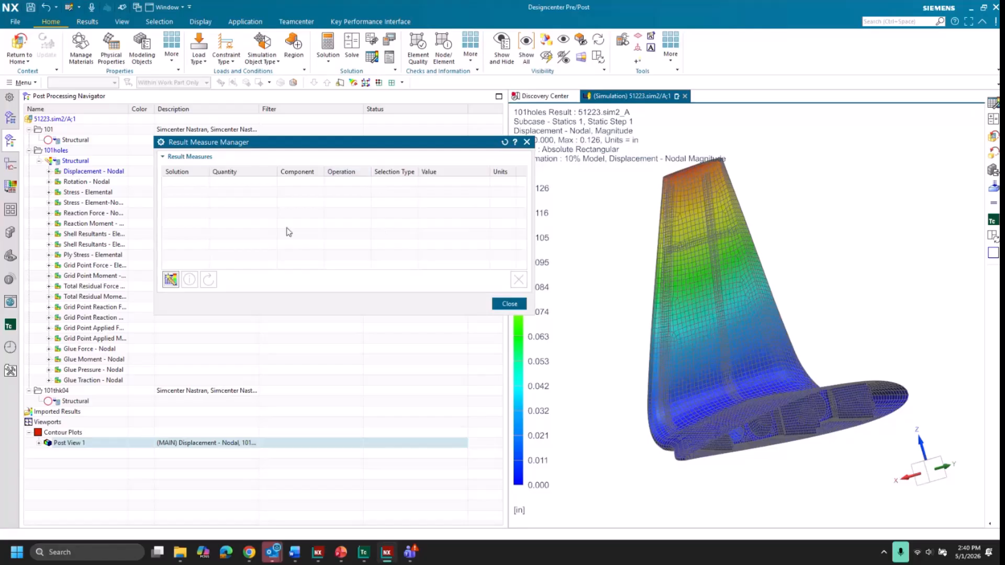
{"action": "left_click", "coordinate": [170, 280]}
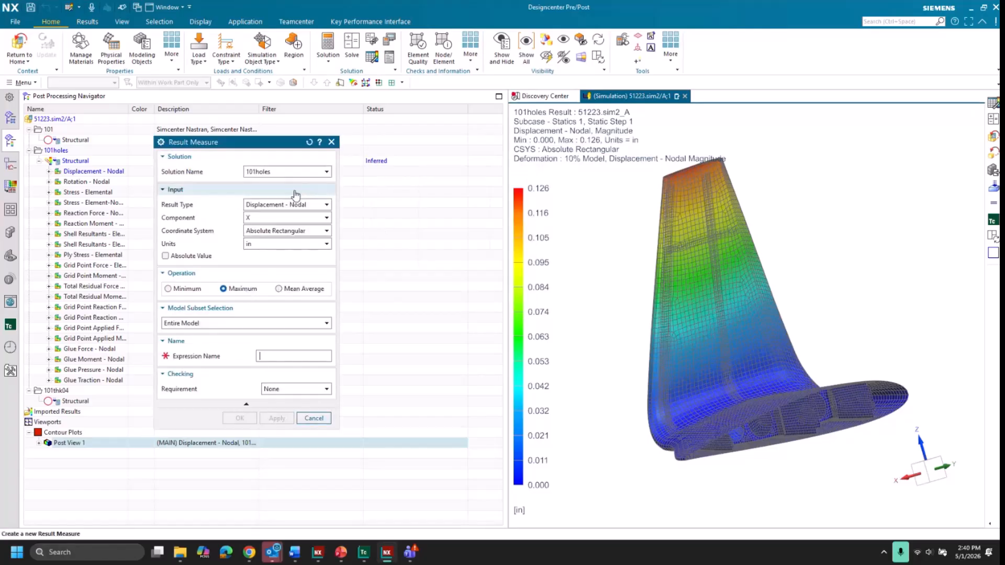
{"action": "left_click", "coordinate": [290, 218]}
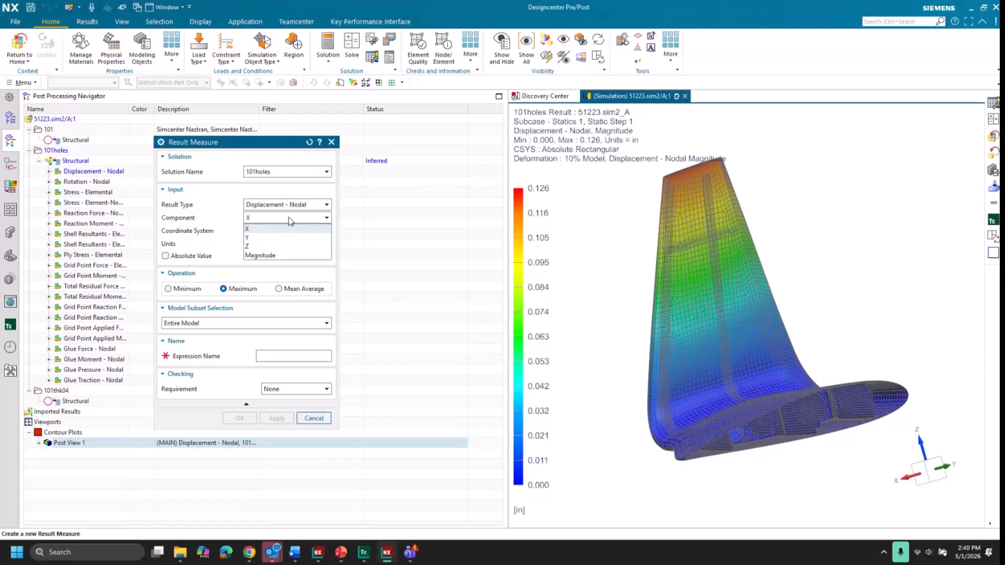
{"action": "left_click", "coordinate": [278, 258]}
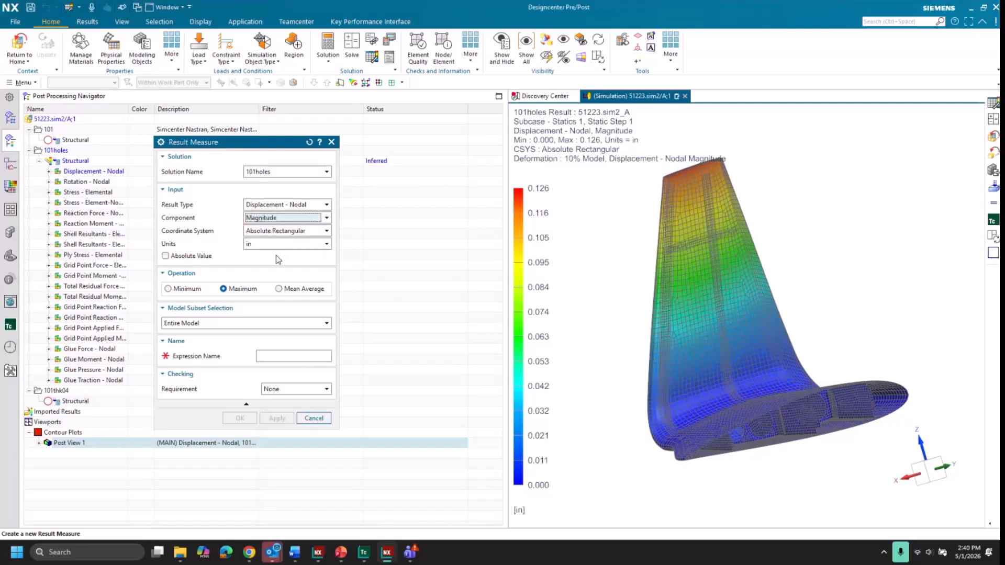
{"action": "left_click", "coordinate": [270, 356]}
{"action": "type", "text": "ma"}
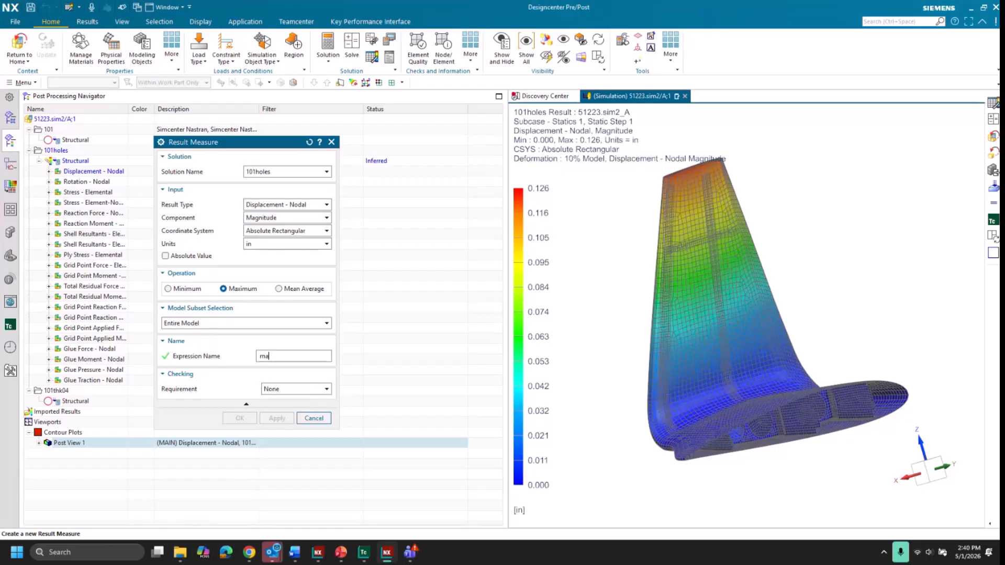
{"action": "type", "text": "xdisp"}
Link the measure to the existing winglet tip deflection requirement for checking, create it and close the measure manager
{"action": "left_click", "coordinate": [296, 389]}
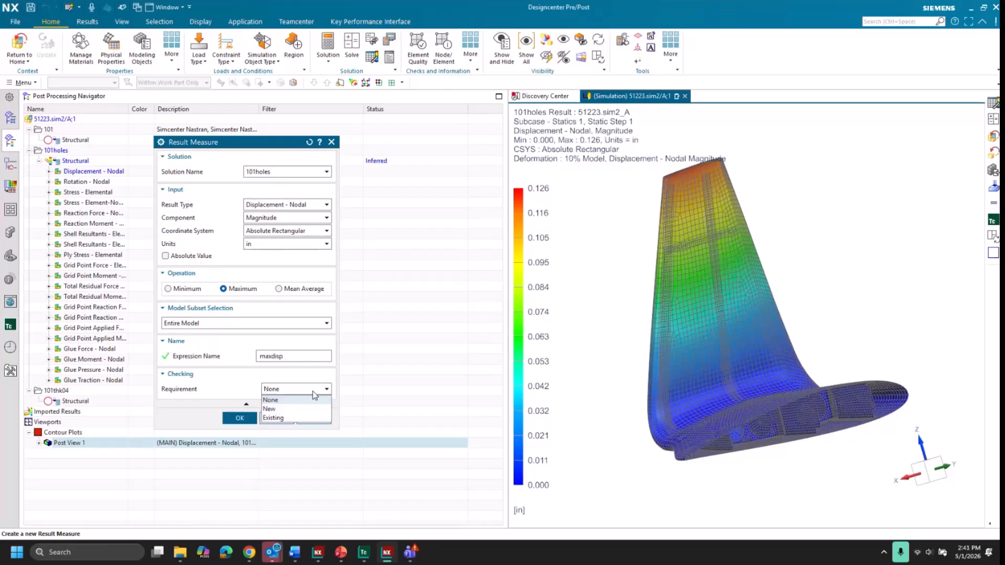
{"action": "left_click", "coordinate": [291, 413]}
{"action": "left_click", "coordinate": [323, 404]}
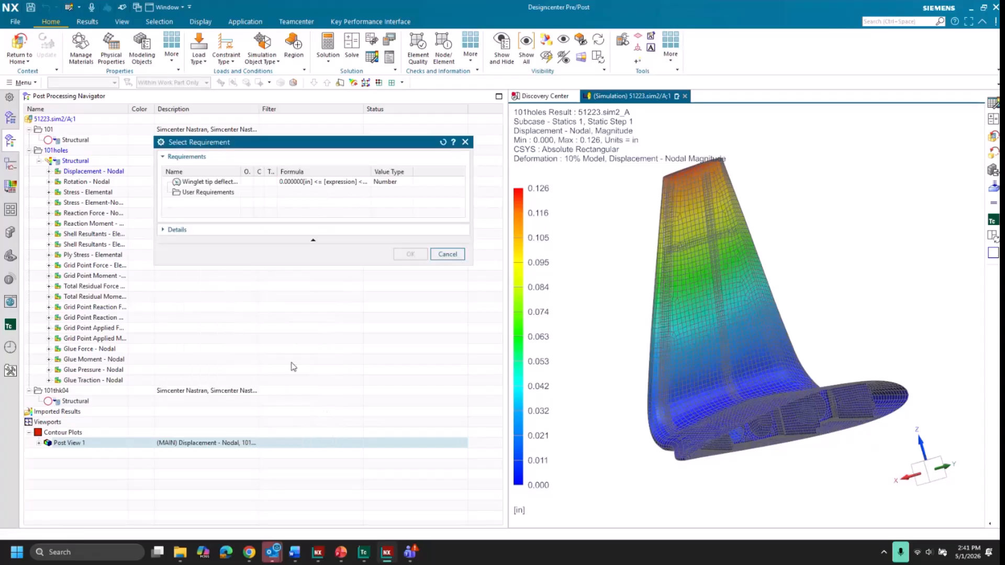
{"action": "left_click", "coordinate": [240, 183]}
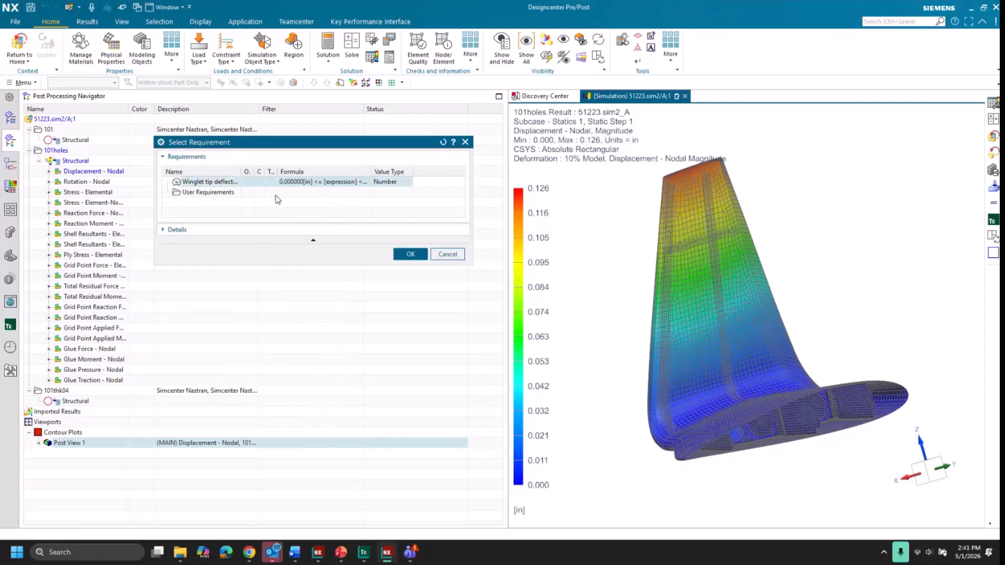
{"action": "left_click", "coordinate": [411, 254]}
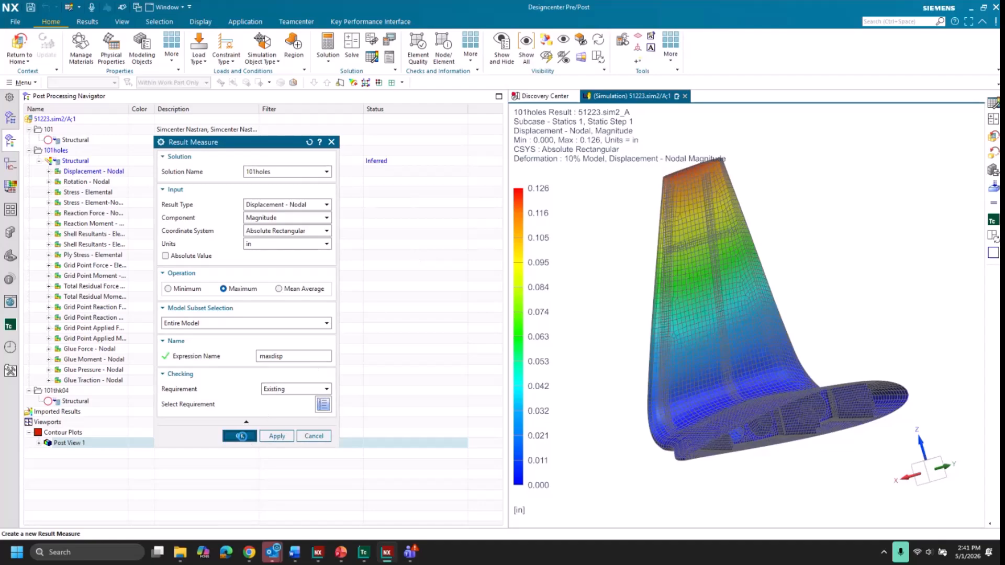
{"action": "left_click", "coordinate": [241, 436]}
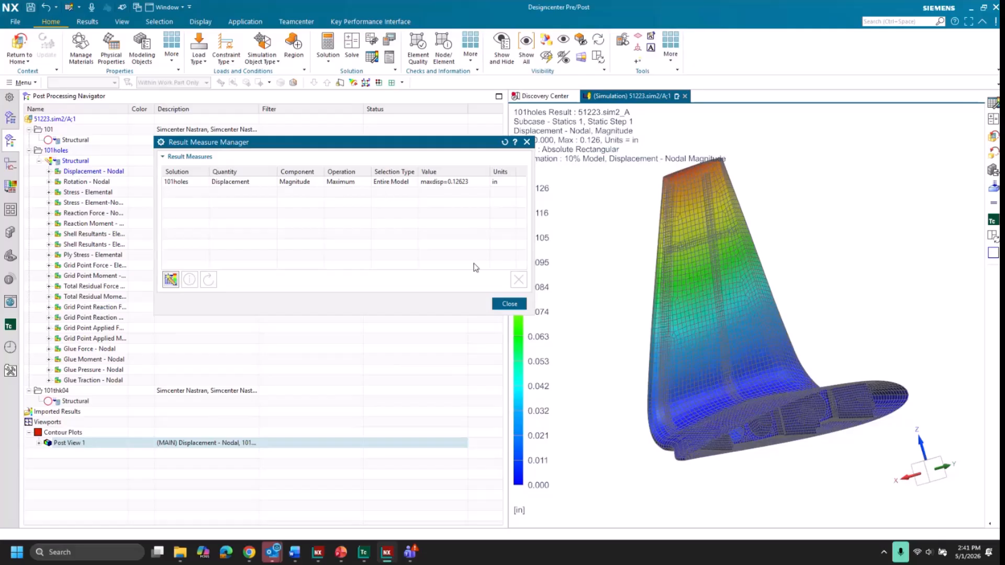
{"action": "left_click", "coordinate": [511, 304]}
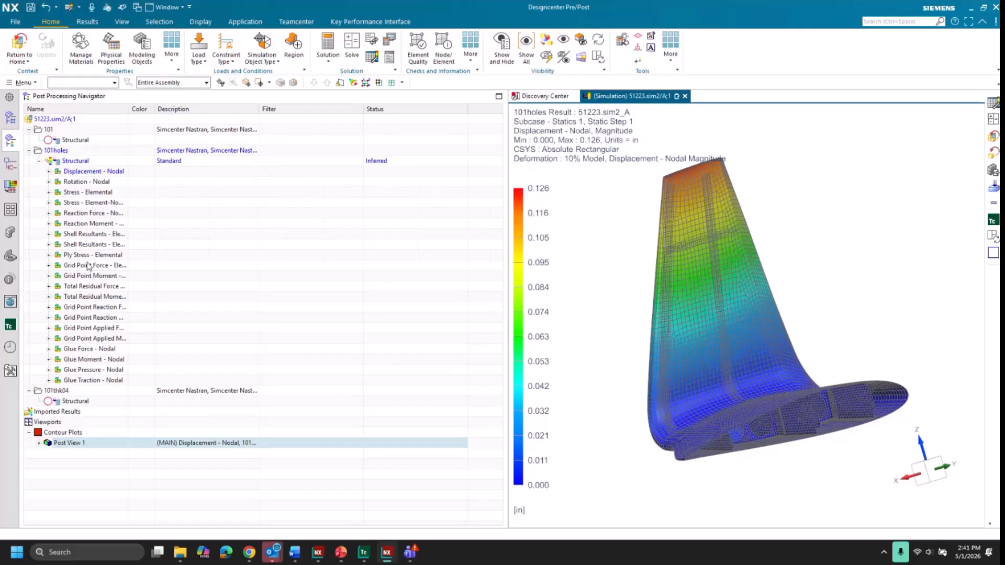
Review the maxdisp requirement validation, reload the Winglet Tip Deflection 5 request in Teamcenter and examine its test, requirement and parameter results
{"action": "left_click", "coordinate": [10, 279]}
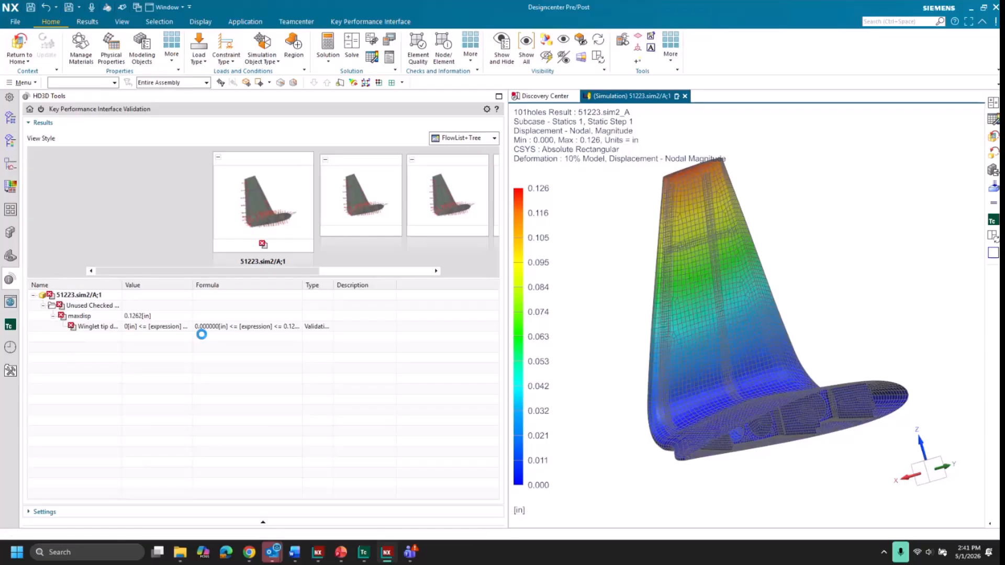
{"action": "left_click", "coordinate": [10, 325]}
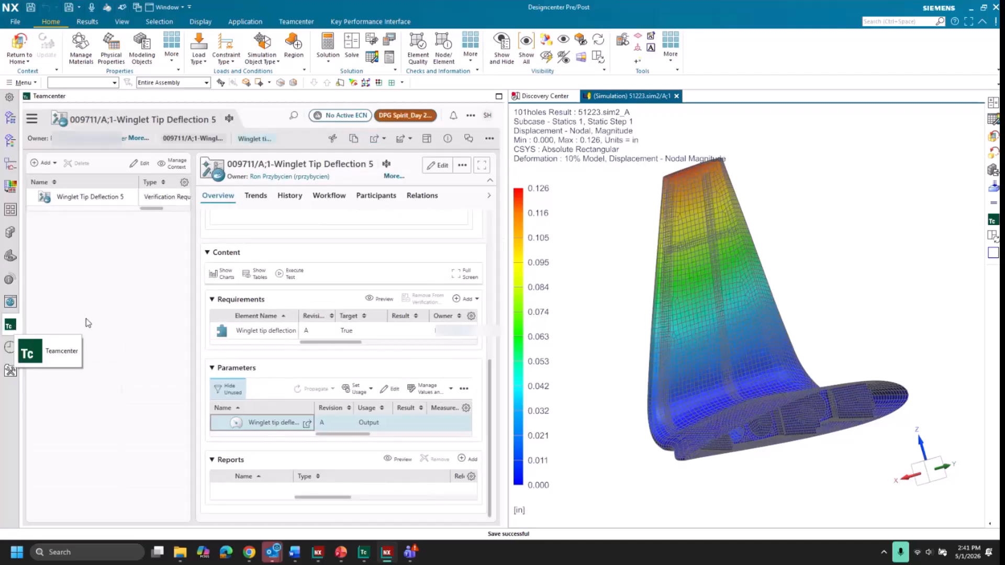
{"action": "right_click", "coordinate": [109, 286]}
{"action": "left_click", "coordinate": [134, 320]}
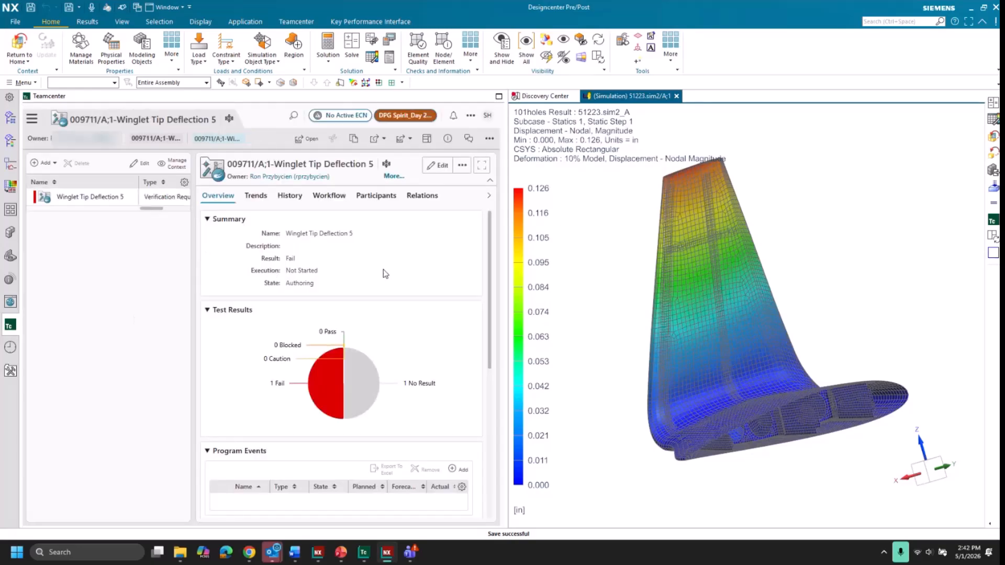
{"action": "left_click_drag", "start_coordinate": [489, 246], "coordinate": [505, 374]}
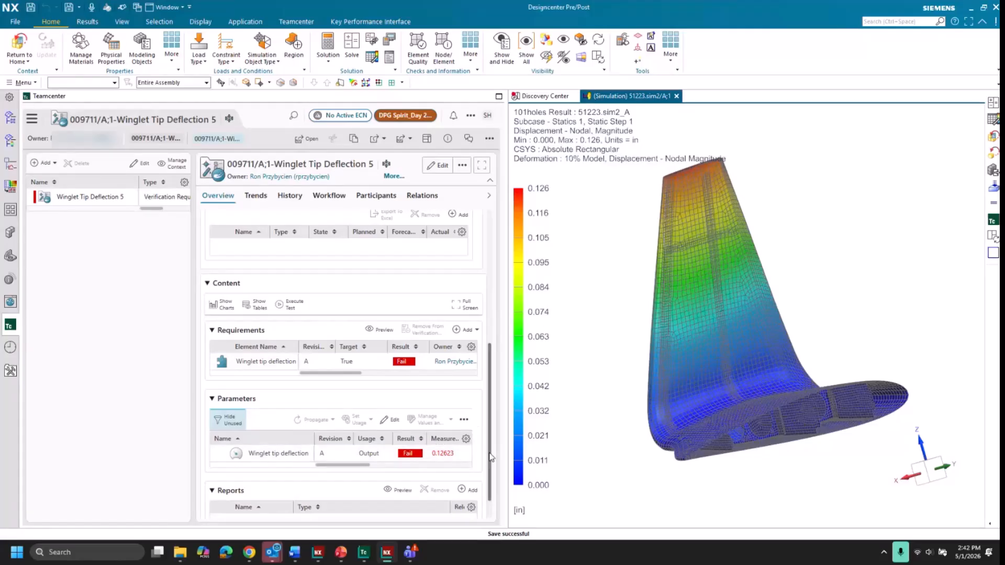
{"action": "left_click_drag", "start_coordinate": [491, 457], "coordinate": [480, 301]}
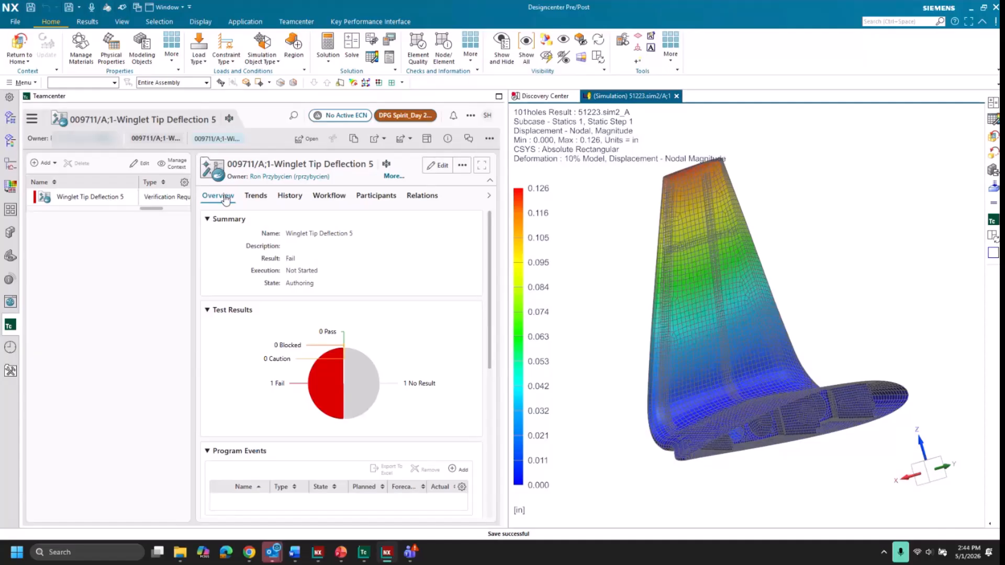
Reopen the Build and Verify Simulation Model task from the Teamcenter inbox and show its attachments
{"action": "left_click", "coordinate": [31, 119]}
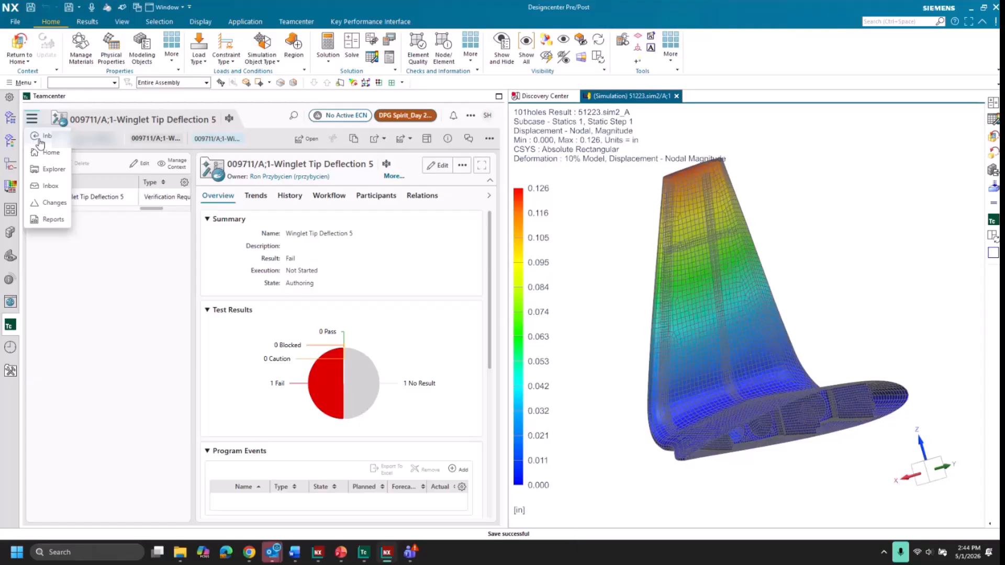
{"action": "left_click", "coordinate": [40, 137]}
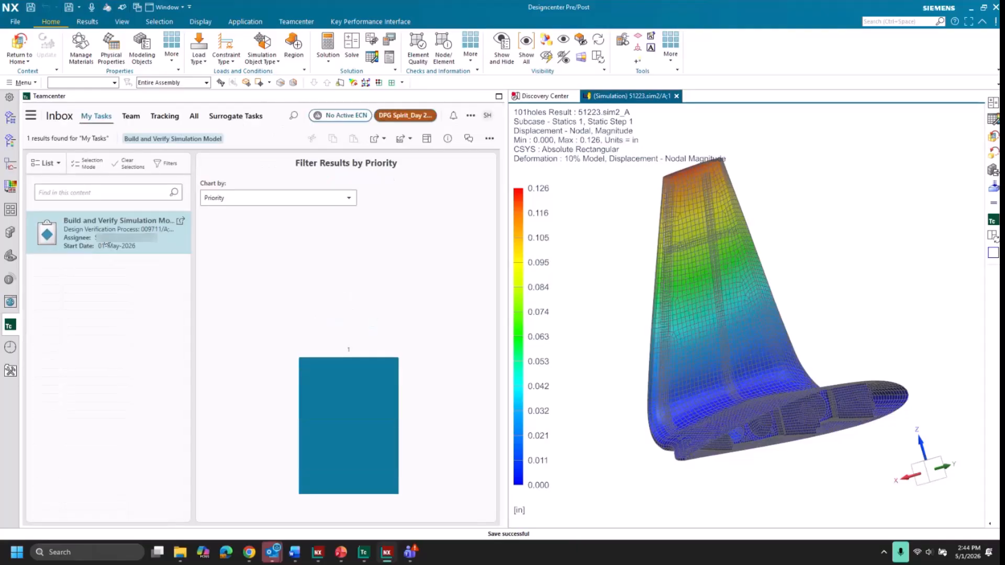
{"action": "left_click", "coordinate": [110, 244]}
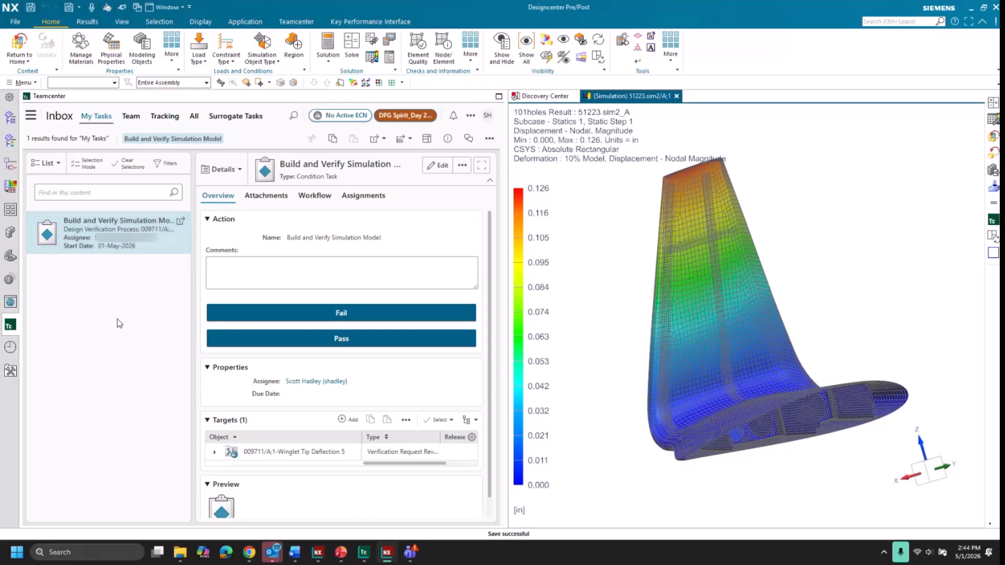
{"action": "left_click", "coordinate": [268, 199]}
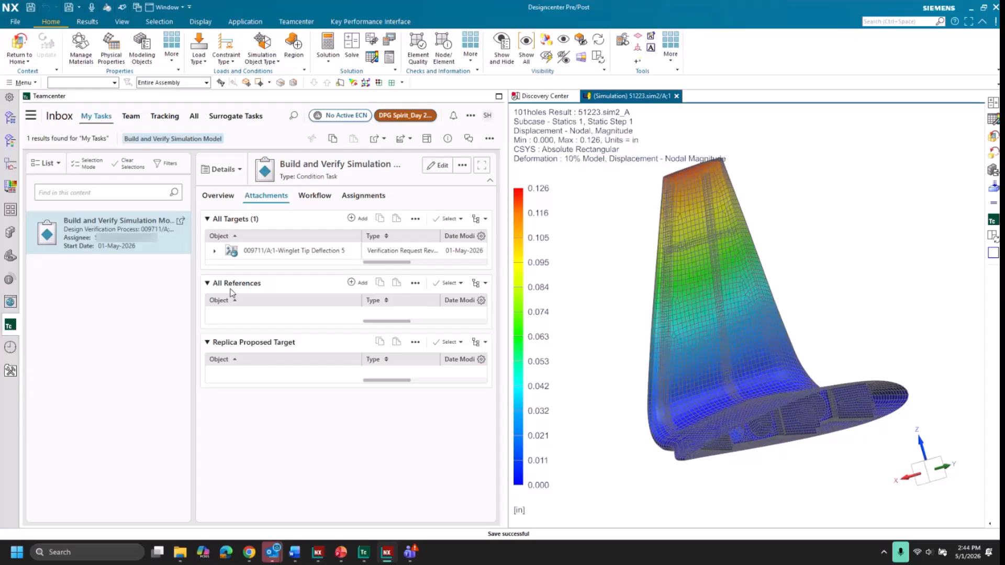
Search for 51952* and add part revision 51952/A;1-ADE-00008847 to the task's references
{"action": "left_click", "coordinate": [354, 283]}
{"action": "left_click", "coordinate": [389, 192]}
{"action": "left_click", "coordinate": [367, 208]}
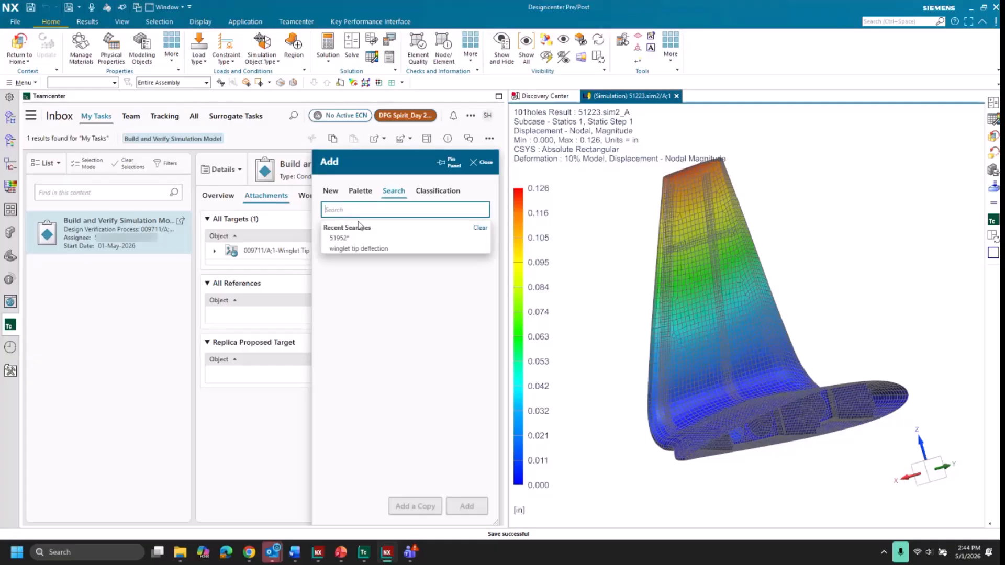
{"action": "left_click", "coordinate": [354, 242]}
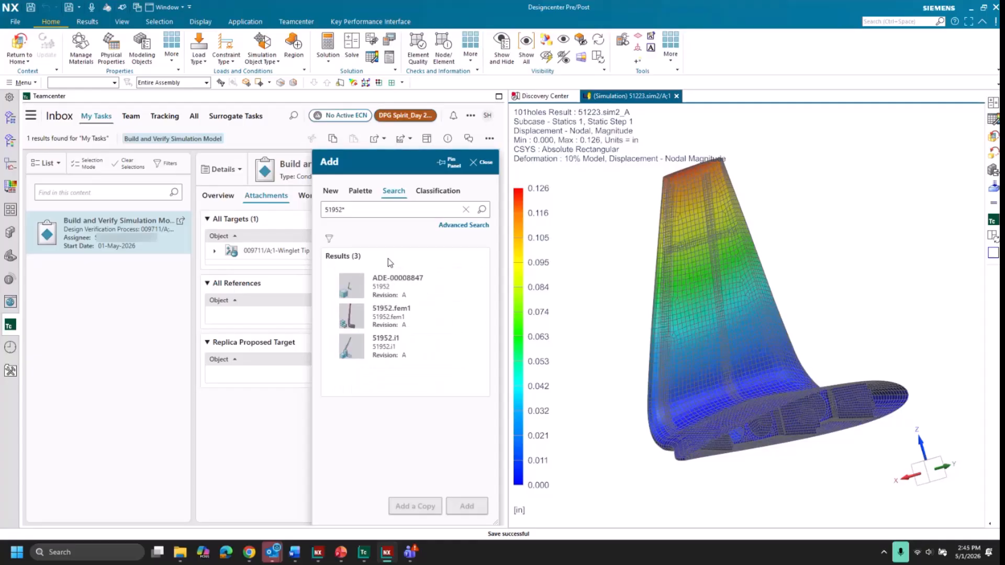
{"action": "left_click", "coordinate": [394, 288]}
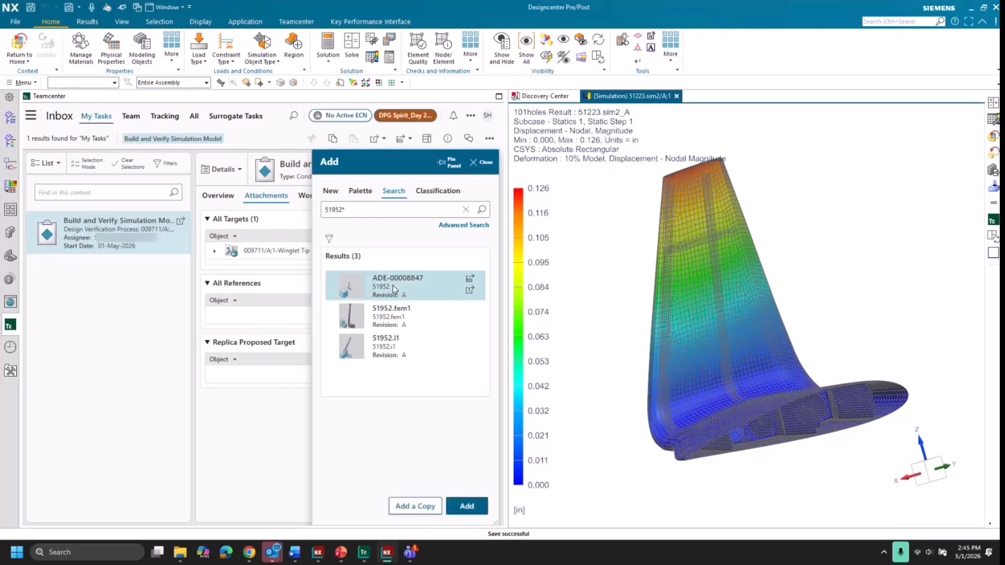
{"action": "left_click", "coordinate": [466, 506]}
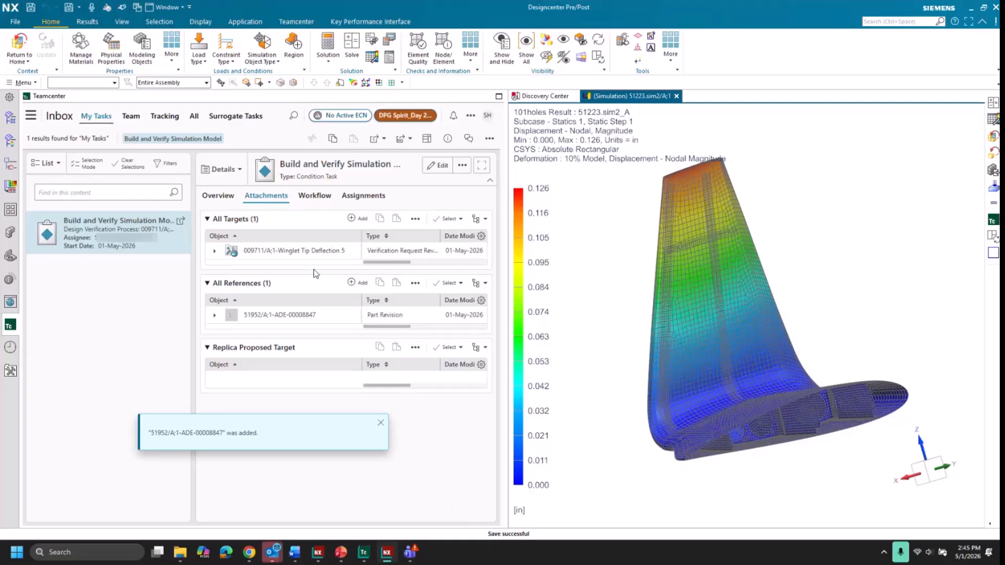
Enter the comment "Suppress hole in 51952" in the task's overview and submit the task as Fail
{"action": "left_click", "coordinate": [225, 198]}
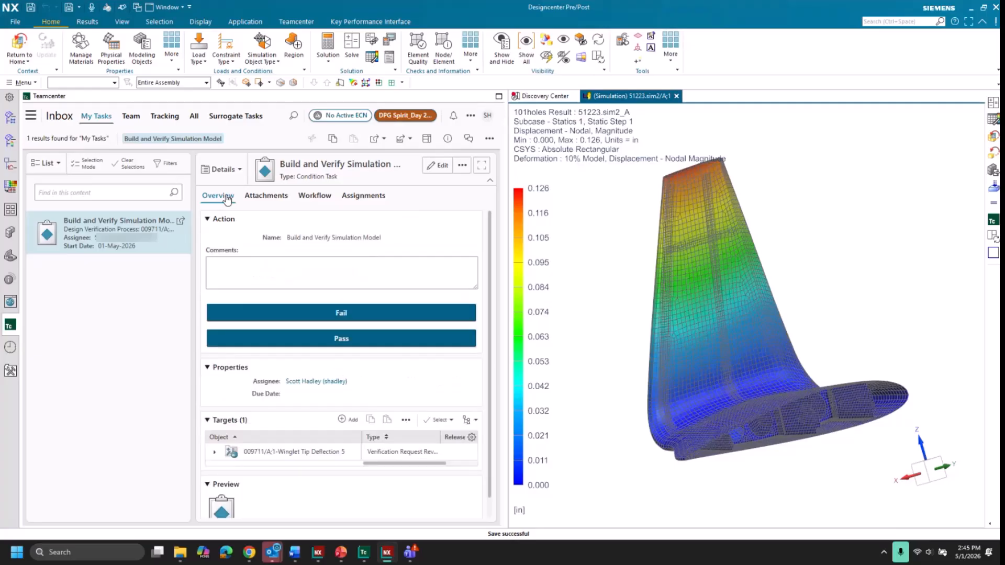
{"action": "left_click", "coordinate": [224, 273]}
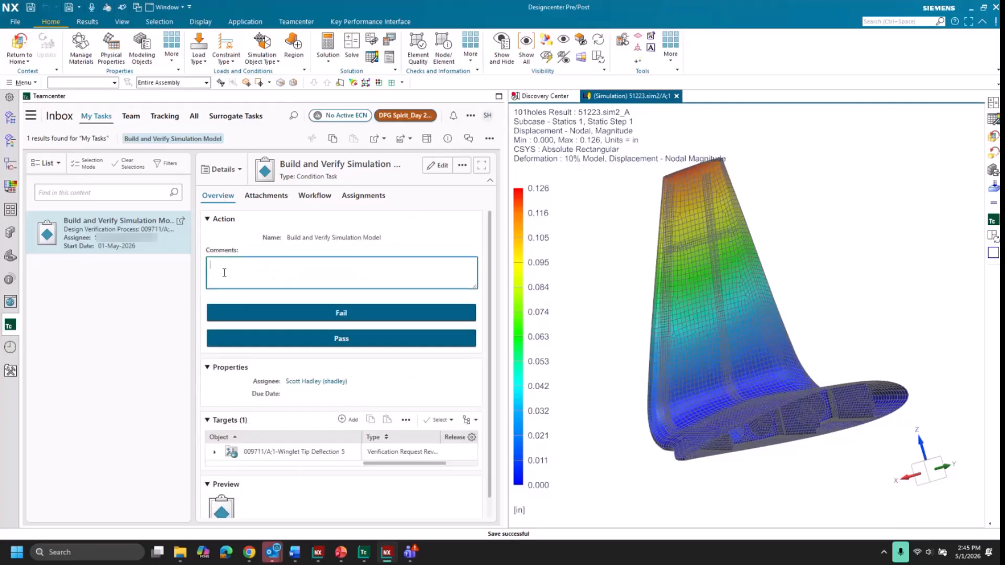
{"action": "type", "text": "Suppress hole in 51952"}
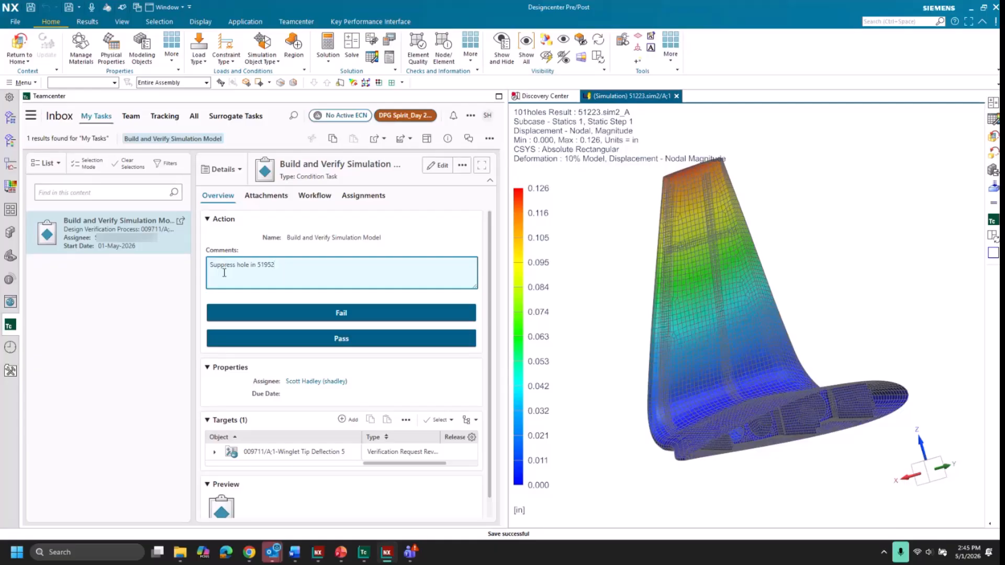
{"action": "left_click", "coordinate": [295, 315]}
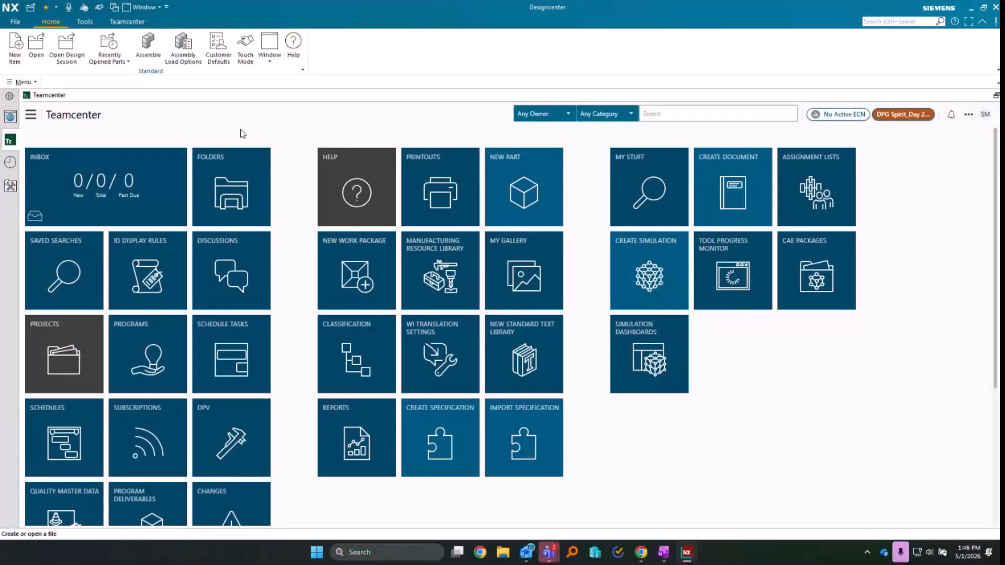
Reload the Teamcenter home page in the design engineer's session and open the inbox
{"action": "right_click", "coordinate": [234, 124]}
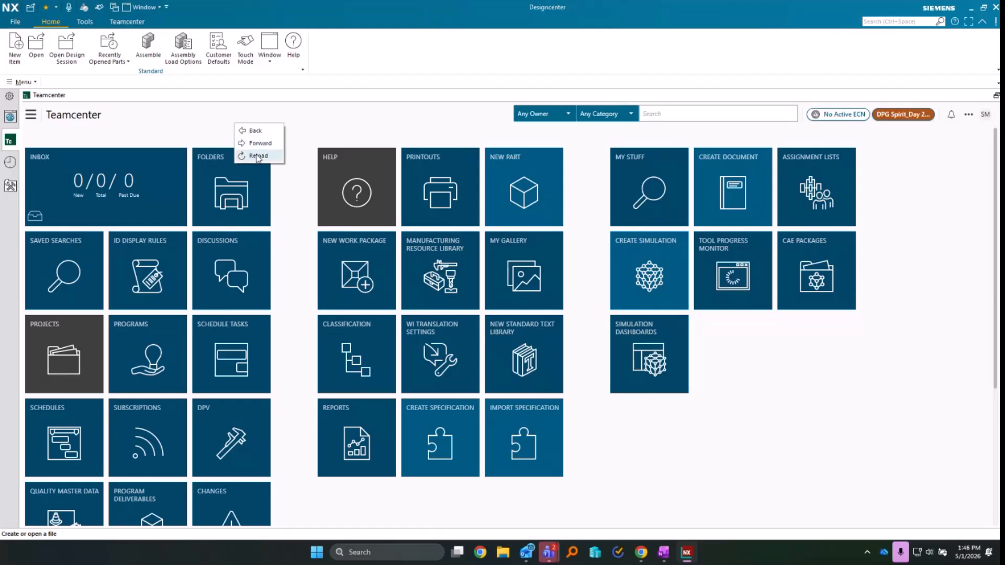
{"action": "left_click", "coordinate": [256, 156]}
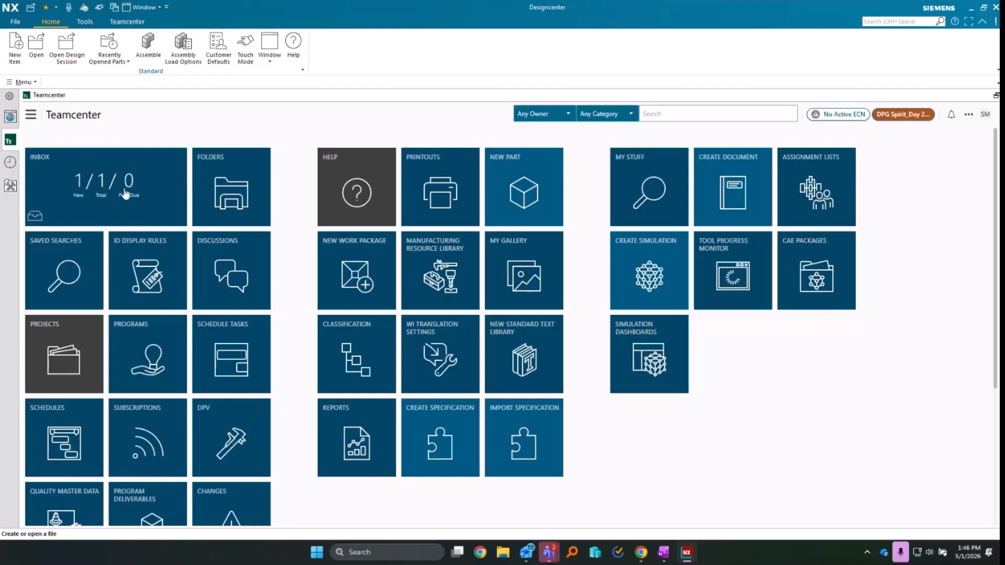
{"action": "left_click", "coordinate": [92, 195]}
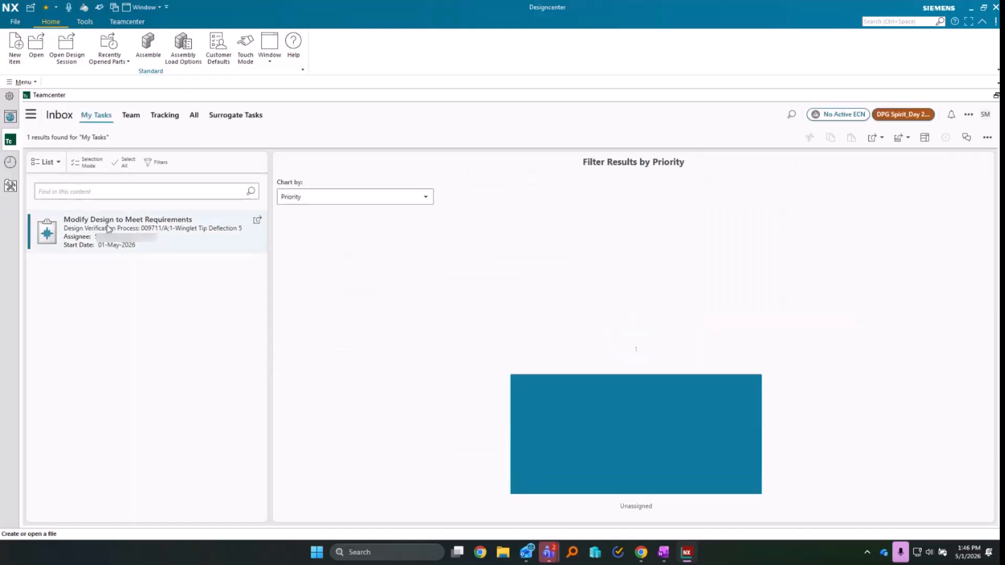
Open the Modify Design to Meet Requirements task and inspect the comment on the completed Build and Verify Simulation Model task in its workflow
{"action": "left_click", "coordinate": [153, 231]}
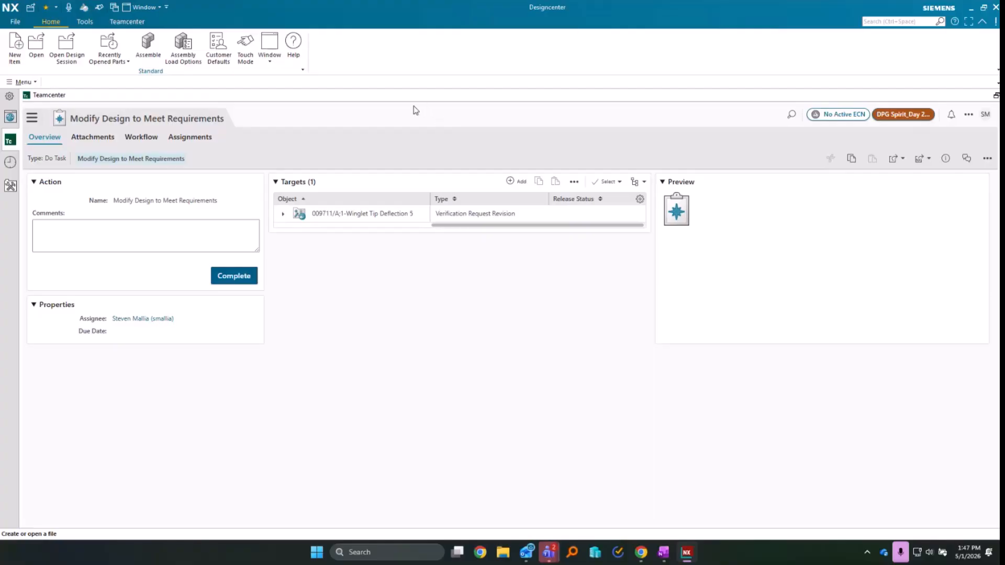
{"action": "left_click", "coordinate": [141, 137]}
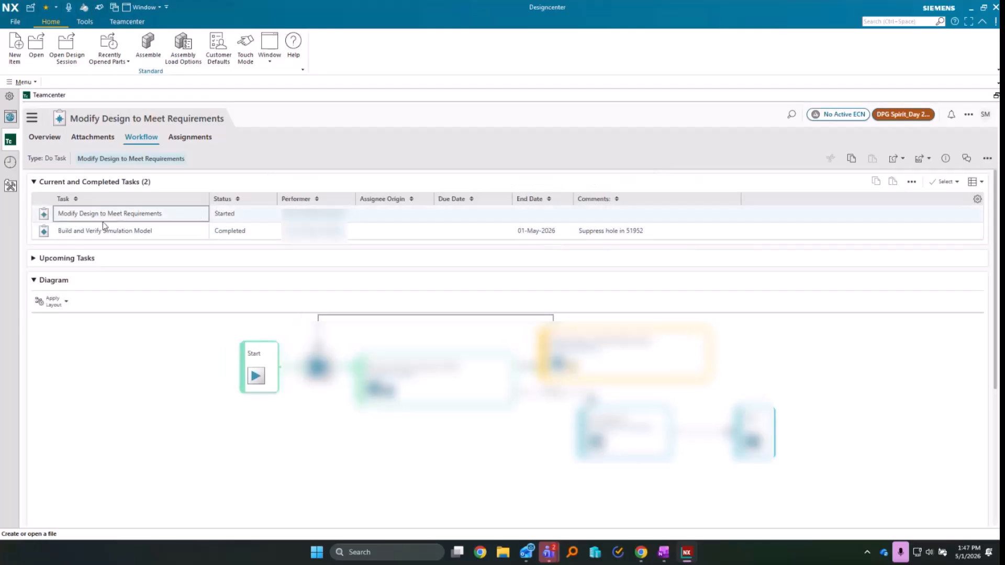
{"action": "left_click", "coordinate": [141, 234]}
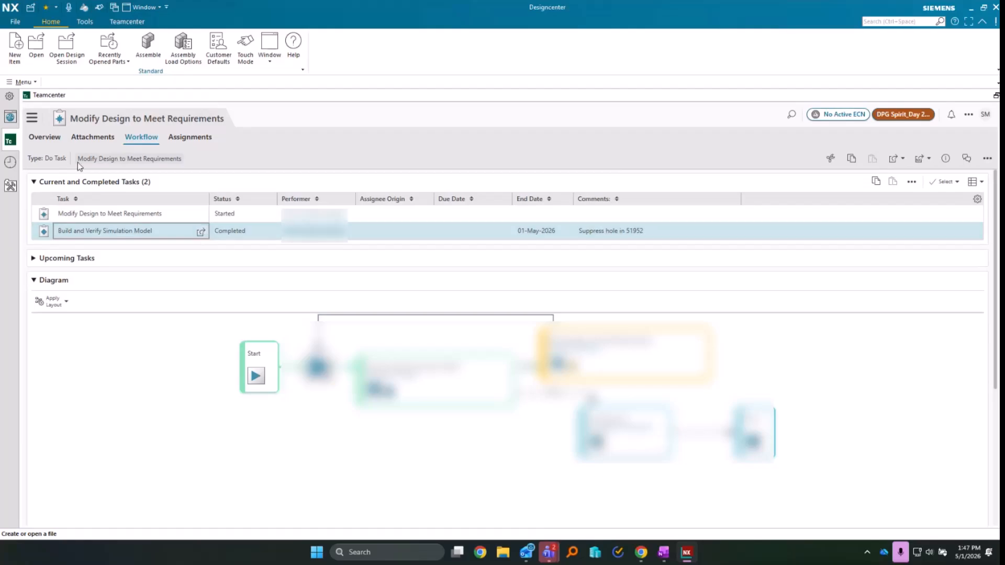
Open the task's referenced part revision 51952/A;1-ADE-00008847 from its attachments, load it in NX and switch to Modeling
{"action": "left_click", "coordinate": [94, 138]}
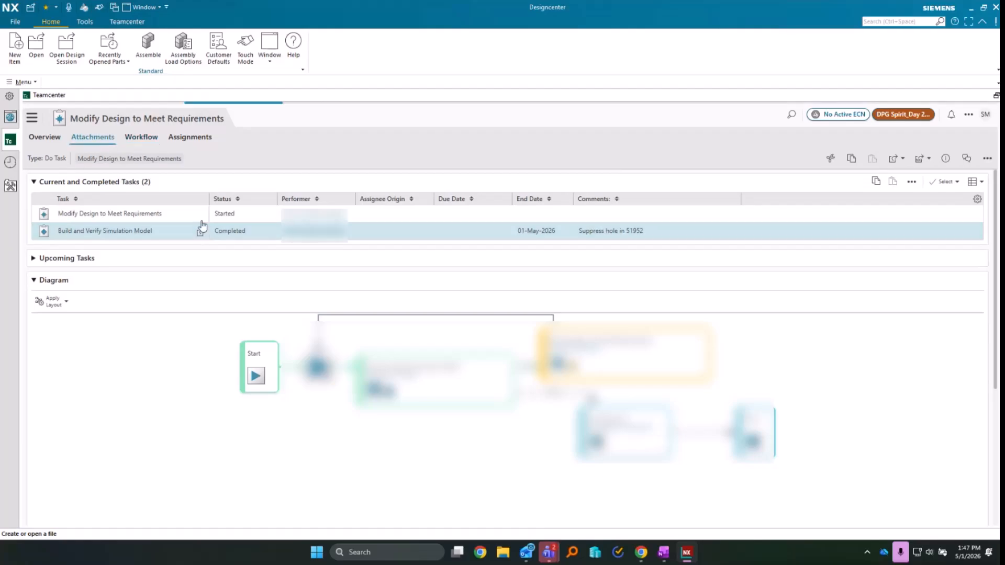
{"action": "left_click", "coordinate": [106, 280]}
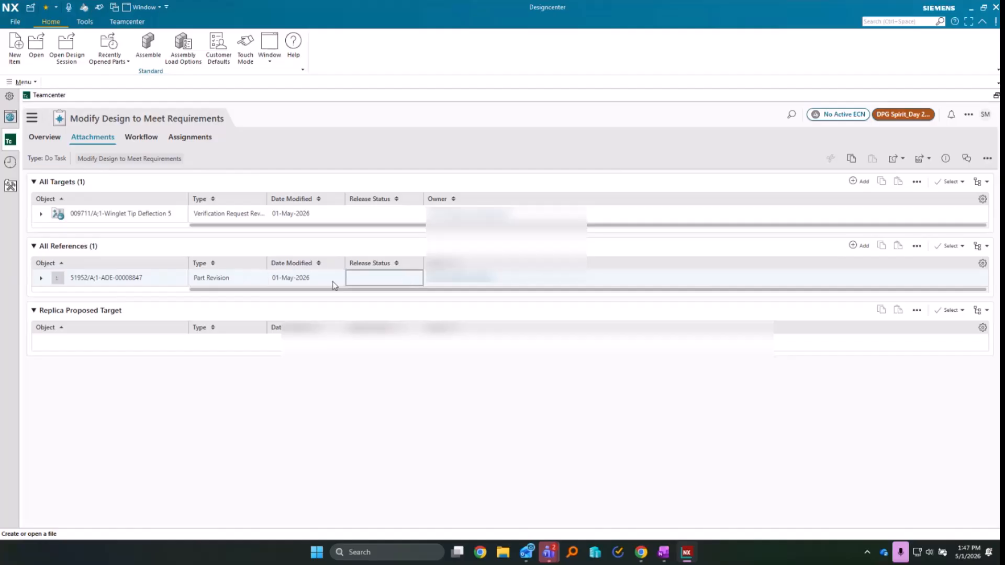
{"action": "mouse_move", "coordinate": [168, 279]}
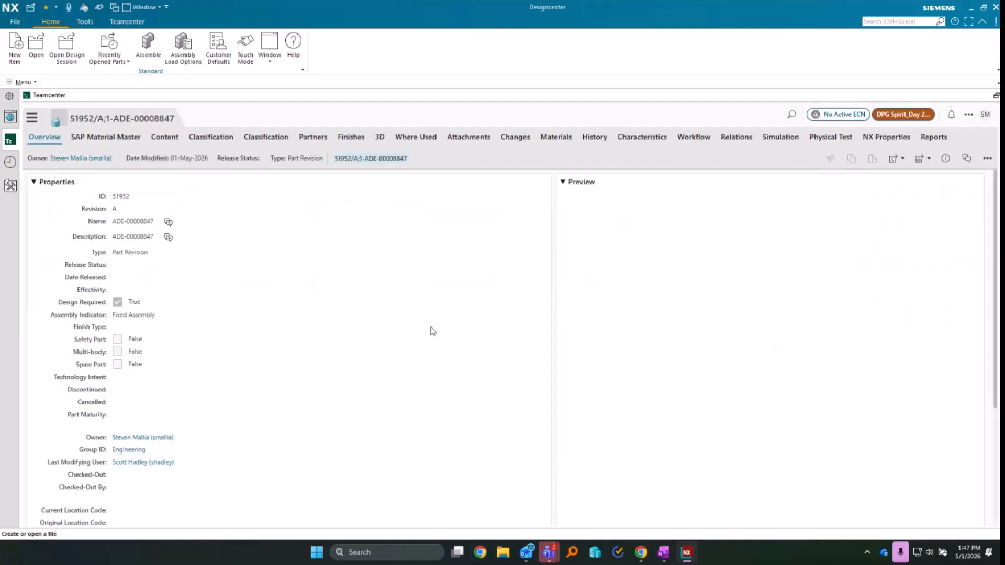
{"action": "left_click", "coordinate": [920, 163]}
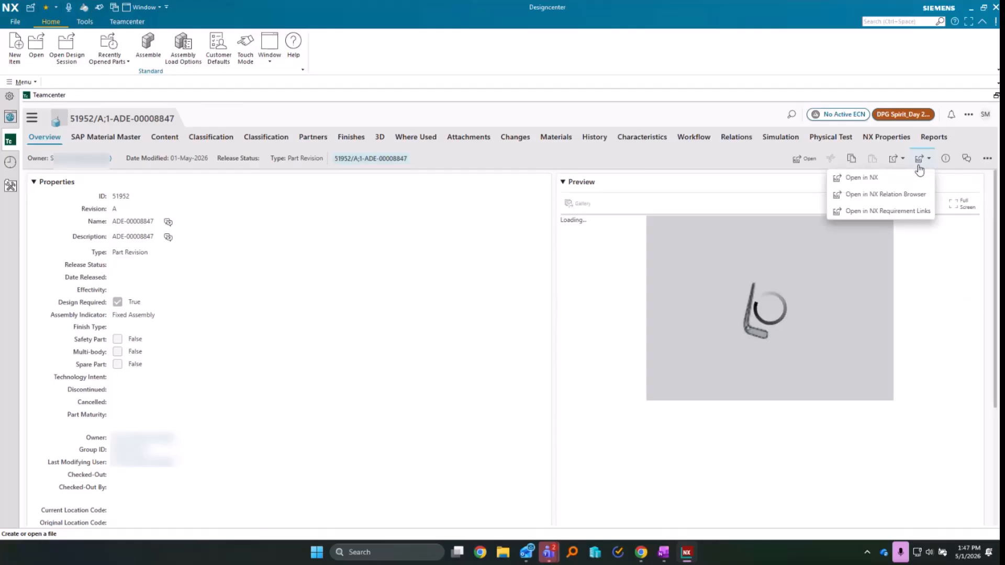
{"action": "left_click", "coordinate": [852, 175]}
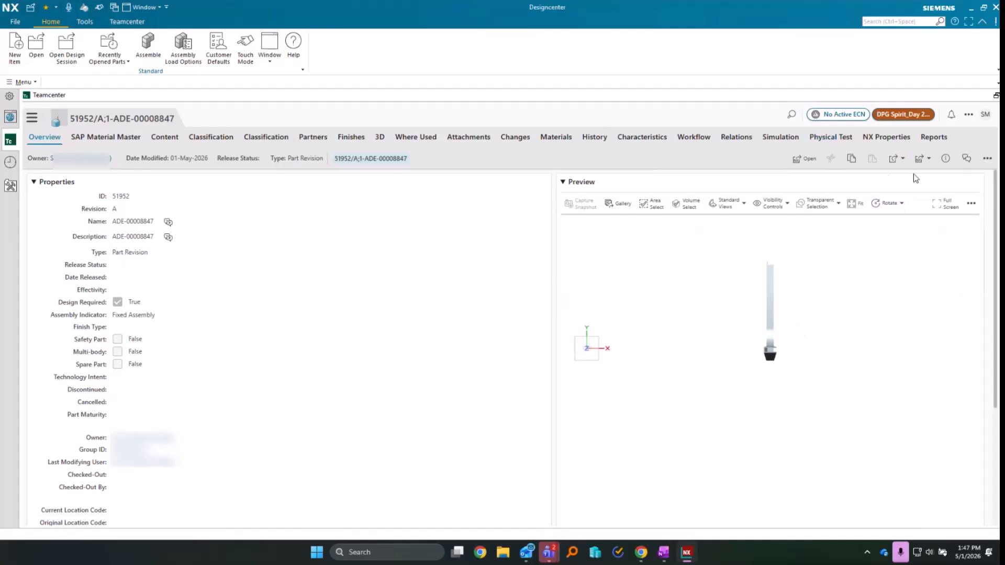
{"action": "left_click", "coordinate": [926, 162]}
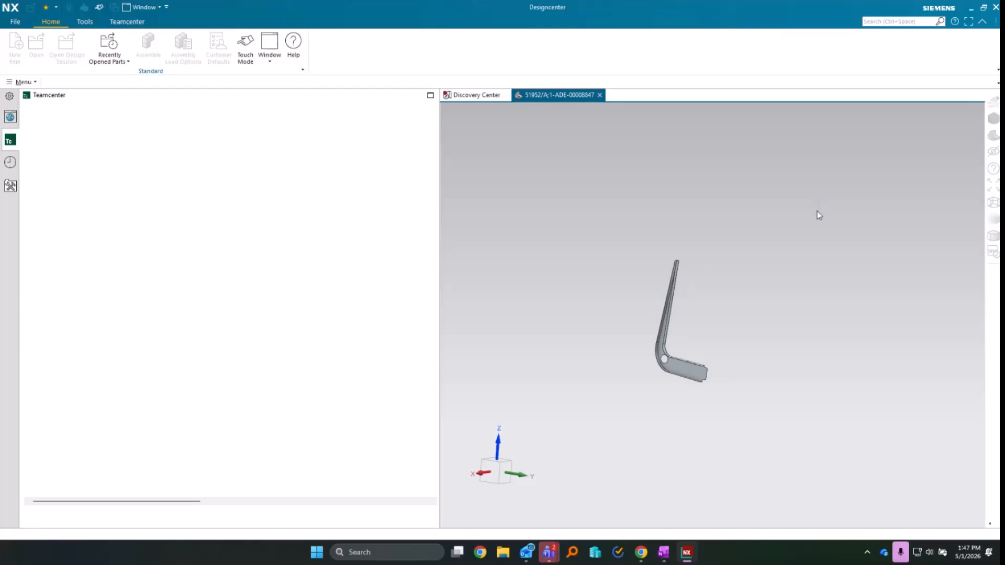
{"action": "key", "text": "ctrl+m"}
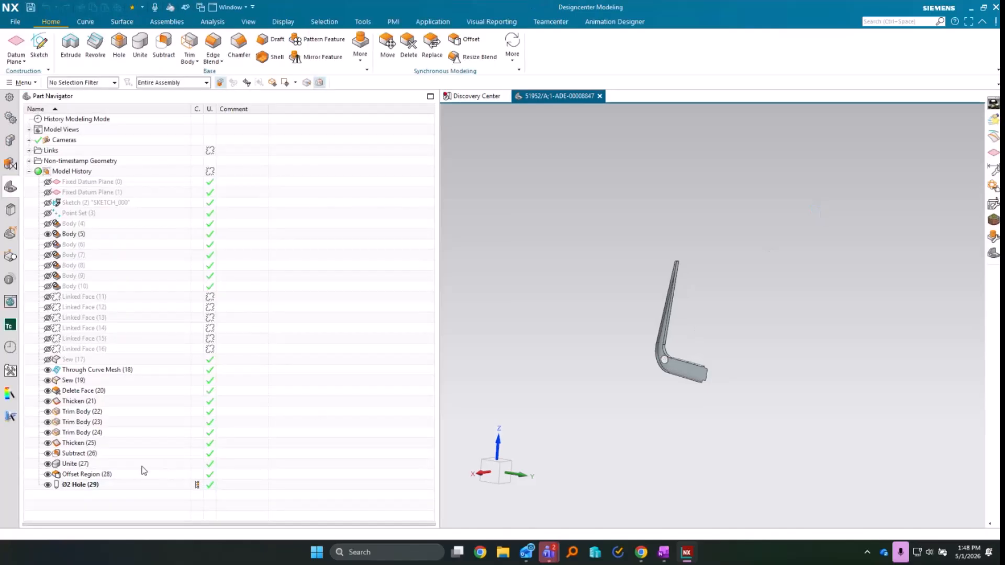
Suppress the Ø2 Hole (29) feature in the model history of part 51952 and save the part
{"action": "left_click", "coordinate": [106, 485]}
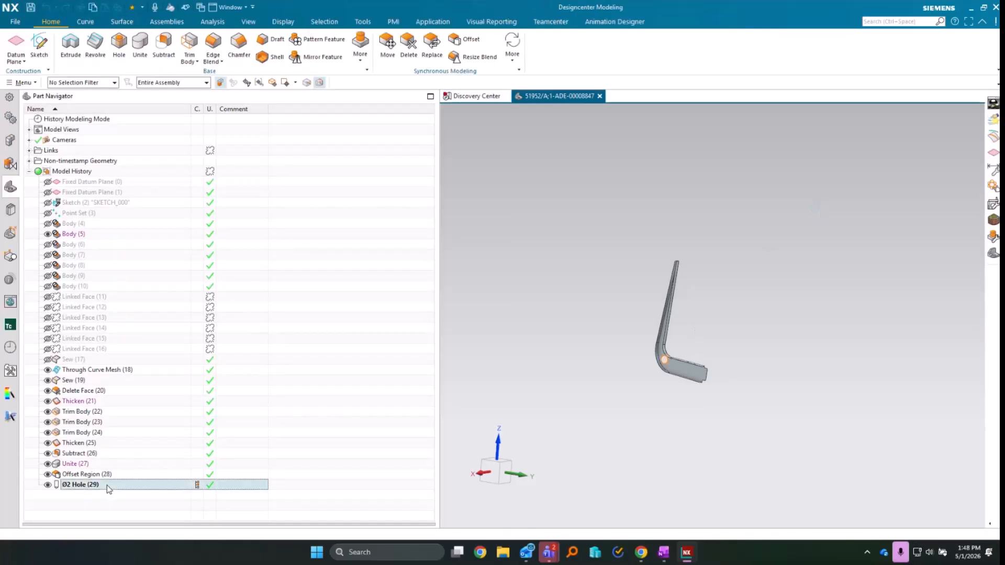
{"action": "right_click", "coordinate": [106, 485]}
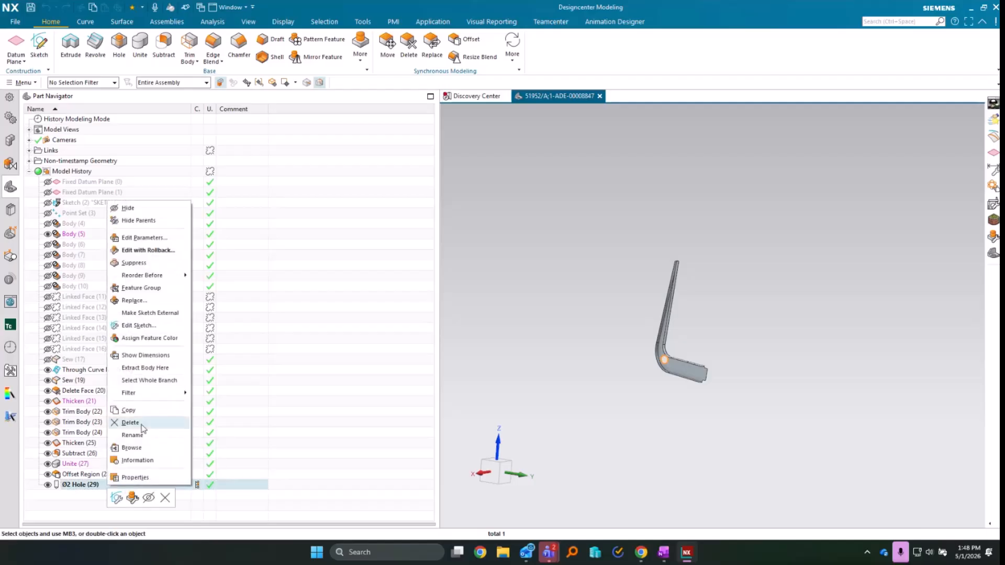
{"action": "left_click", "coordinate": [134, 263]}
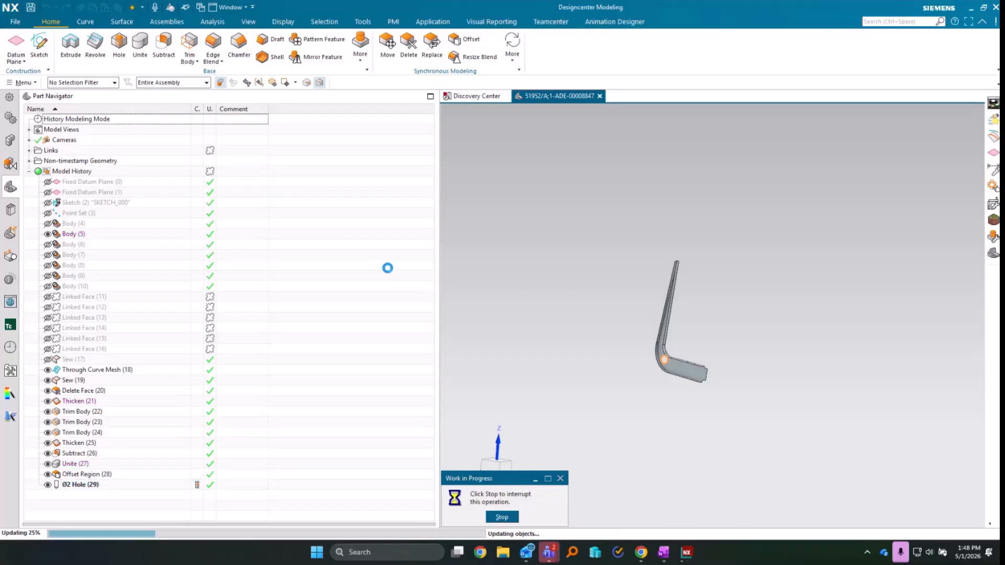
{"action": "left_click", "coordinate": [30, 8]}
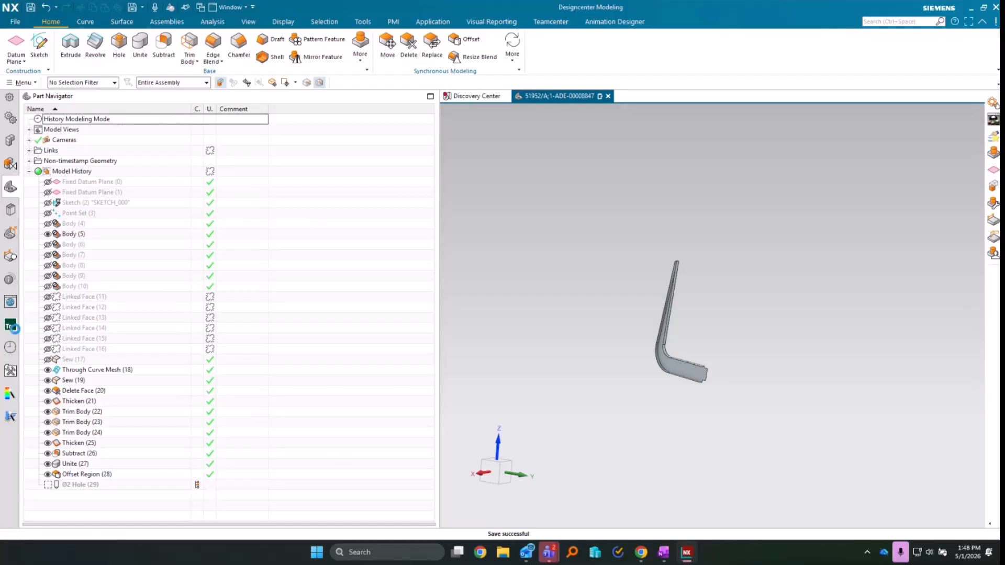
Return to the Modify Design to Meet Requirements task, enter the comment "Suppressed the Hole!" in its overview and complete the task
{"action": "left_click", "coordinate": [11, 326]}
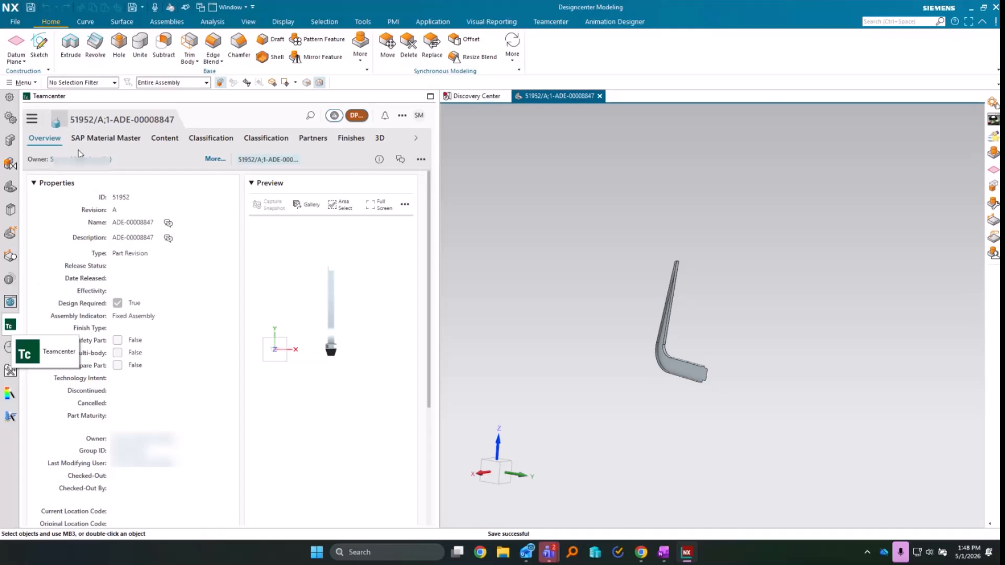
{"action": "left_click", "coordinate": [32, 120]}
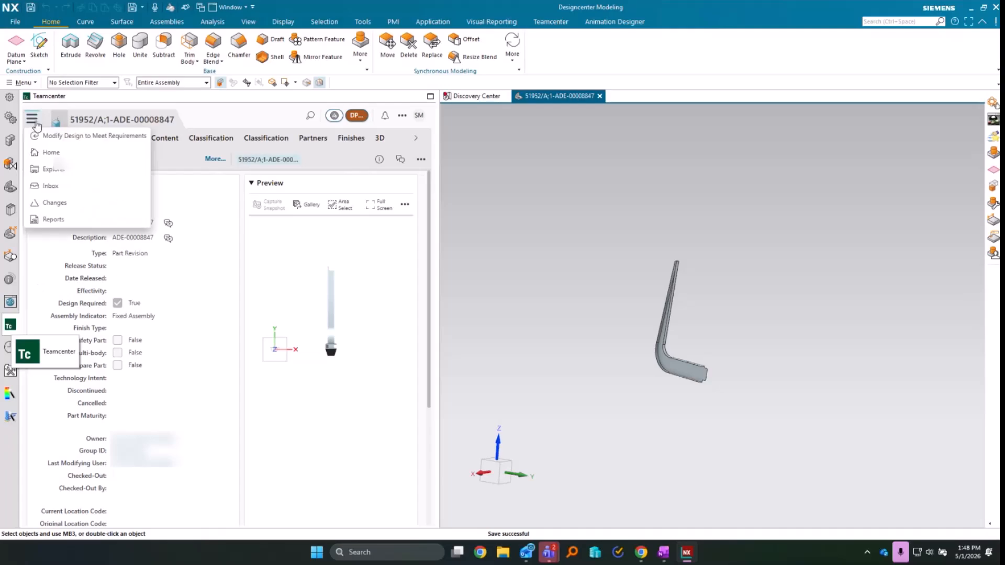
{"action": "left_click", "coordinate": [46, 137]}
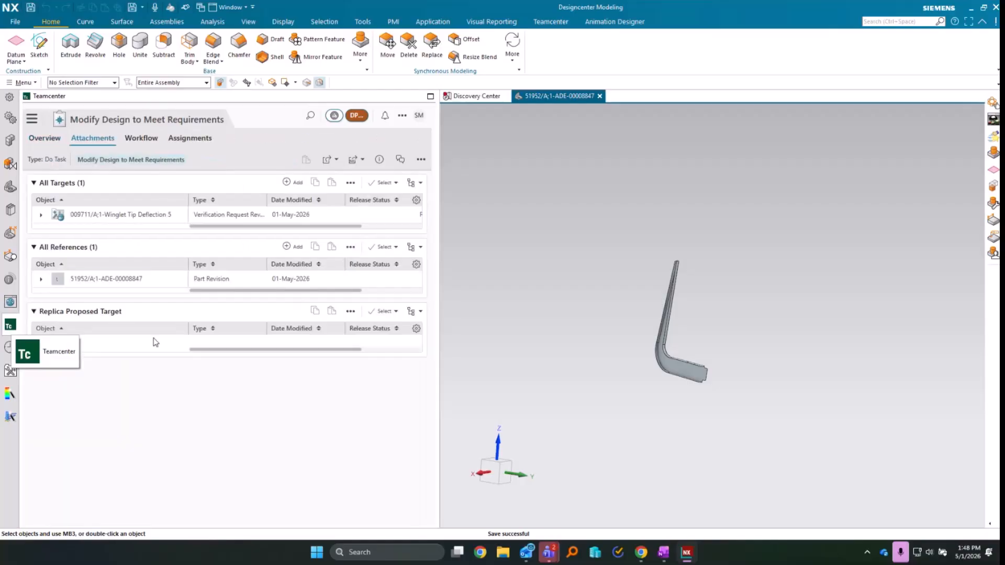
{"action": "left_click", "coordinate": [44, 138]}
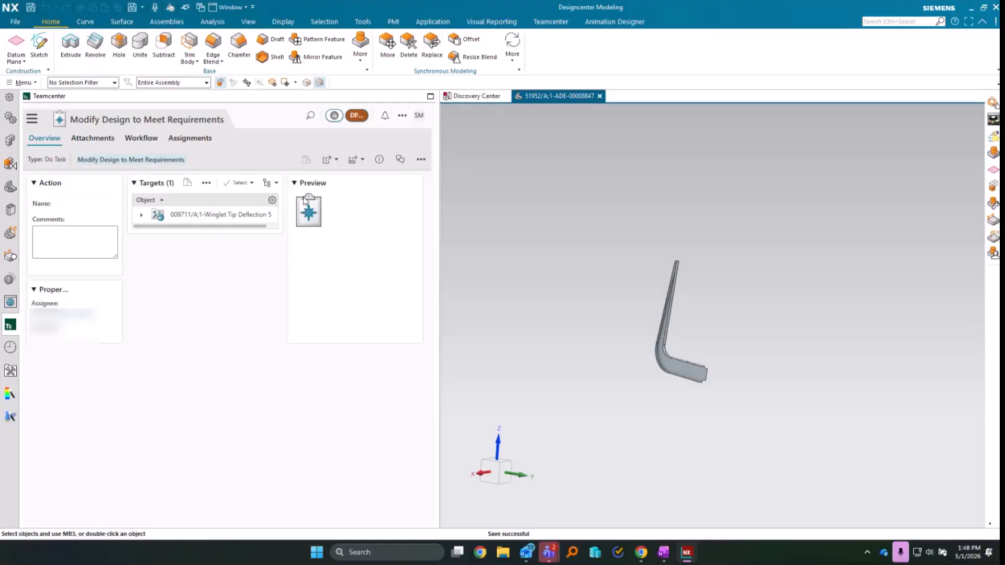
{"action": "left_click", "coordinate": [62, 255]}
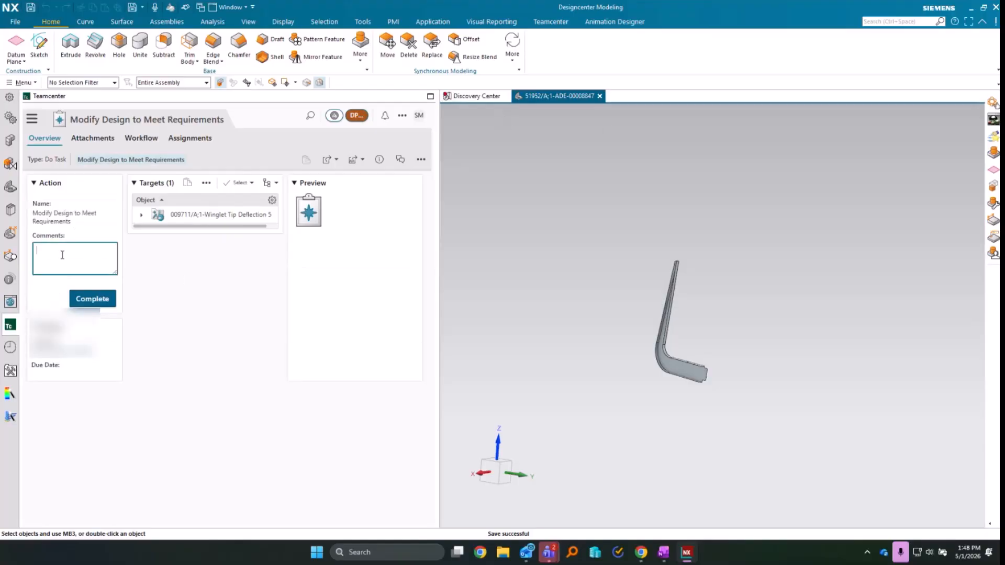
{"action": "type", "text": "Suppressed the Hole!"}
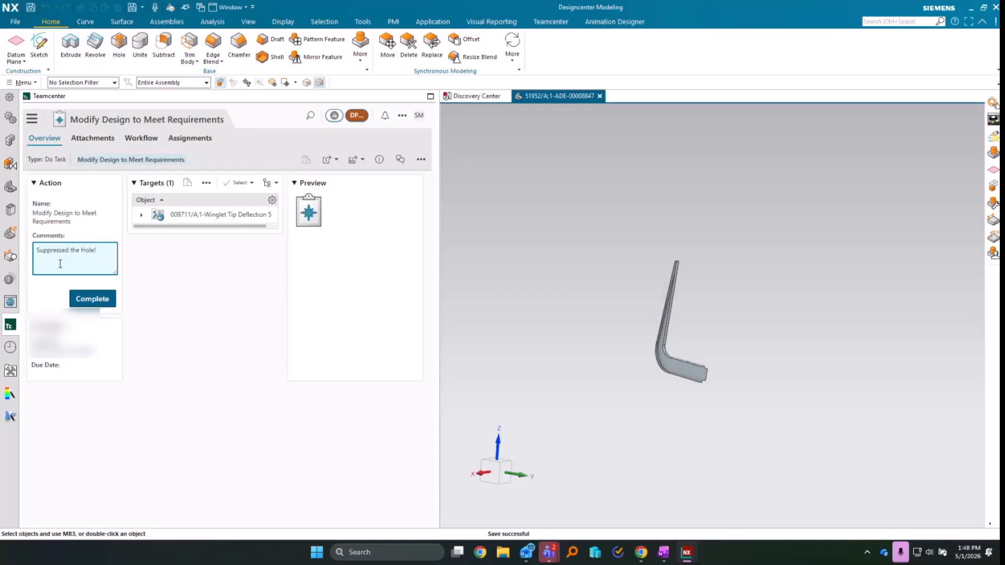
{"action": "left_click", "coordinate": [85, 299]}
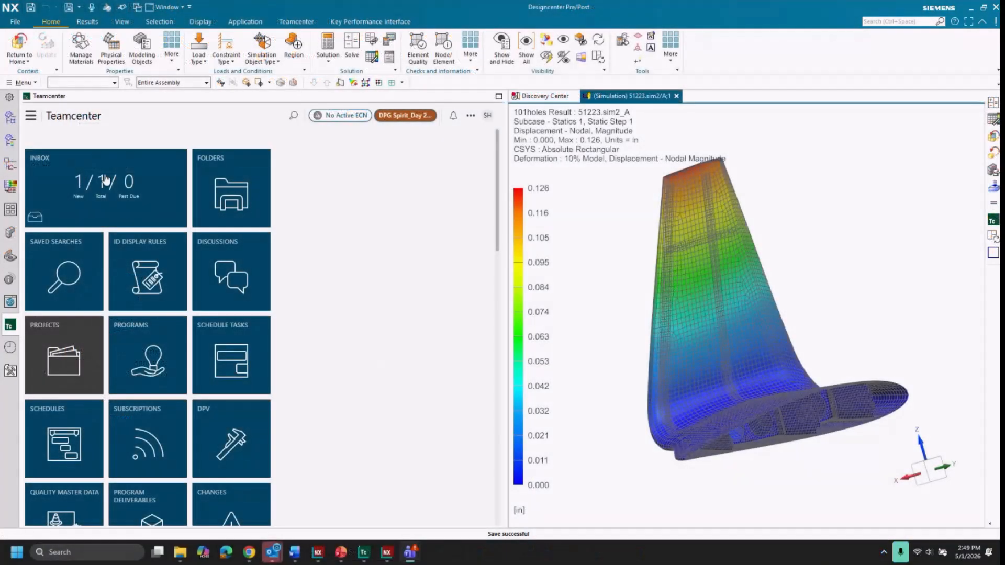
In the simulation engineer's inbox, open the Build and Verify Simulation Model task and inspect the comments of its current and completed workflow tasks
{"action": "left_click", "coordinate": [103, 176]}
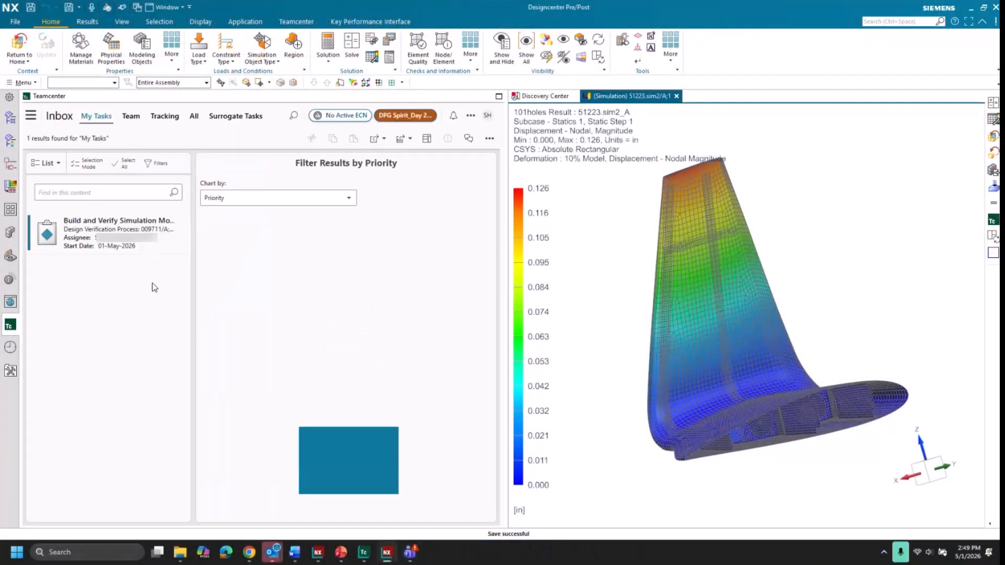
{"action": "left_click", "coordinate": [127, 233]}
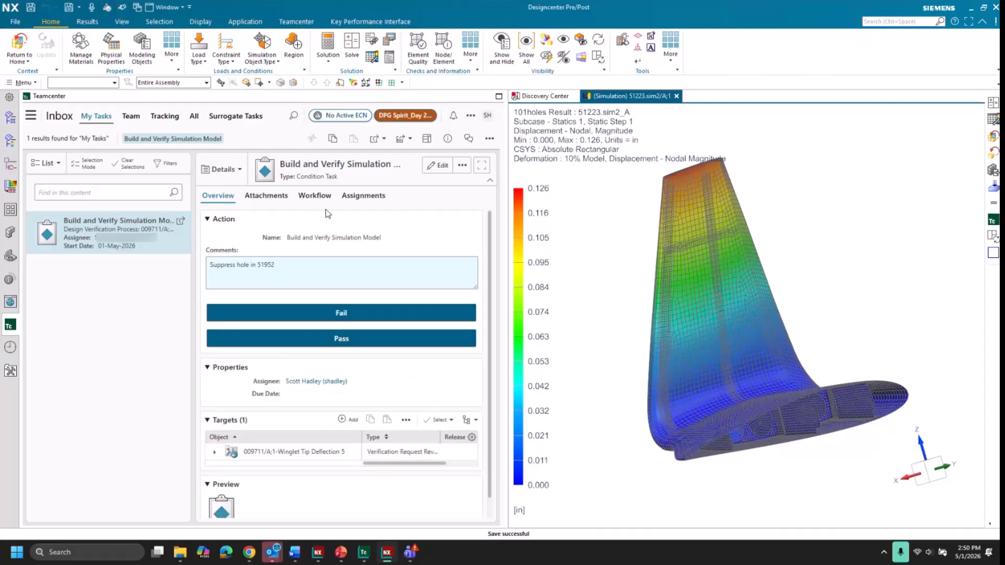
{"action": "left_click", "coordinate": [315, 196]}
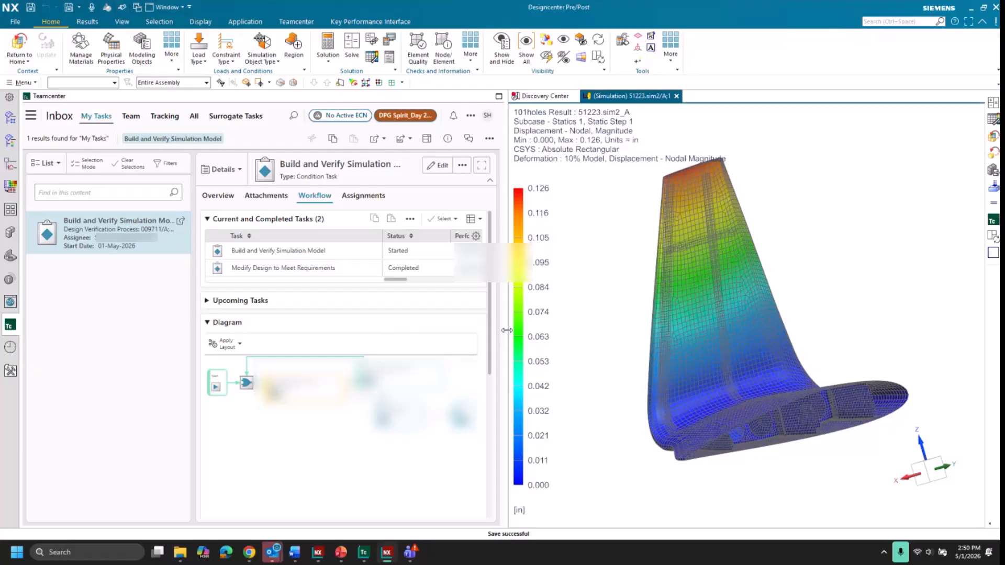
{"action": "left_click_drag", "start_coordinate": [507, 330], "coordinate": [684, 313]}
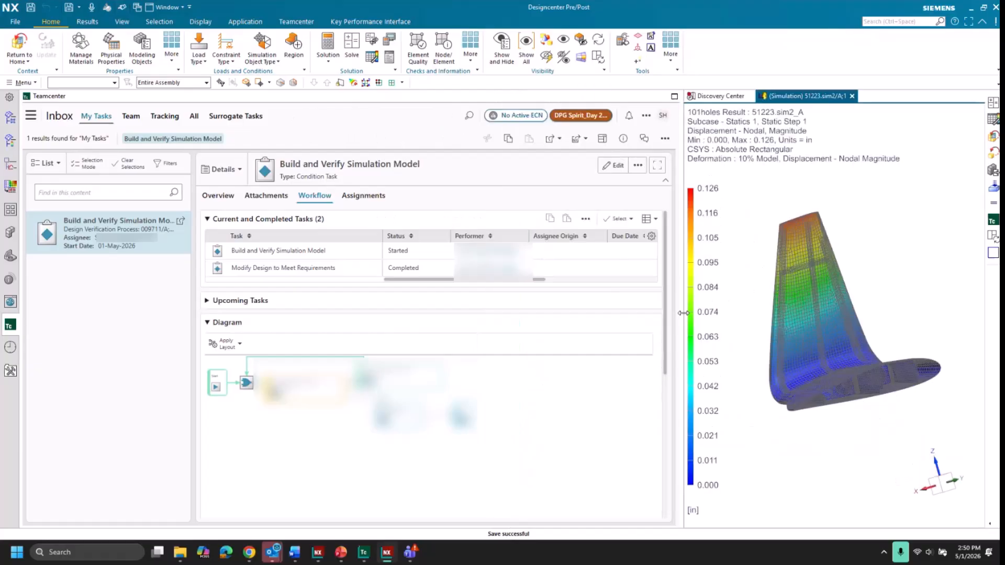
{"action": "left_click_drag", "start_coordinate": [539, 280], "coordinate": [654, 288]}
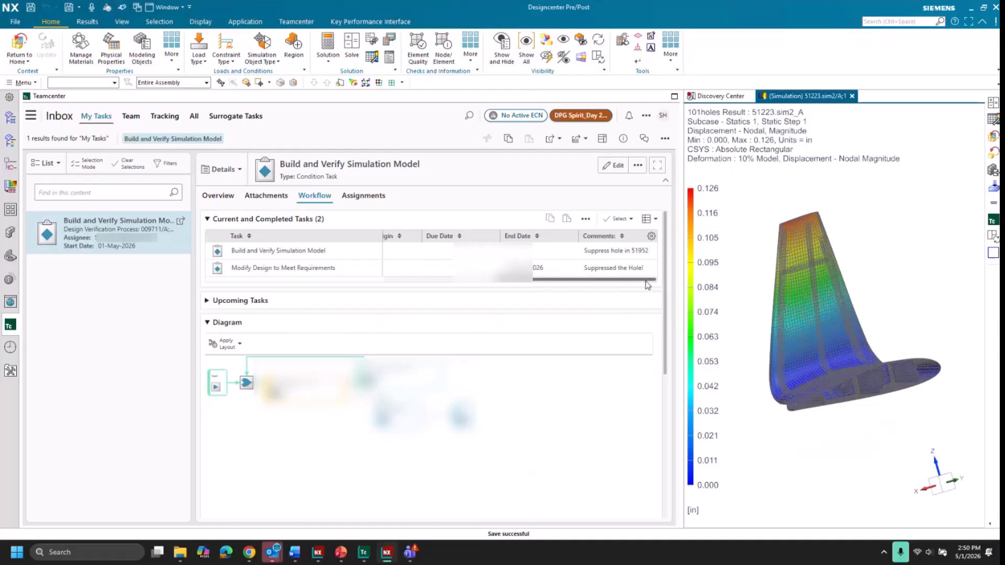
{"action": "left_click_drag", "start_coordinate": [647, 285], "coordinate": [515, 282]}
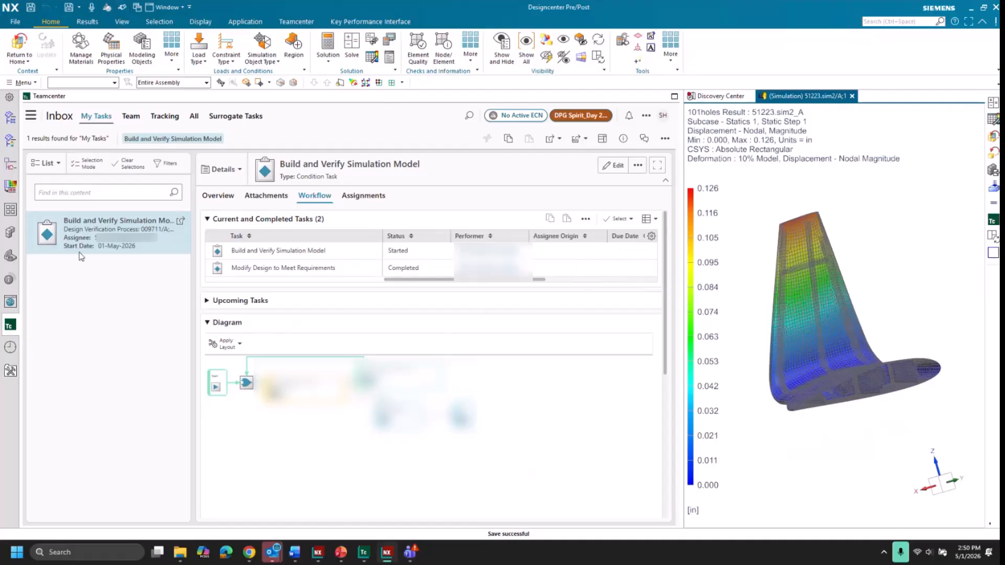
{"action": "left_click", "coordinate": [11, 118]}
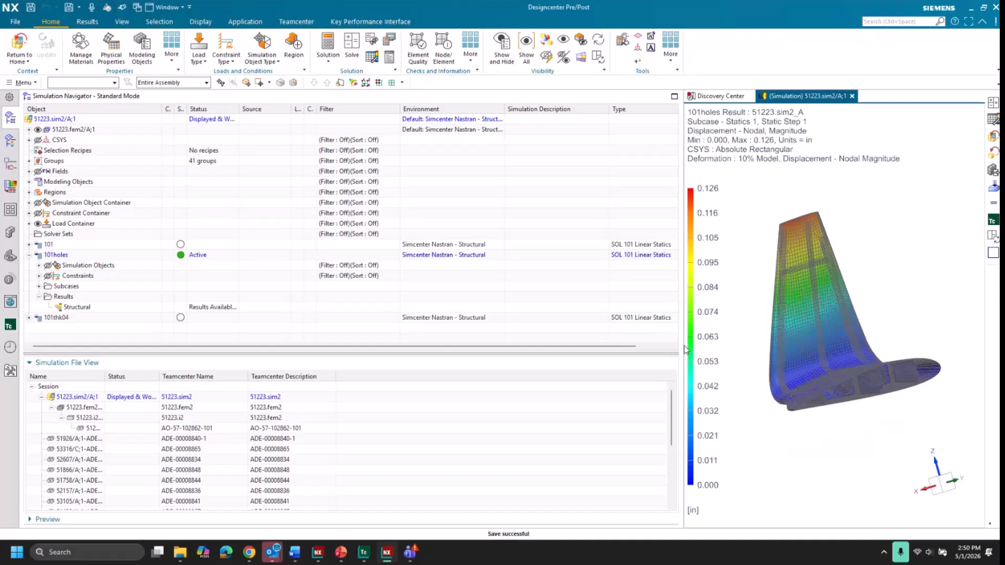
{"action": "left_click_drag", "start_coordinate": [681, 345], "coordinate": [459, 345]}
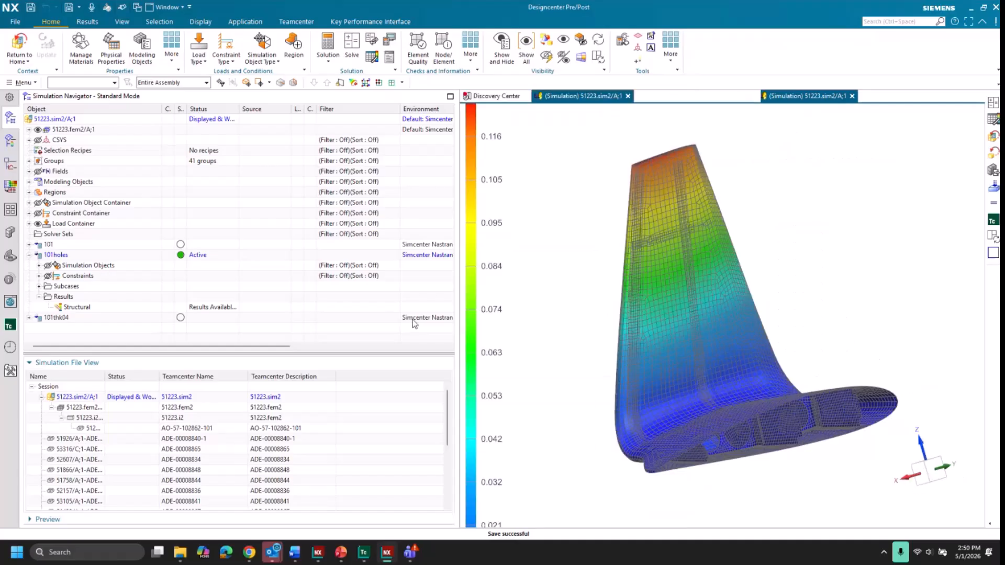
{"action": "left_click", "coordinate": [20, 45]}
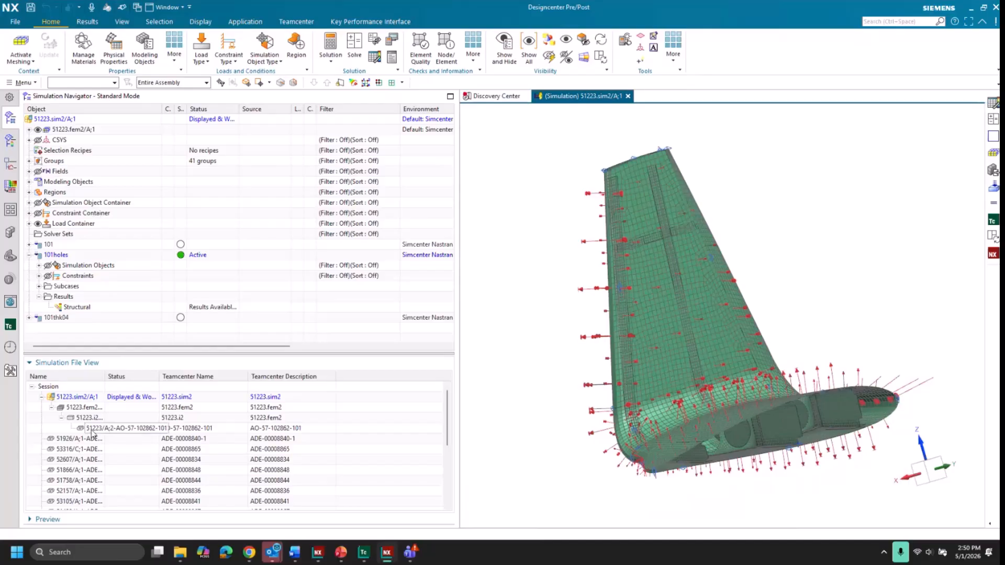
{"action": "left_click", "coordinate": [83, 428]}
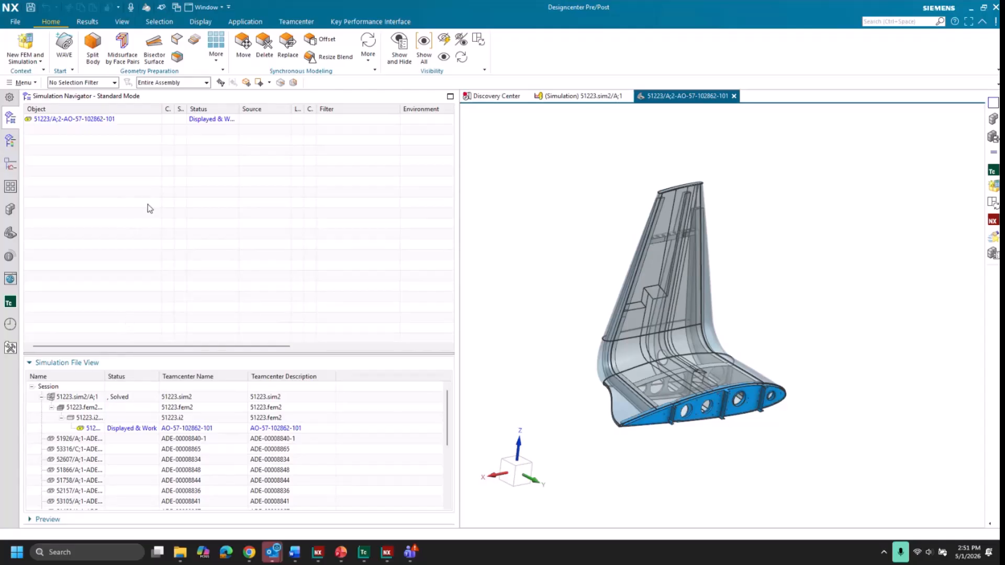
{"action": "left_click", "coordinate": [245, 22]}
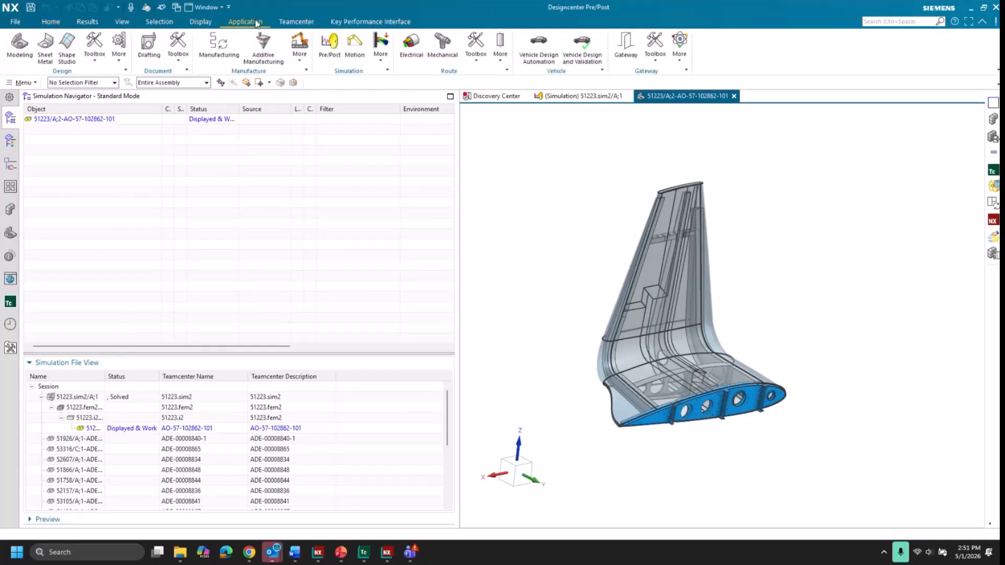
{"action": "left_click", "coordinate": [21, 43]}
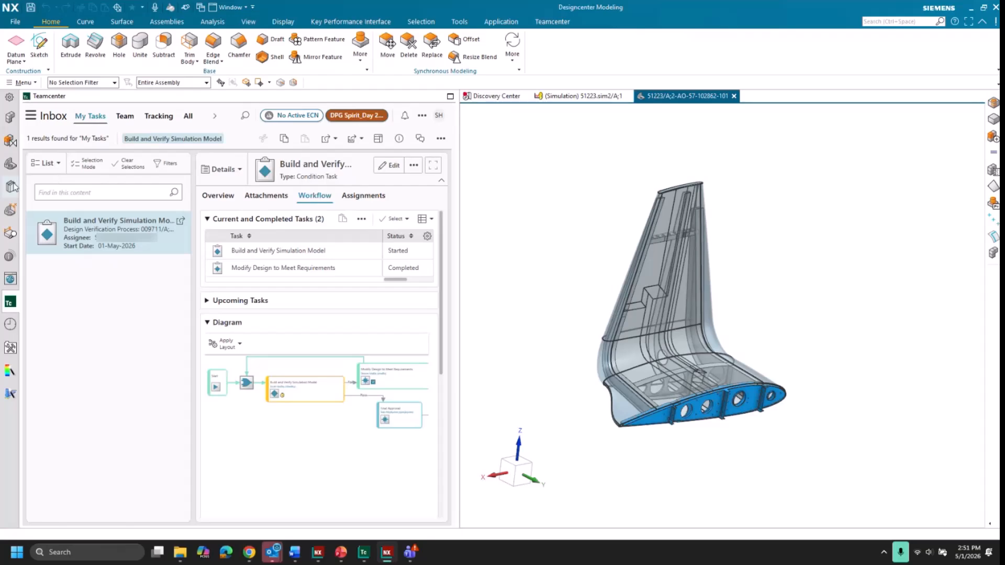
Expand subassembly 51926 in the winglet assembly and reopen its component part 51952/A;1-ADE-00008847 to load the saved version
{"action": "left_click", "coordinate": [11, 119]}
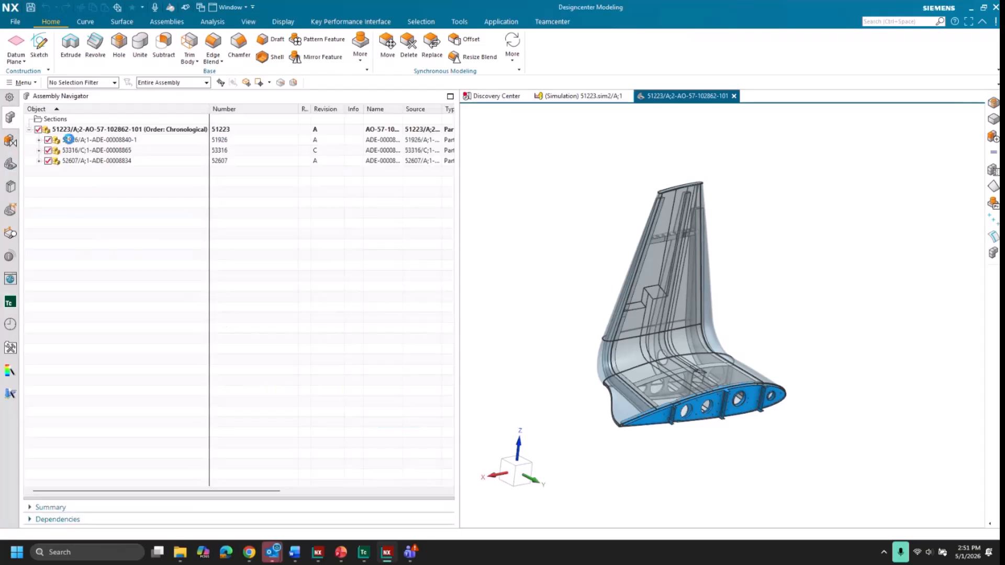
{"action": "left_click", "coordinate": [71, 140]}
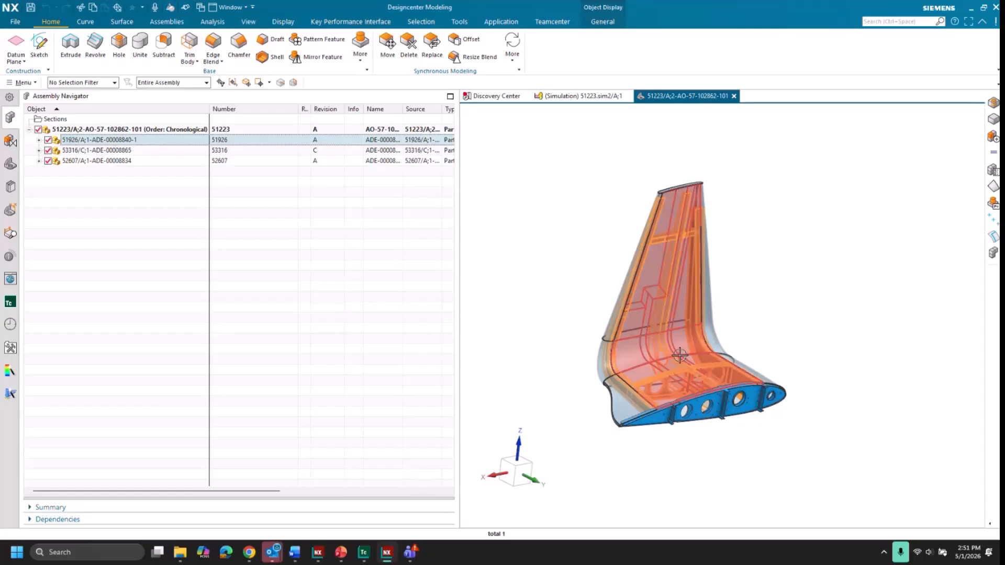
{"action": "scroll", "coordinate": [654, 361], "scroll_direction": "up", "scroll_amount": 8}
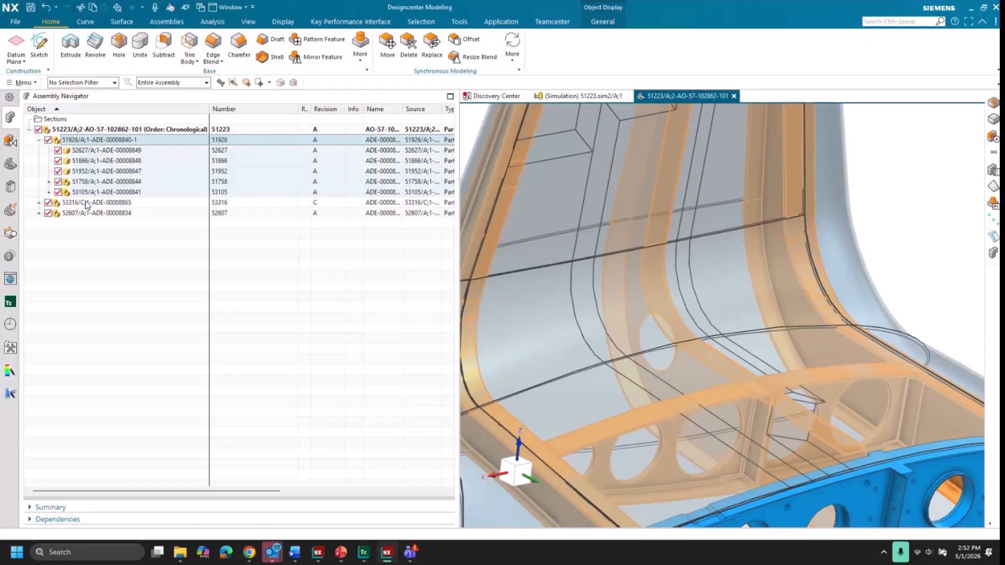
{"action": "left_click", "coordinate": [96, 172]}
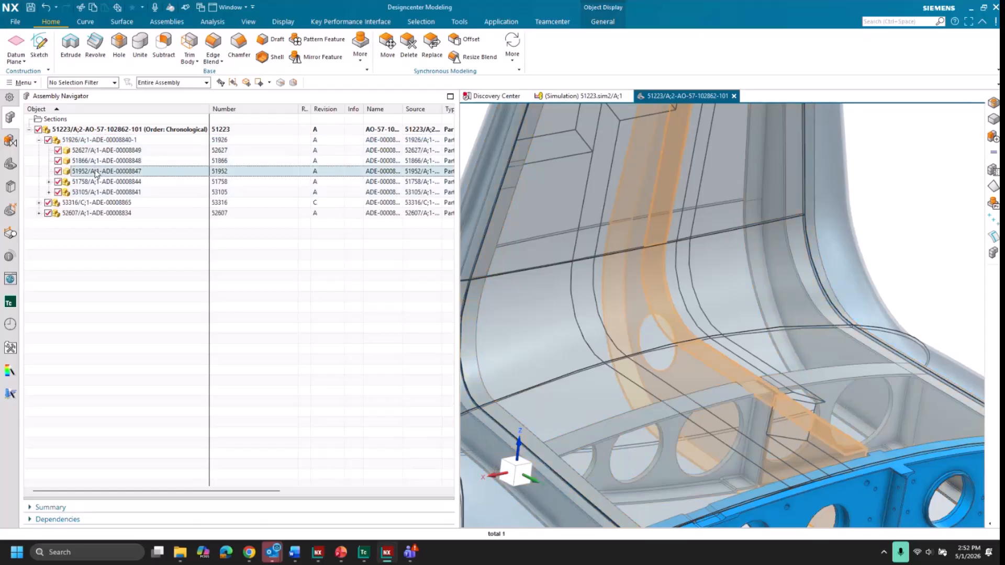
{"action": "right_click", "coordinate": [96, 173]}
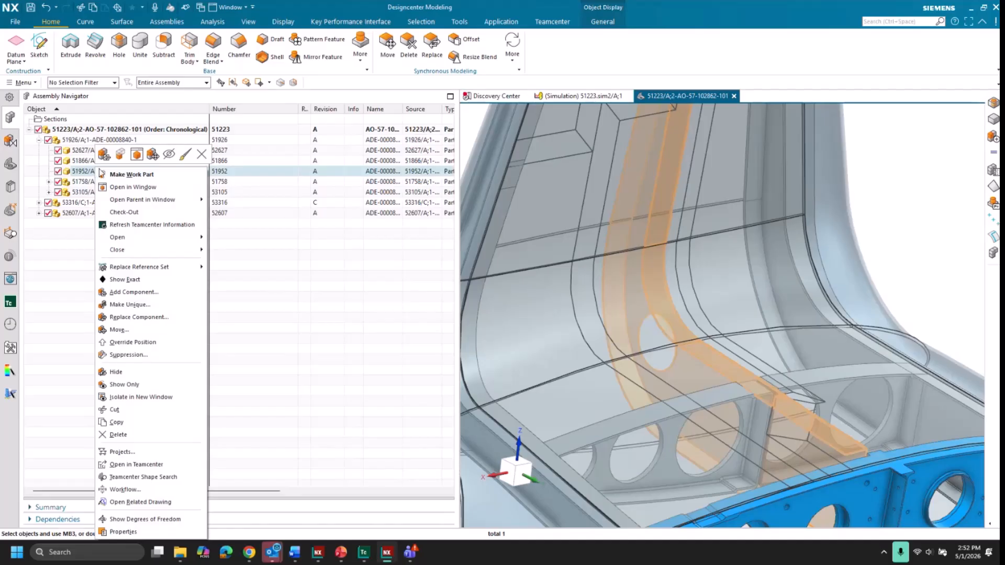
{"action": "mouse_move", "coordinate": [128, 201]}
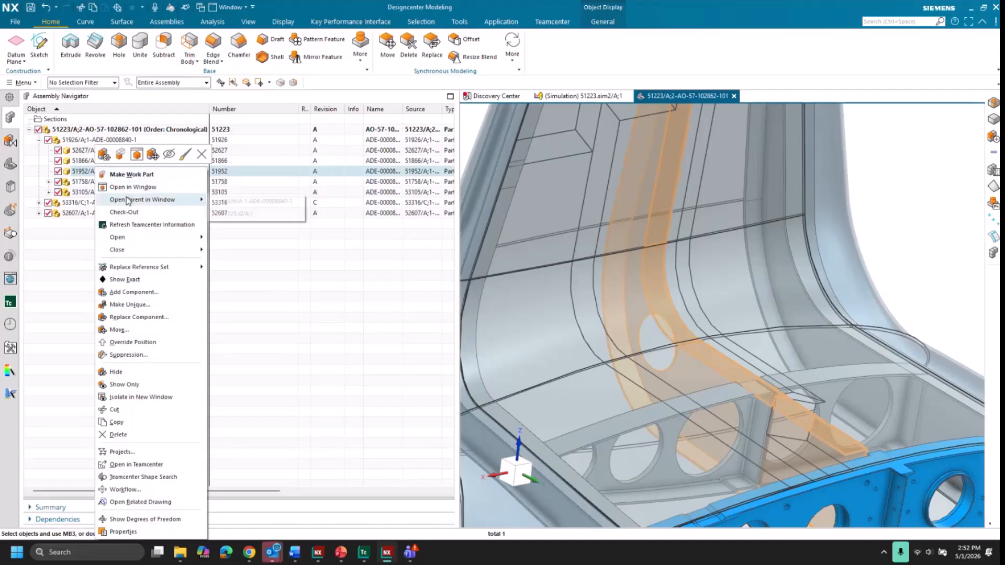
{"action": "mouse_move", "coordinate": [170, 250]}
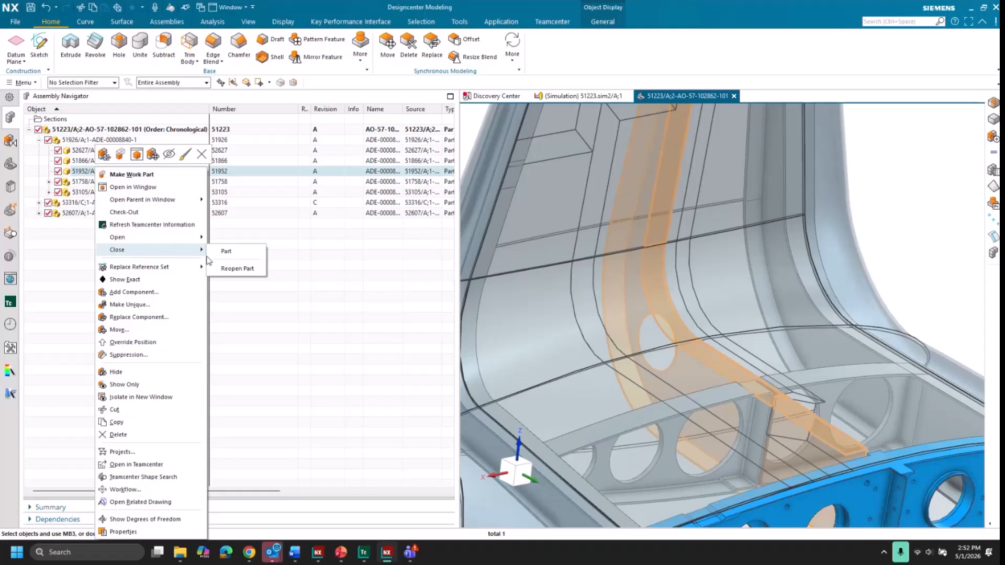
{"action": "left_click", "coordinate": [233, 270]}
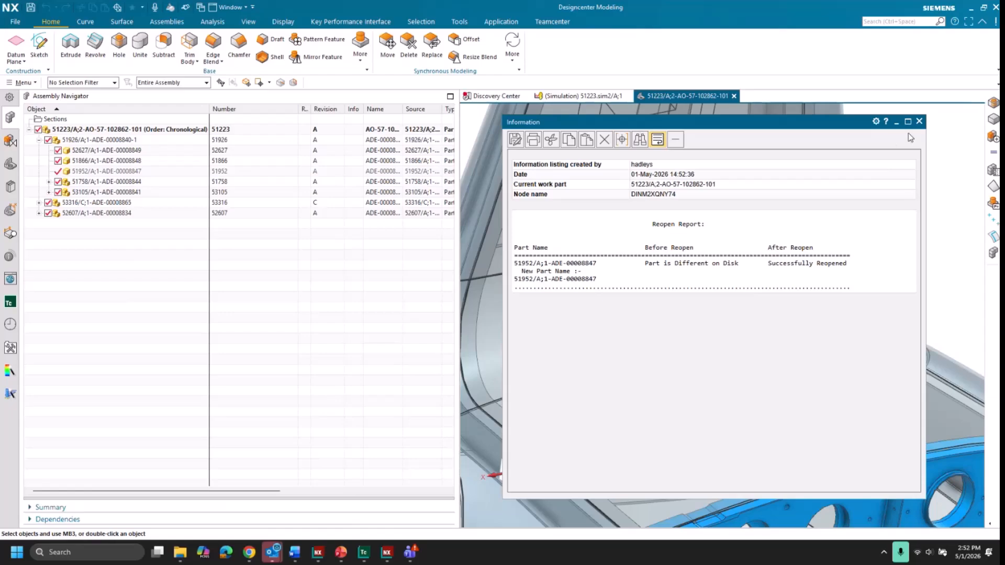
{"action": "left_click", "coordinate": [919, 121]}
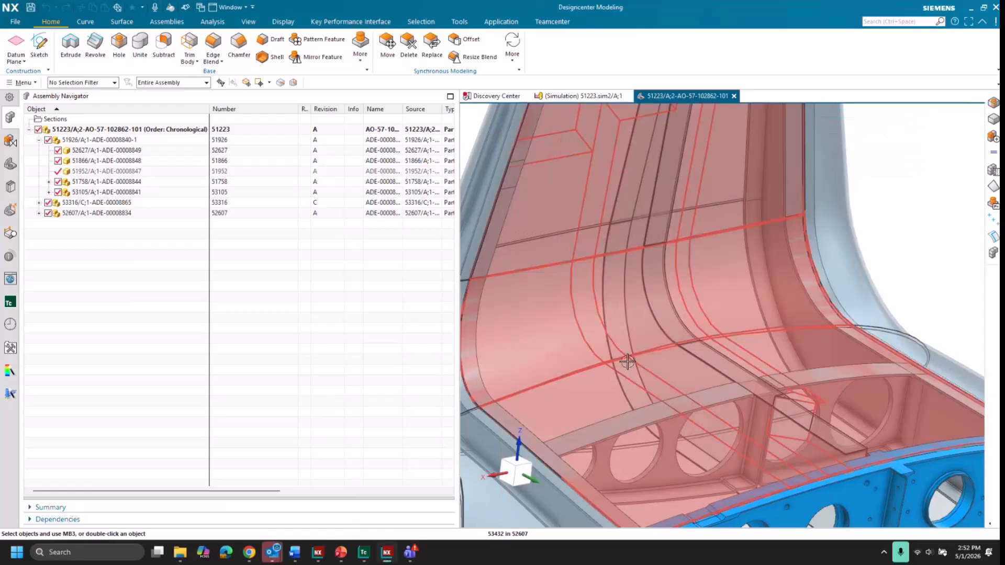
{"action": "scroll", "coordinate": [636, 364], "scroll_direction": "down", "scroll_amount": 5}
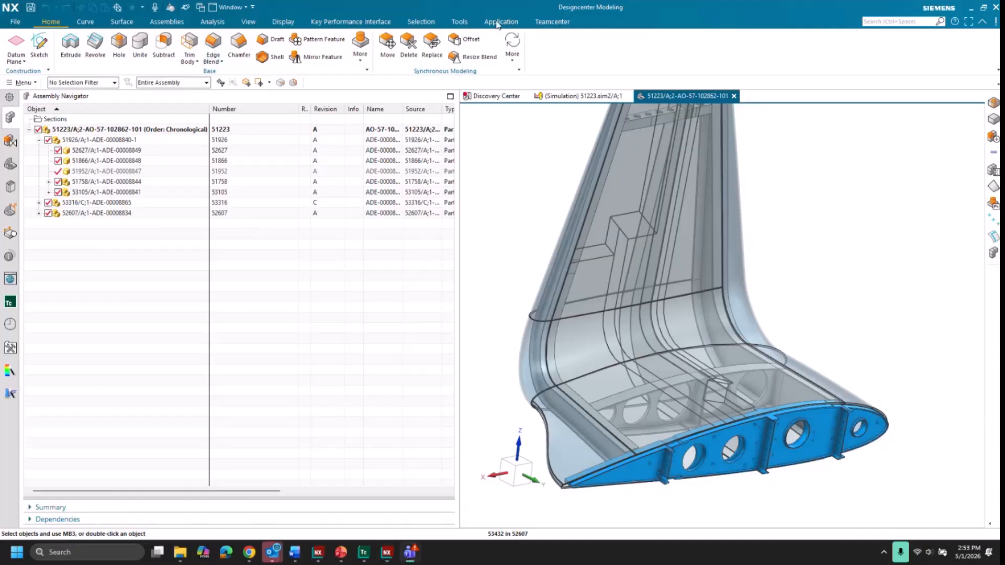
Switch to Pre/Post, load 51223.fem2 from the simulation files and display its idealized part 51223.i2
{"action": "left_click", "coordinate": [498, 23]}
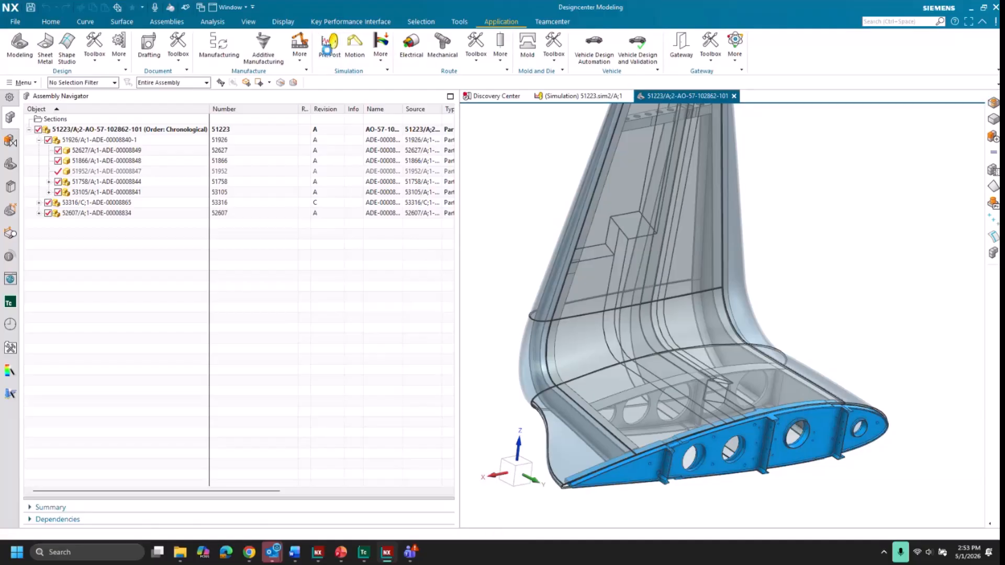
{"action": "left_click", "coordinate": [325, 48]}
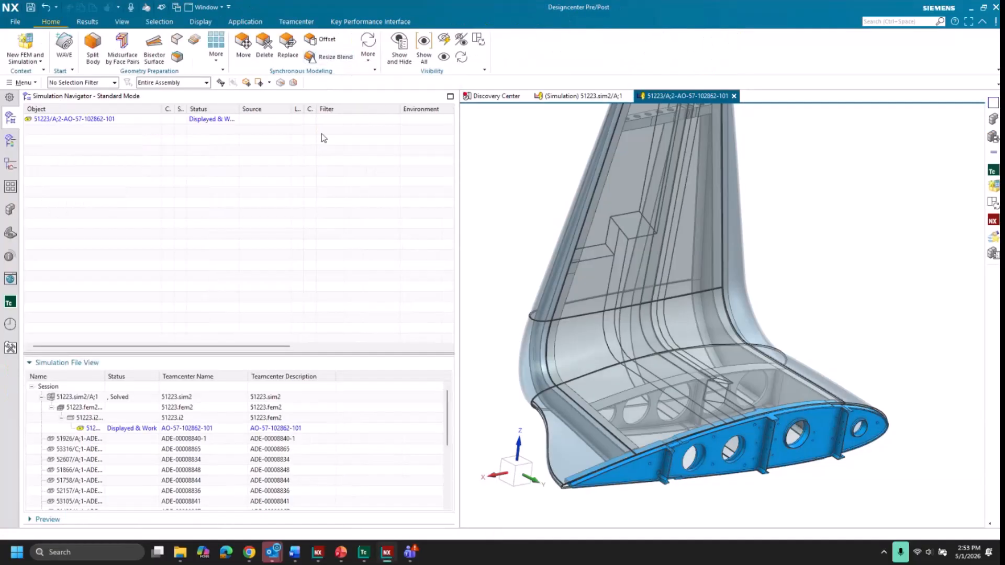
{"action": "double_click", "coordinate": [106, 376]}
{"action": "left_click", "coordinate": [97, 408]}
{"action": "double_click", "coordinate": [98, 408]}
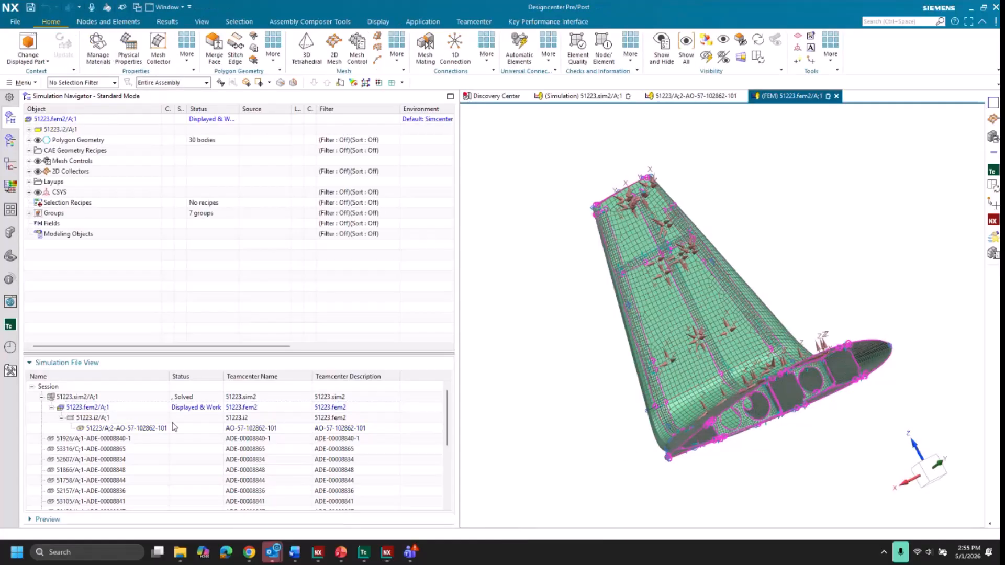
{"action": "left_click", "coordinate": [101, 418]}
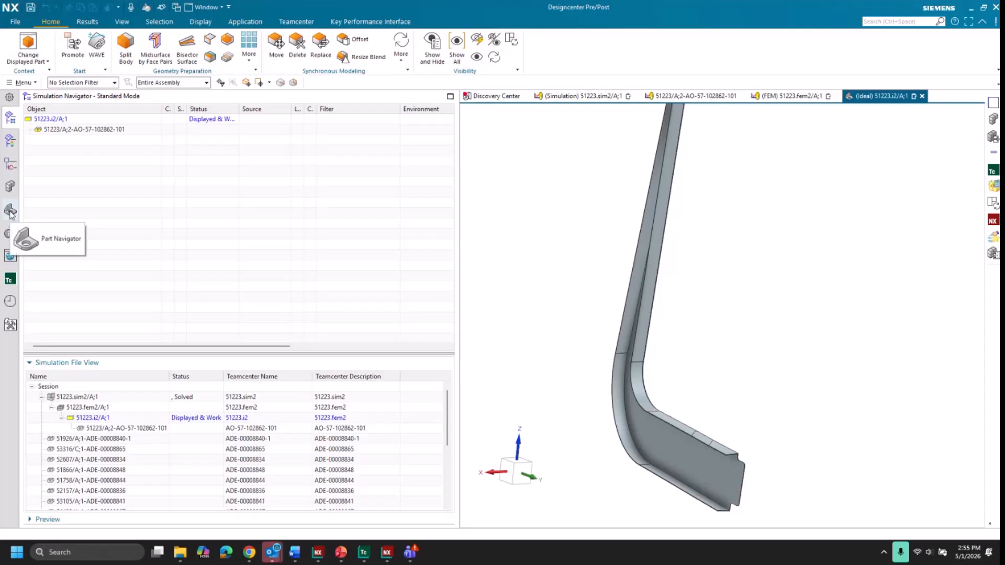
Make layers 23, 24, 25 and 27 of the idealized part visible, keep layer 11 hidden, and inspect the spar bodies
{"action": "left_click", "coordinate": [22, 82]}
{"action": "mouse_move", "coordinate": [31, 146]}
{"action": "left_click", "coordinate": [97, 147]}
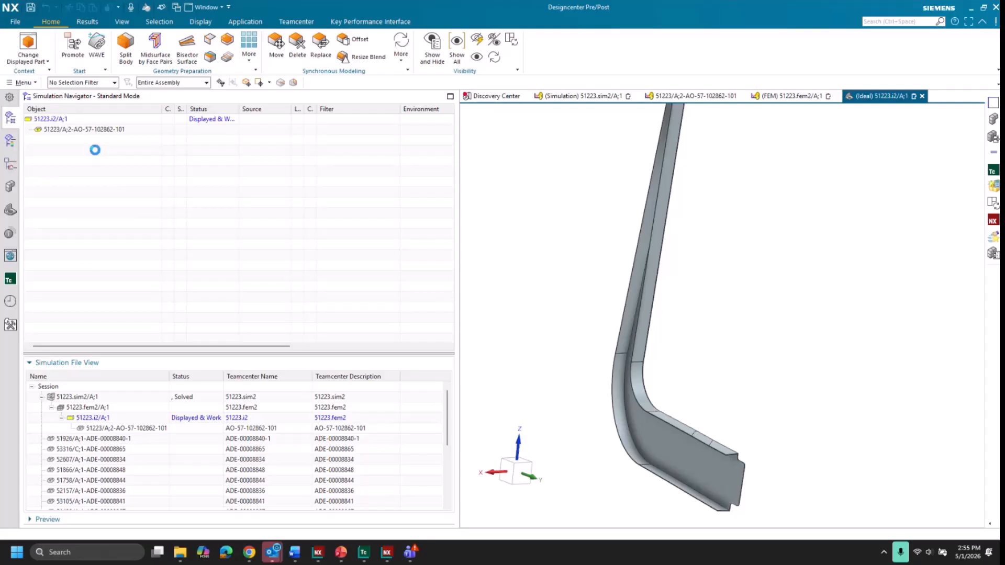
{"action": "left_click", "coordinate": [177, 331]}
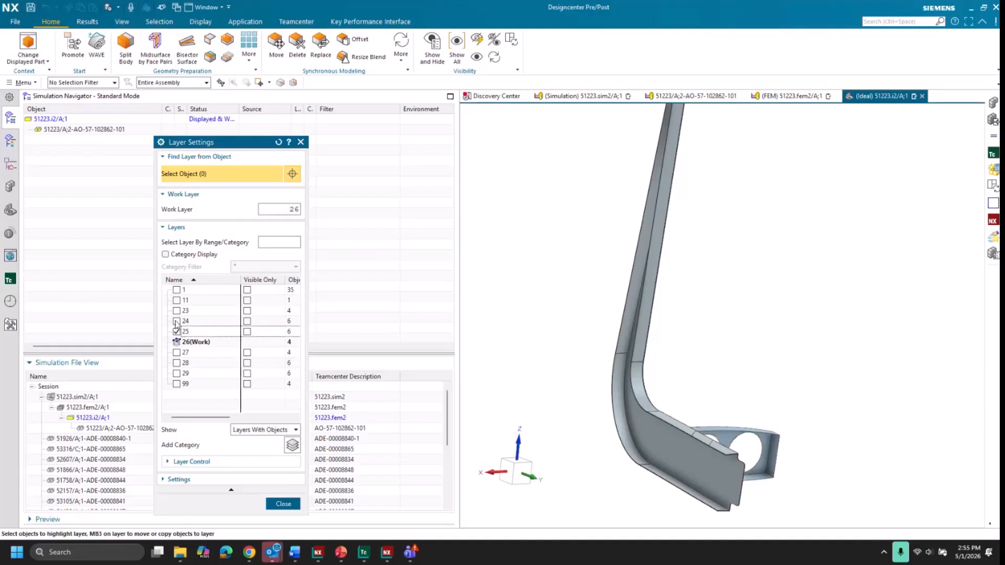
{"action": "left_click", "coordinate": [176, 321]}
{"action": "left_click", "coordinate": [176, 310]}
{"action": "left_click", "coordinate": [176, 301]}
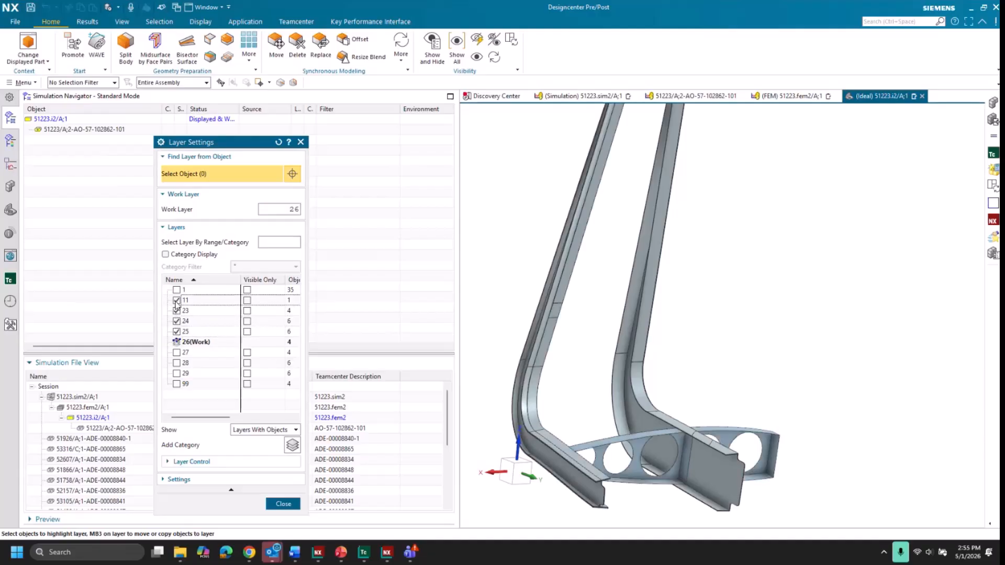
{"action": "left_click", "coordinate": [177, 354]}
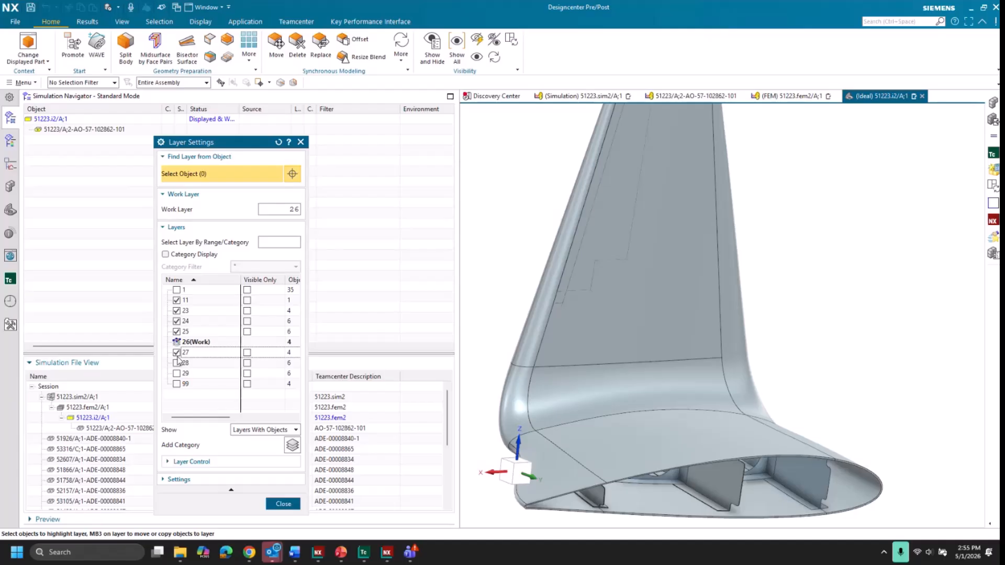
{"action": "left_click", "coordinate": [177, 300]}
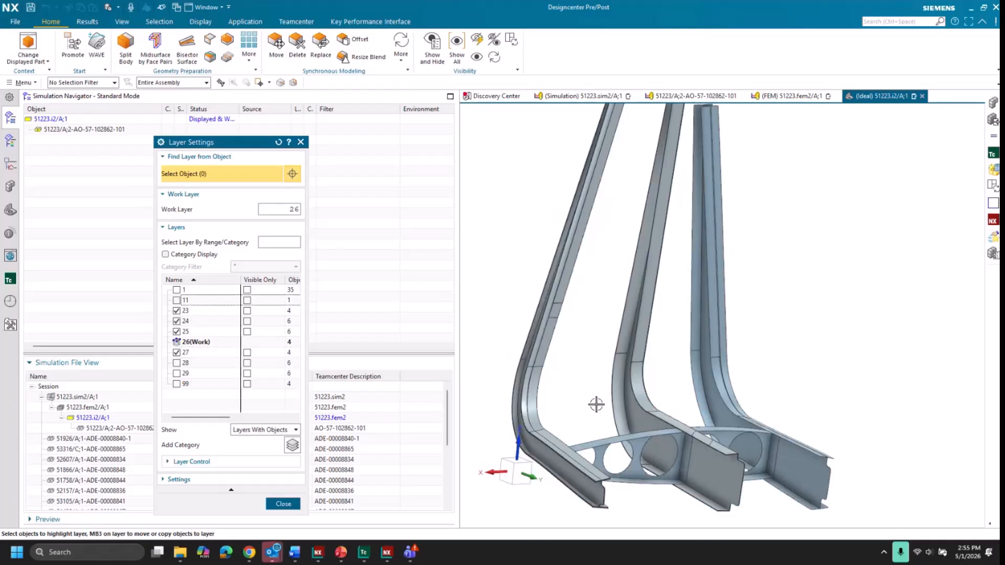
{"action": "scroll", "coordinate": [596, 404], "scroll_direction": "down", "scroll_amount": 3}
{"action": "scroll", "coordinate": [640, 412], "scroll_direction": "down", "scroll_amount": 2}
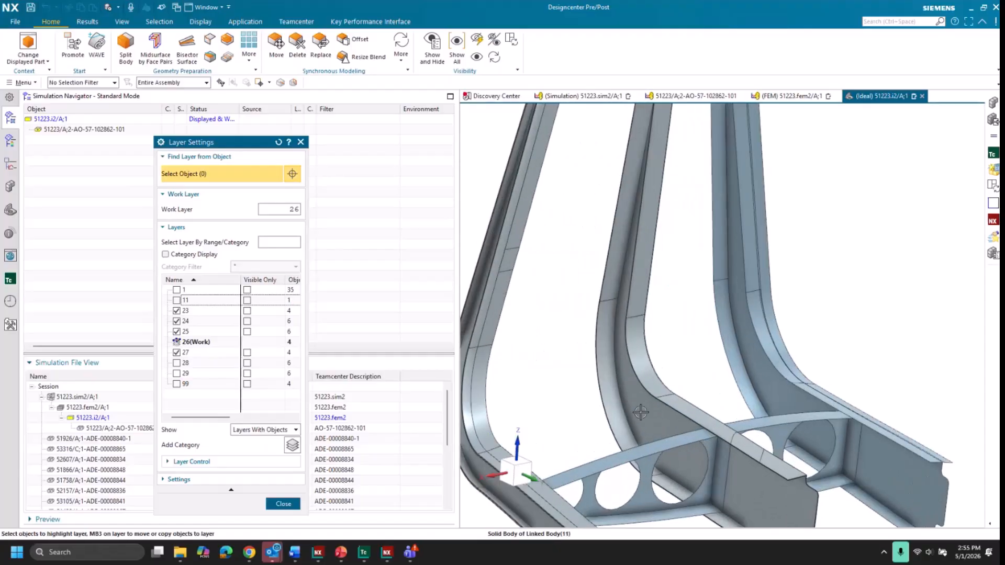
{"action": "scroll", "coordinate": [640, 413], "scroll_direction": "up", "scroll_amount": 4}
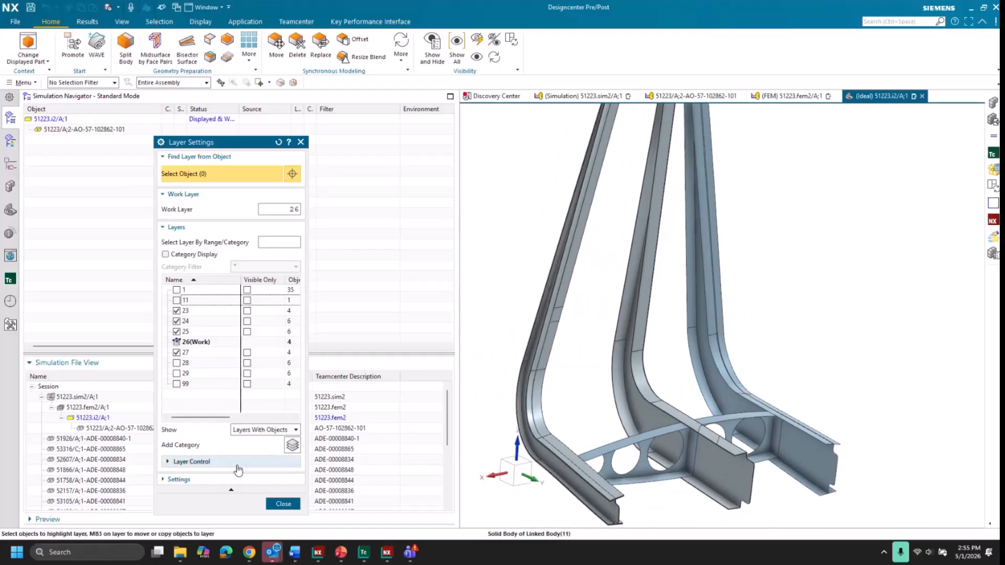
{"action": "left_click", "coordinate": [269, 501]}
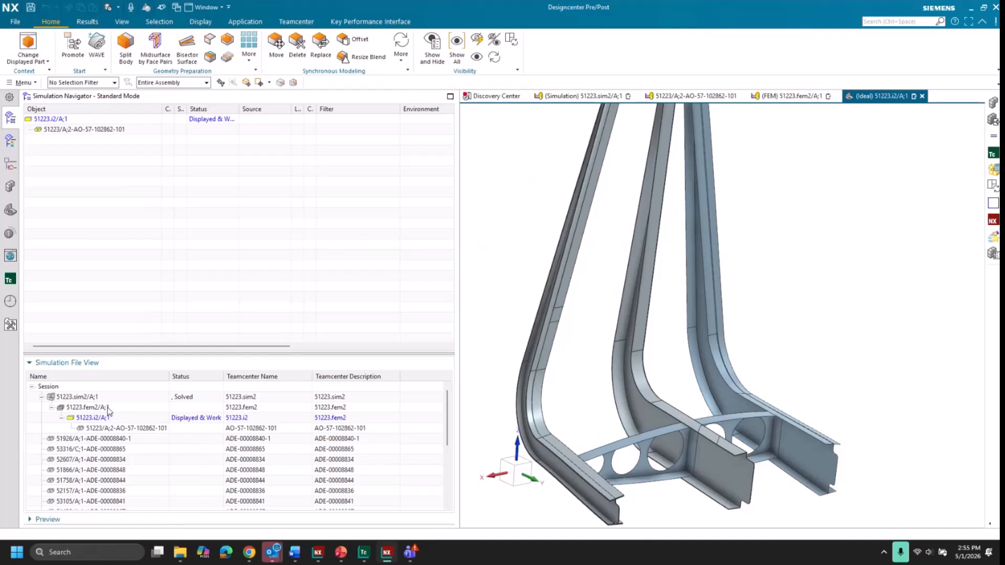
Return to 51223.fem2, dismiss the polygon body update log and update the finite element model to remesh the changed geometry
{"action": "double_click", "coordinate": [101, 408]}
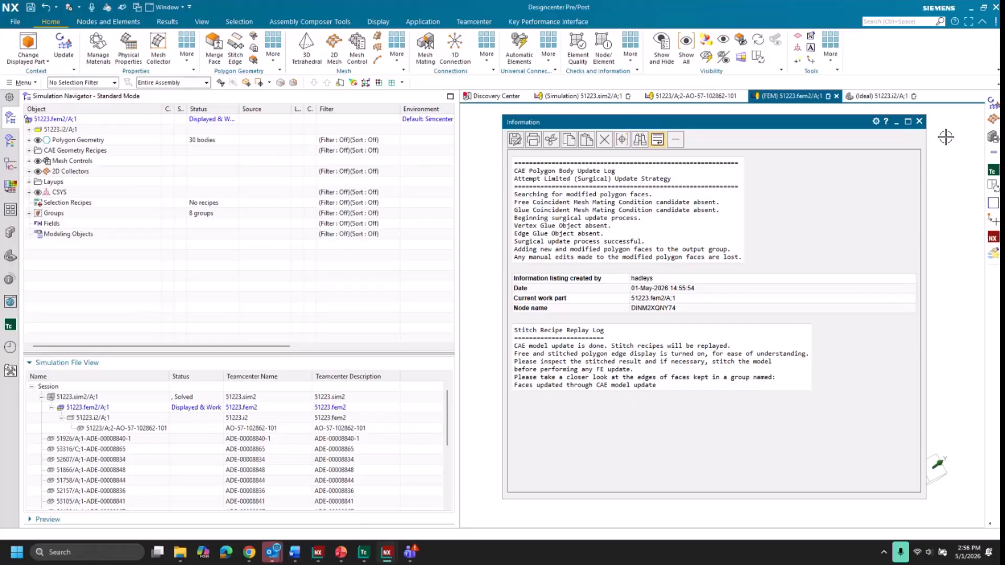
{"action": "left_click", "coordinate": [918, 122]}
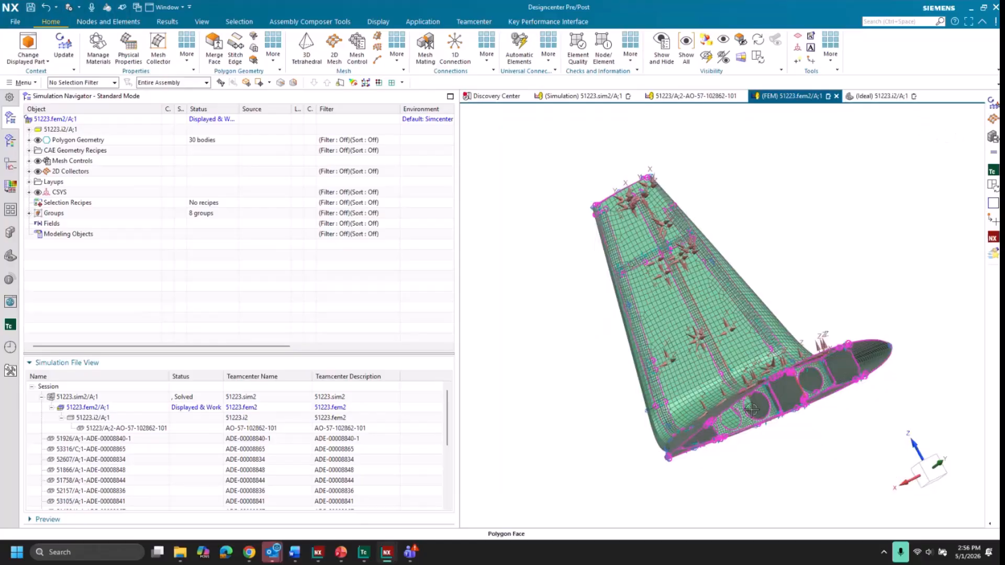
{"action": "scroll", "coordinate": [754, 400], "scroll_direction": "up", "scroll_amount": 5}
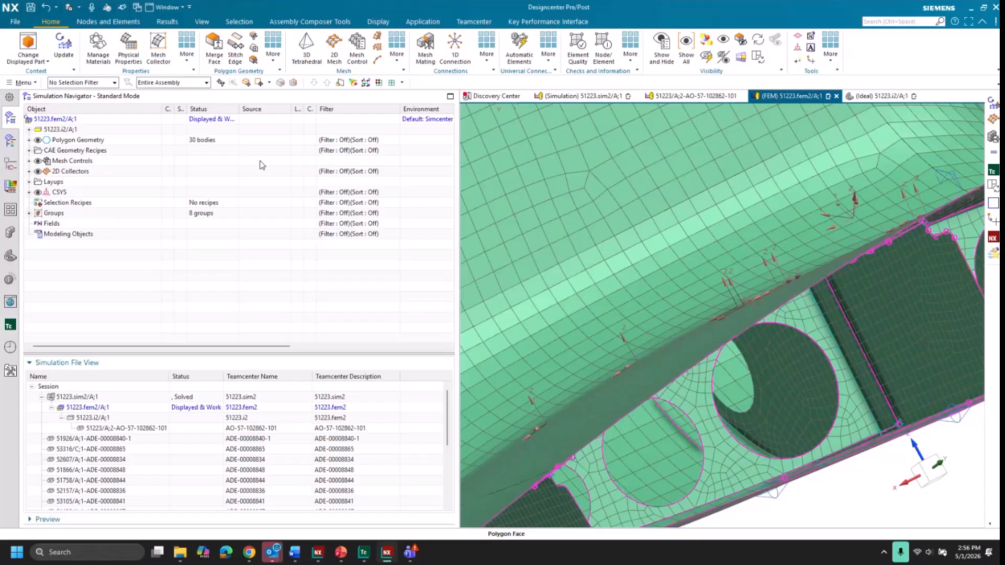
{"action": "left_click", "coordinate": [64, 47]}
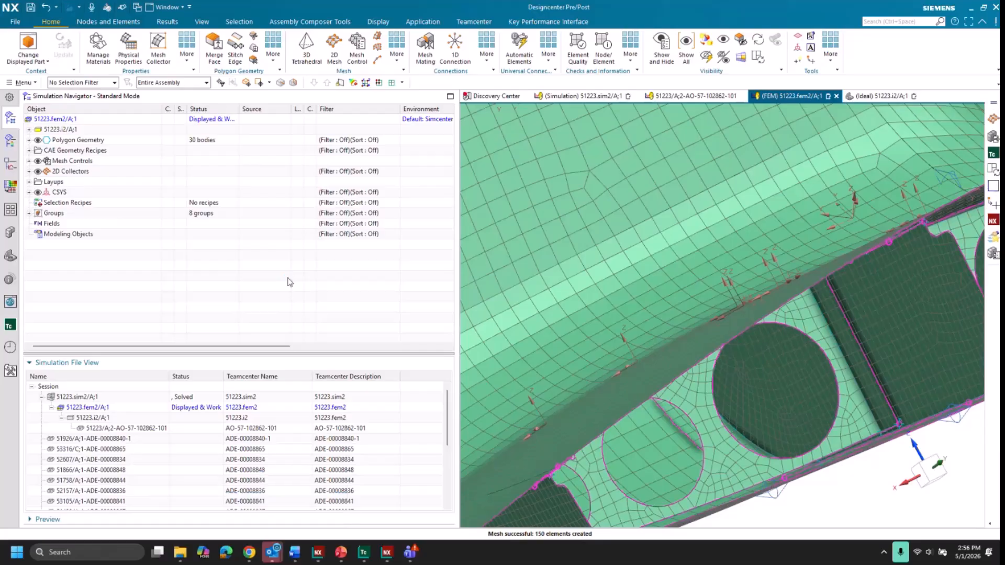
{"action": "scroll", "coordinate": [744, 375], "scroll_direction": "down", "scroll_amount": 8}
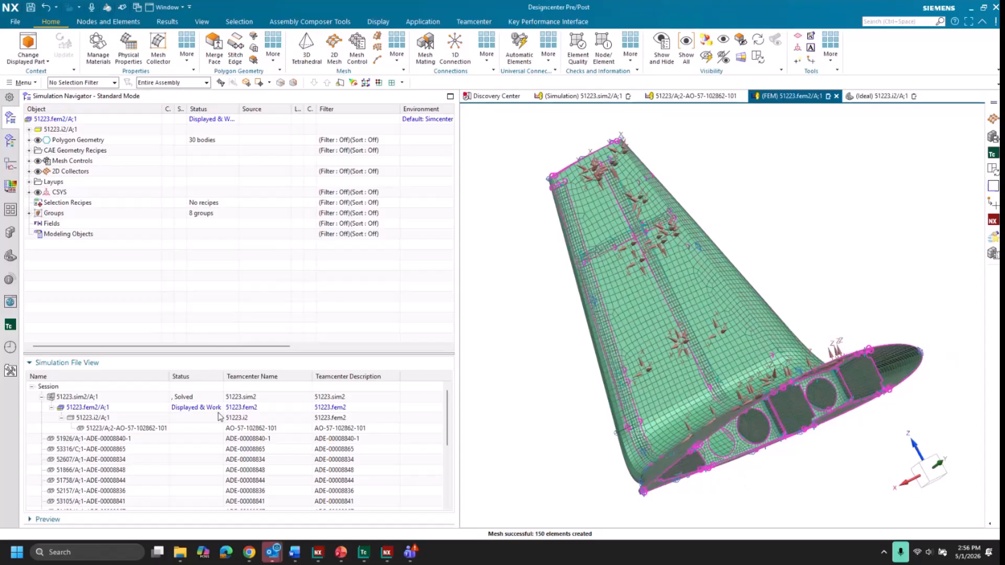
Display simulation 51223.sim2 and solve the 101holes solution with the model setup check on, closing the job and solution monitors
{"action": "double_click", "coordinate": [79, 397]}
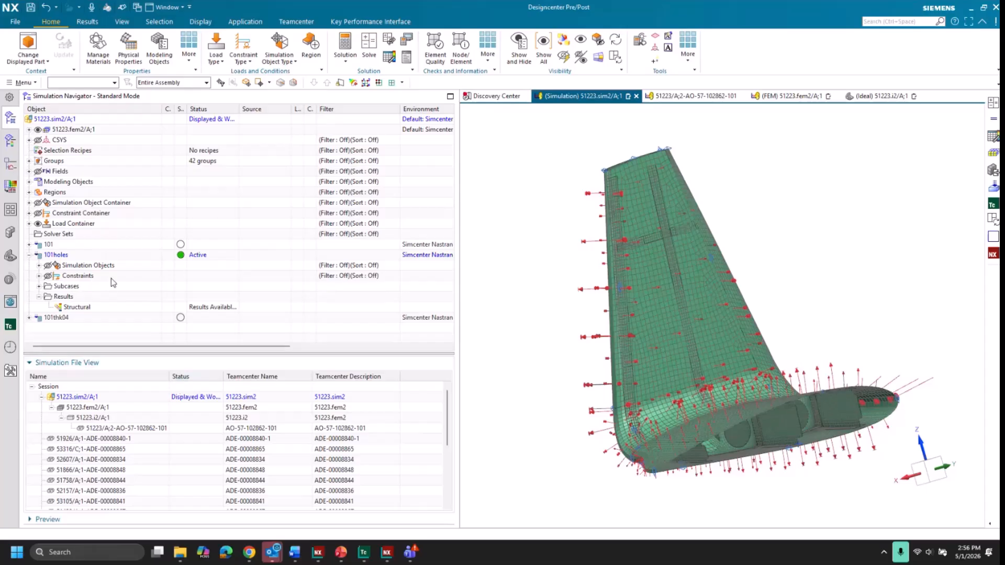
{"action": "right_click", "coordinate": [66, 259]}
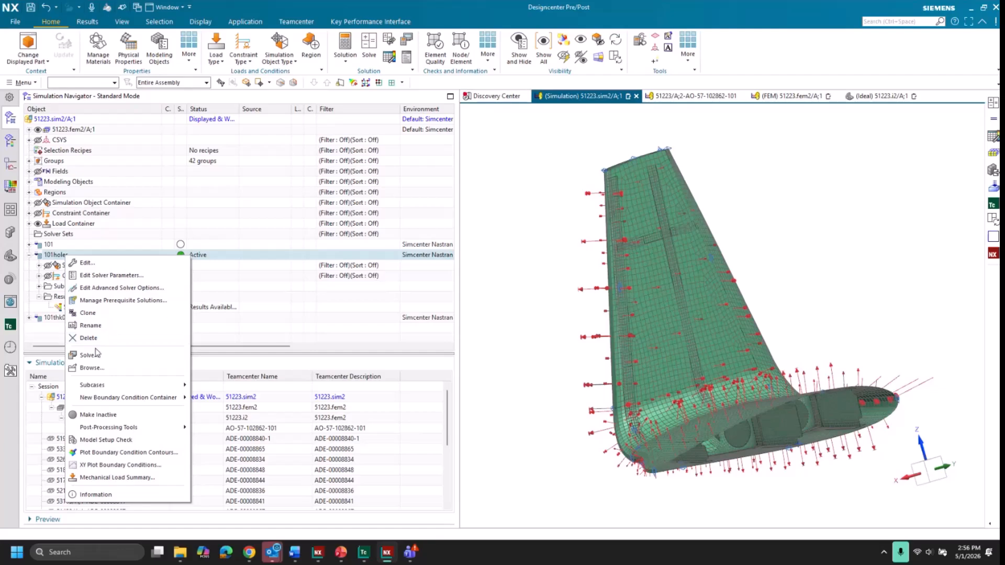
{"action": "left_click", "coordinate": [86, 355]}
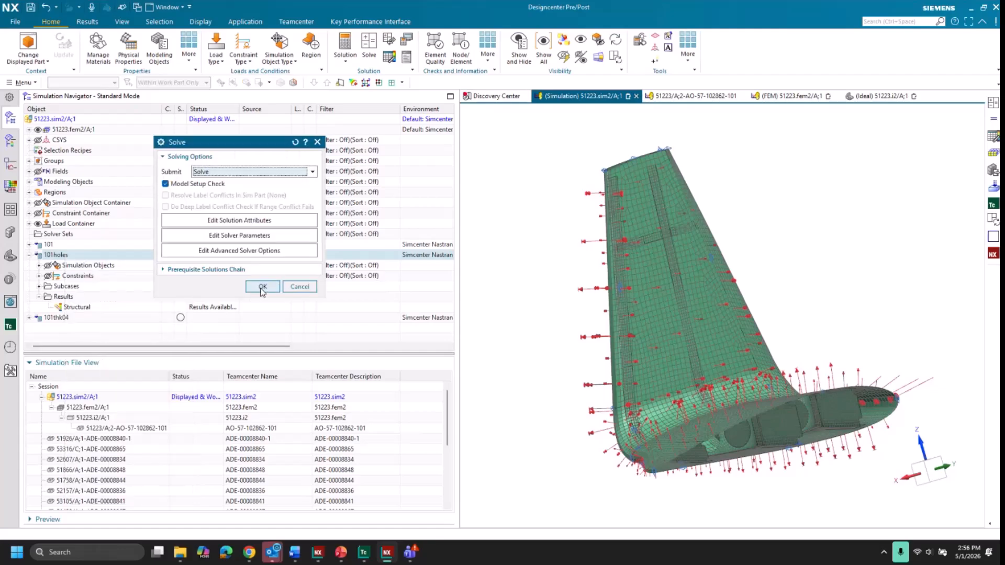
{"action": "left_click", "coordinate": [261, 287]}
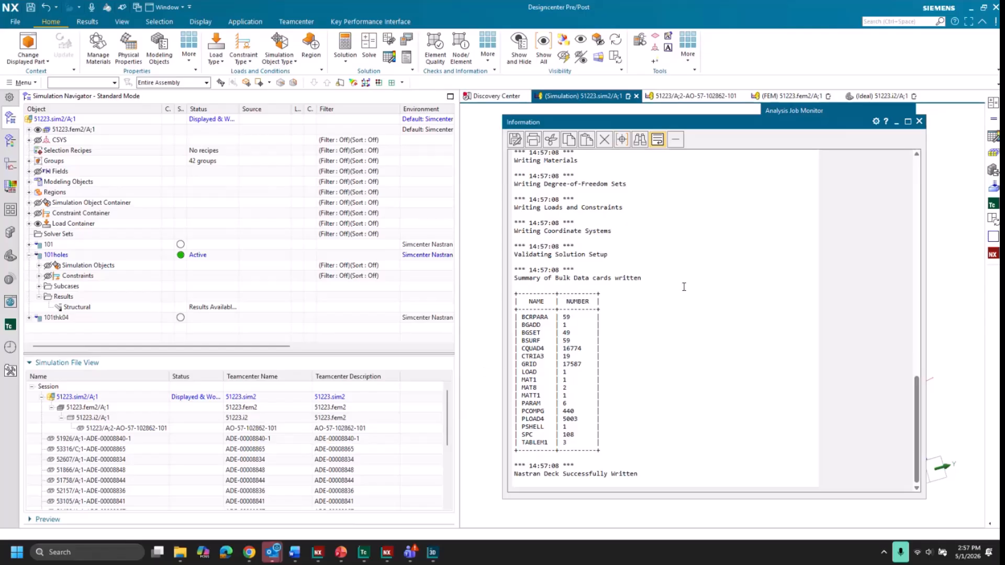
{"action": "left_click", "coordinate": [919, 122]}
{"action": "left_click", "coordinate": [845, 277]}
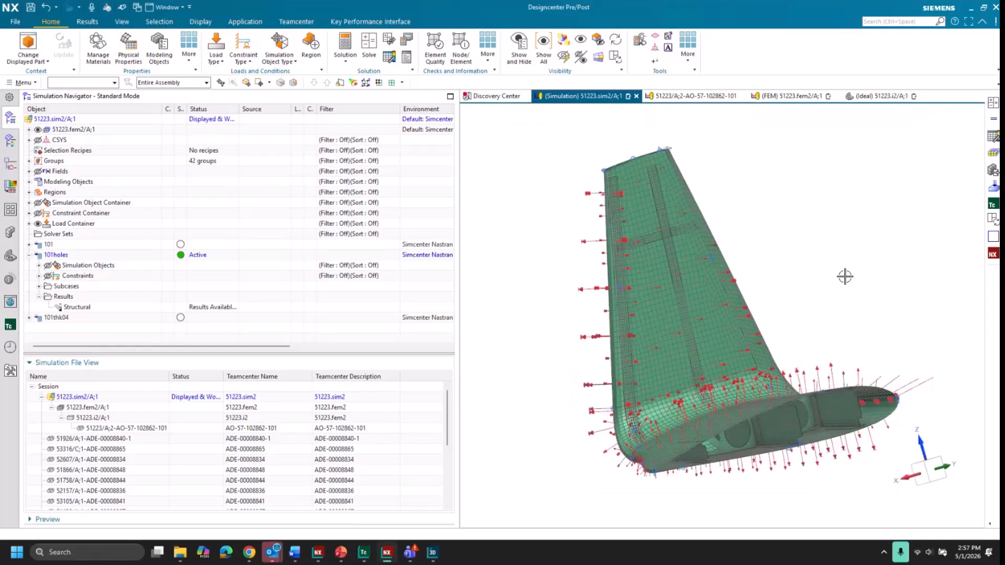
{"action": "left_click", "coordinate": [432, 557]}
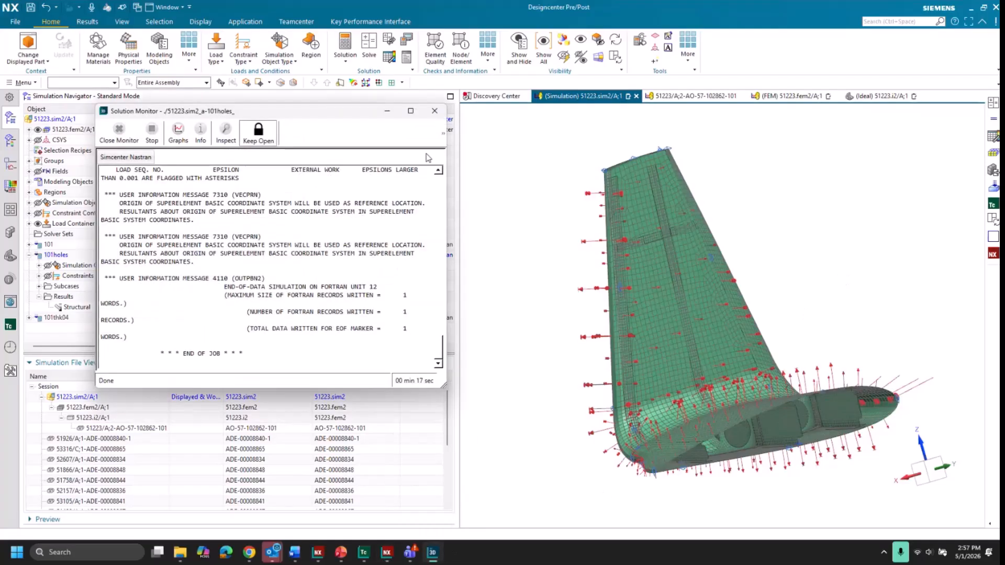
{"action": "left_click", "coordinate": [435, 111]}
Load the structural results of solution 101holes and plot the nodal displacement magnitude
{"action": "double_click", "coordinate": [77, 307]}
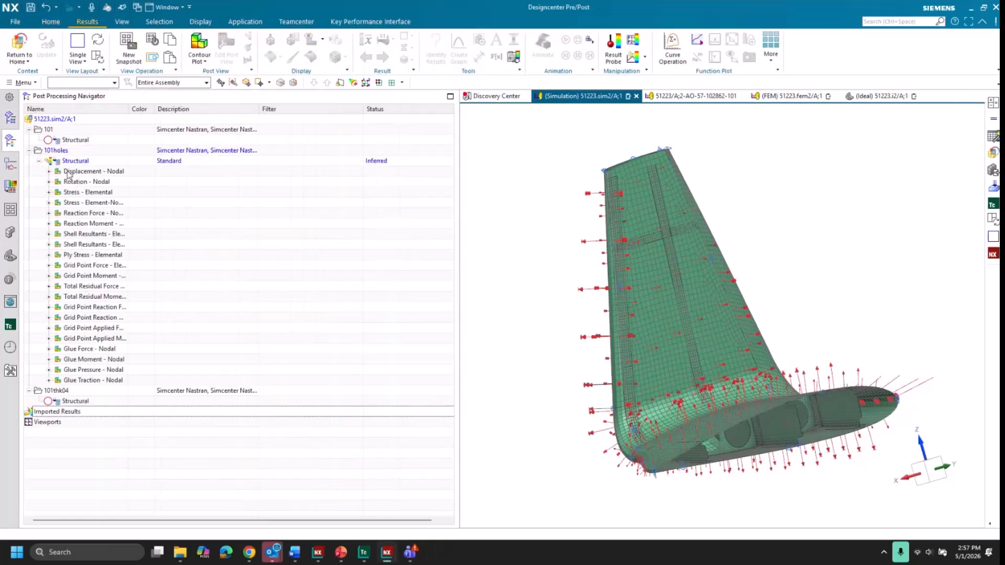
{"action": "double_click", "coordinate": [67, 172]}
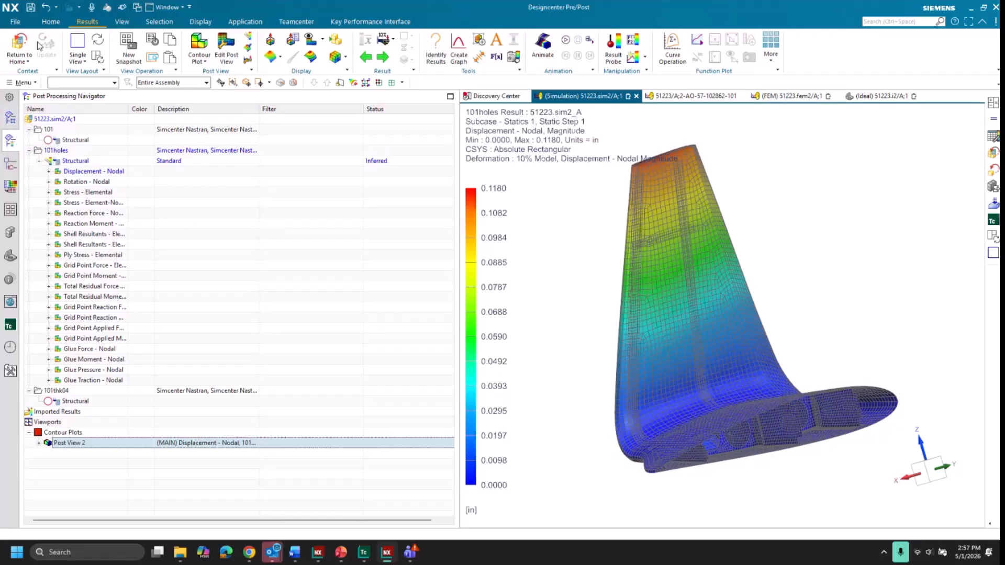
Update the outdated maximum displacement result measure of solution 101holes and review the winglet tip deflection requirement check
{"action": "left_click", "coordinate": [49, 22]}
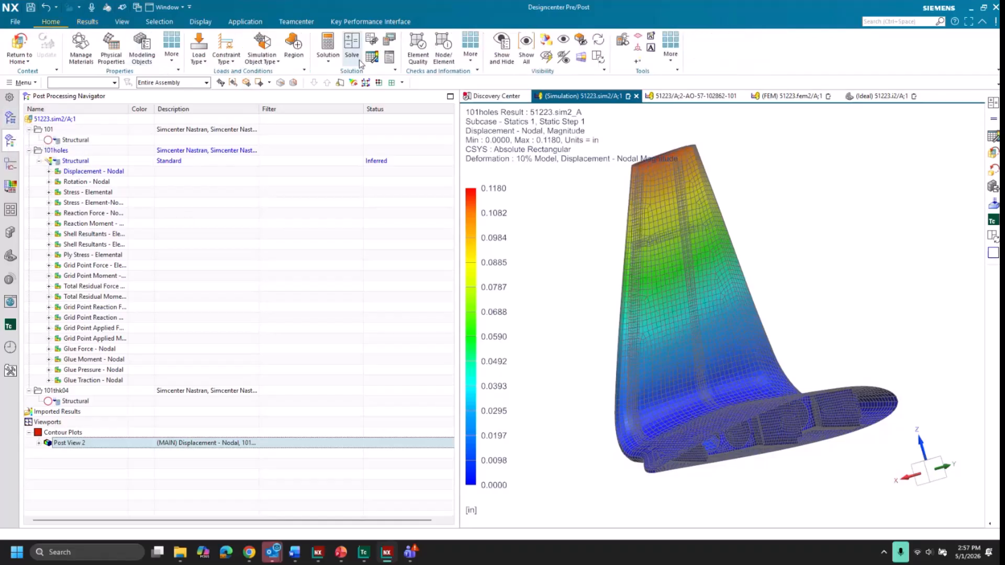
{"action": "left_click", "coordinate": [378, 59]}
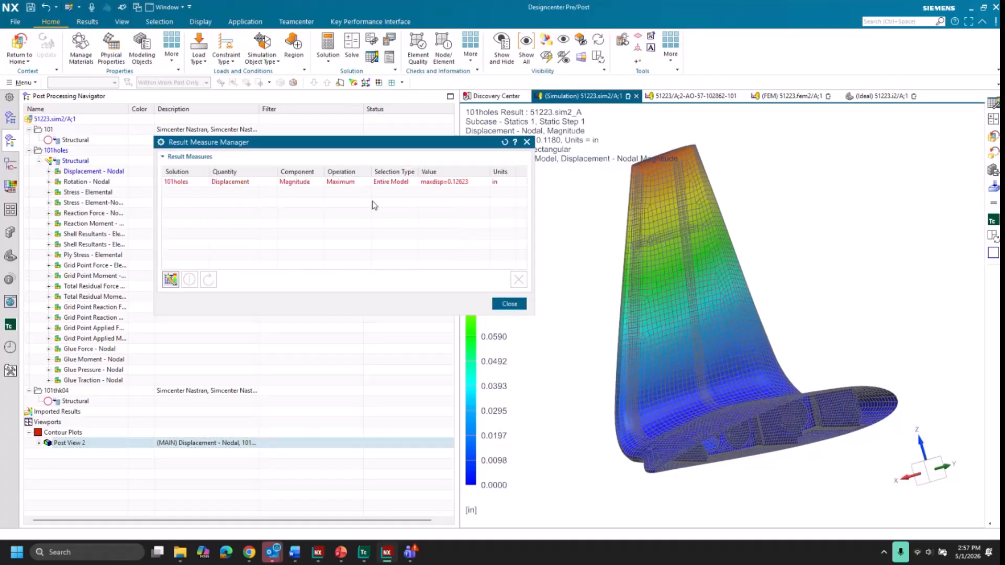
{"action": "right_click", "coordinate": [374, 205]}
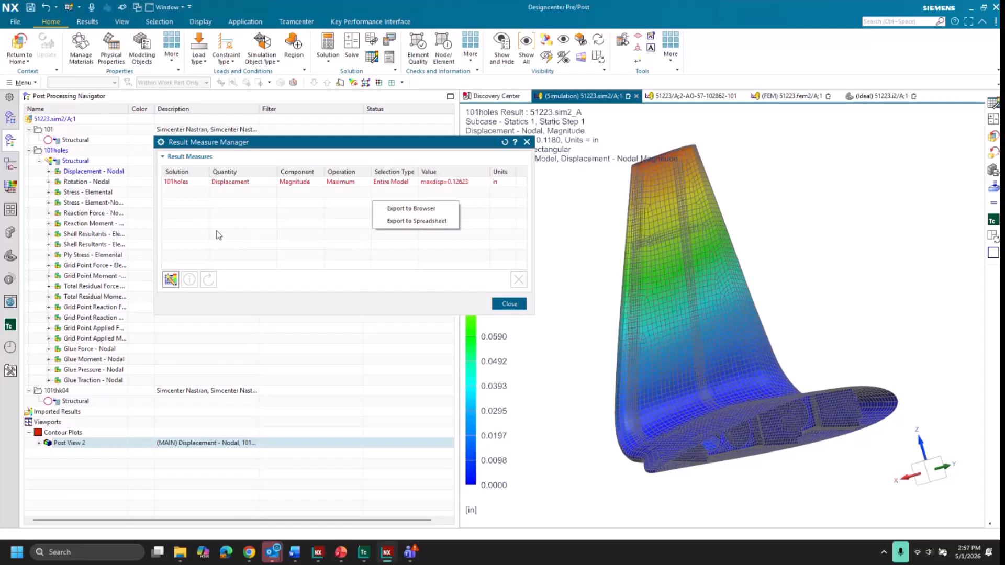
{"action": "left_click", "coordinate": [214, 182]}
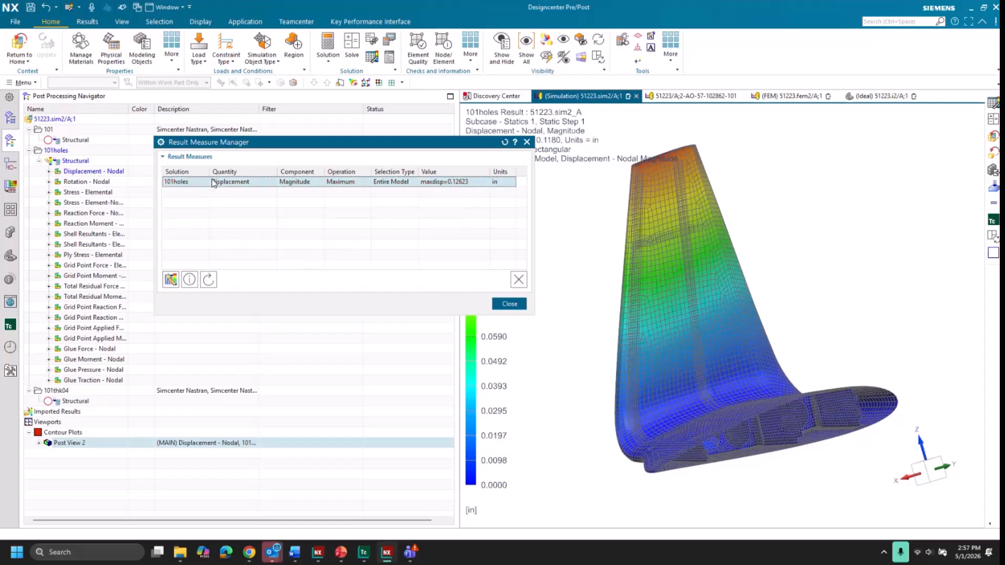
{"action": "left_click", "coordinate": [207, 282]}
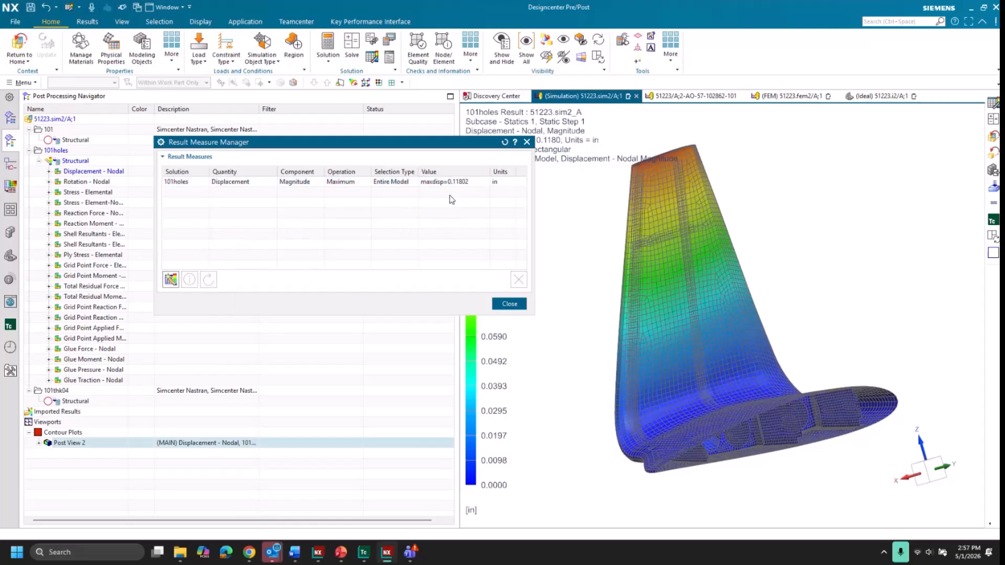
{"action": "left_click", "coordinate": [509, 304]}
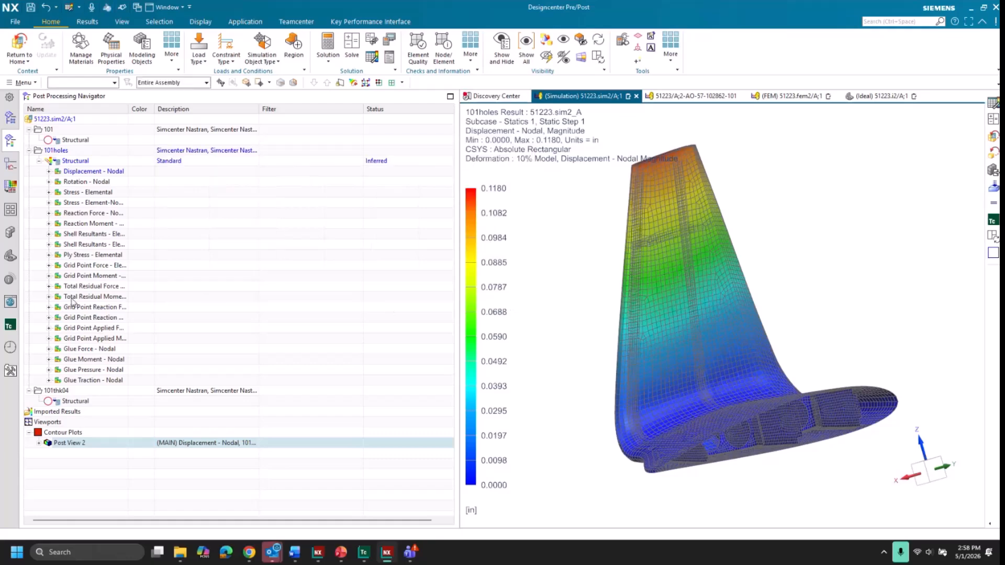
{"action": "left_click", "coordinate": [11, 280]}
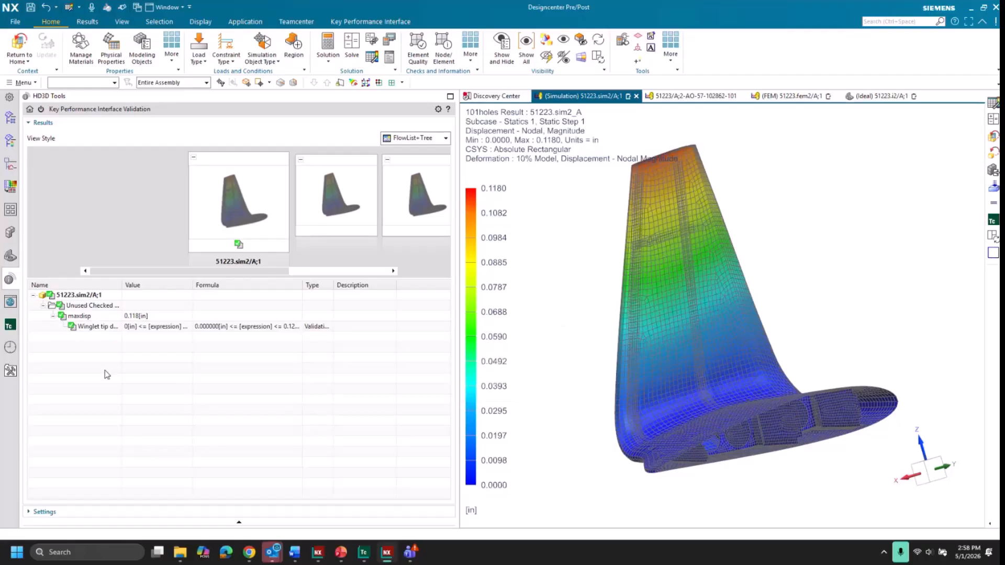
Save the simulation, importing only the 101holes .dat and .op2 files into the Teamcenter database
{"action": "left_click", "coordinate": [31, 8]}
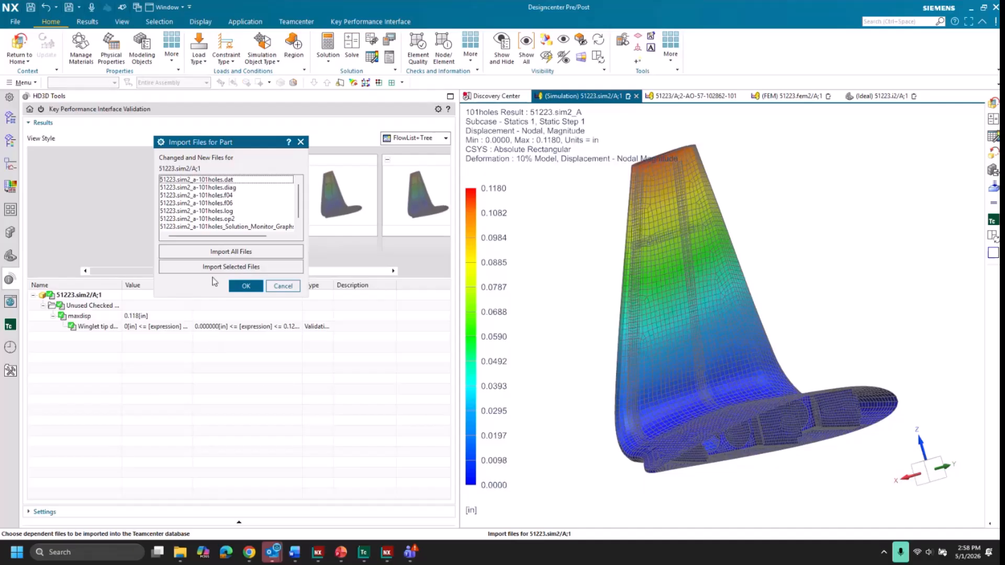
{"action": "left_click", "coordinate": [226, 218]}
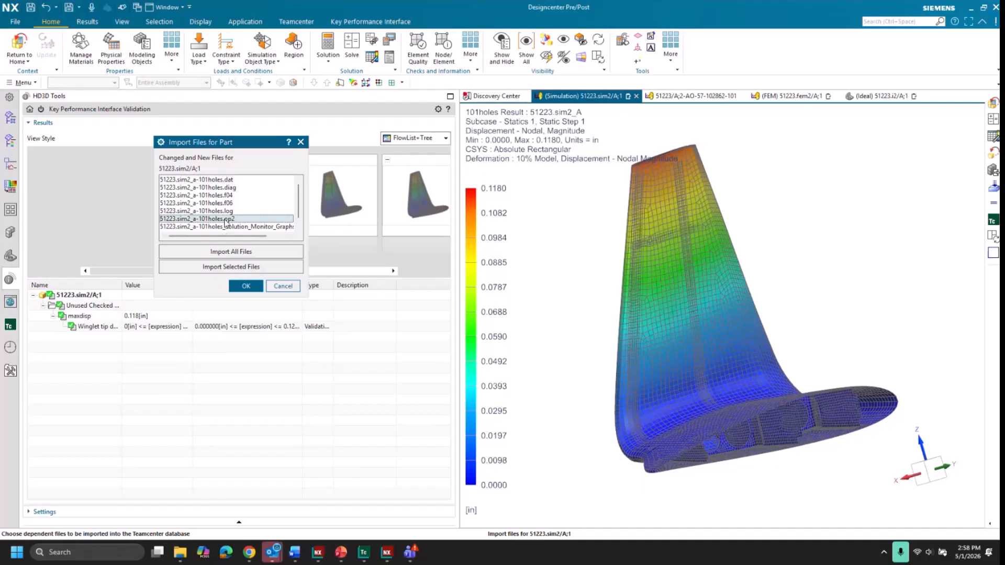
{"action": "left_click", "coordinate": [228, 180], "text": "ctrl"}
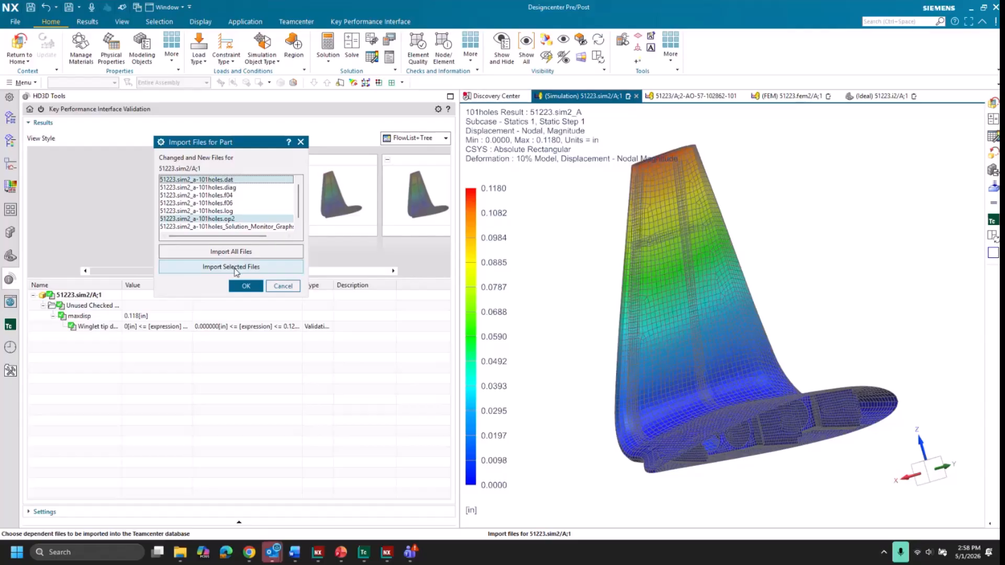
{"action": "left_click", "coordinate": [230, 266]}
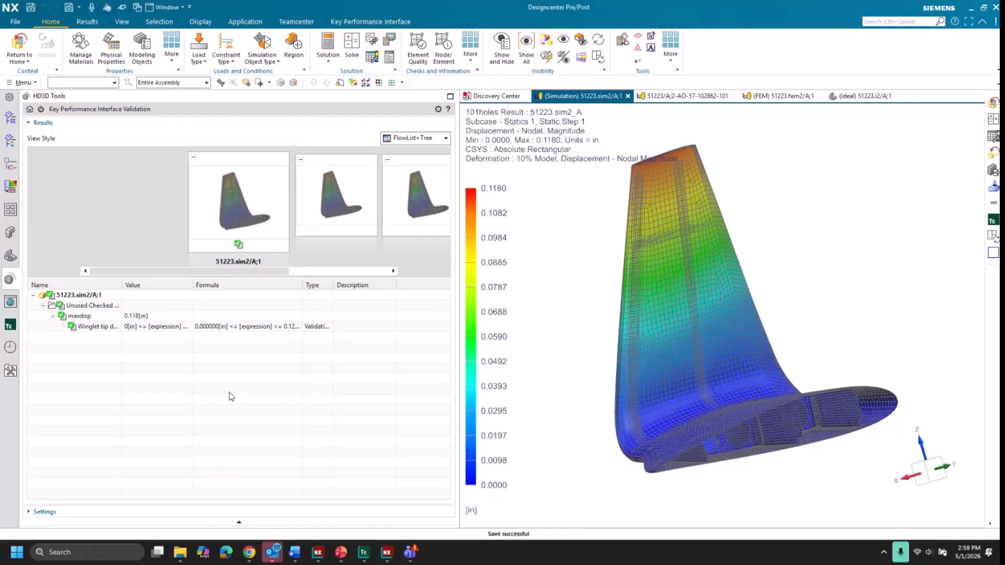
Open the Build and Verify Simulation Model task in Teamcenter and review the requirement and parameter results of its target, Winglet Tip Deflection 5
{"action": "left_click", "coordinate": [10, 326]}
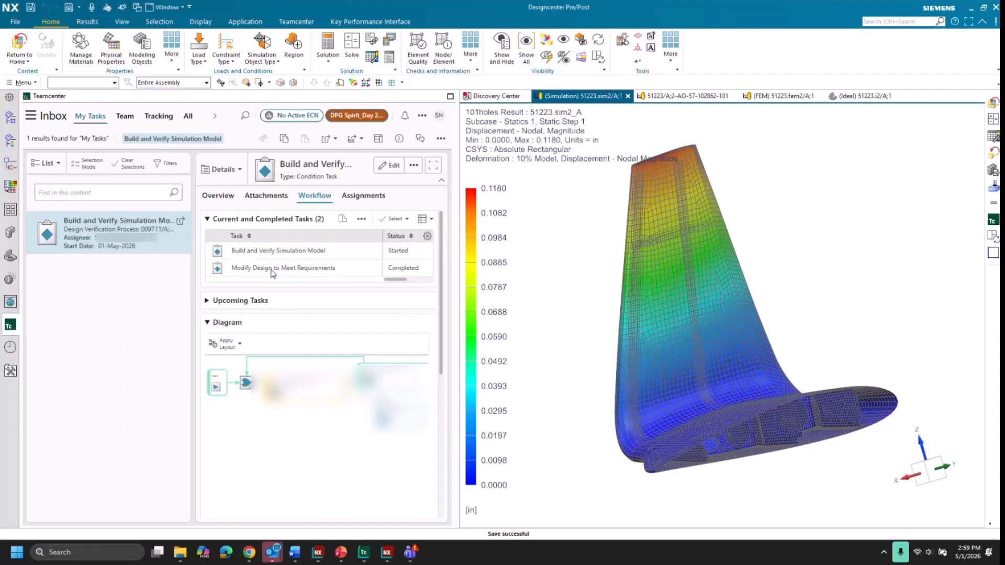
{"action": "left_click", "coordinate": [223, 197]}
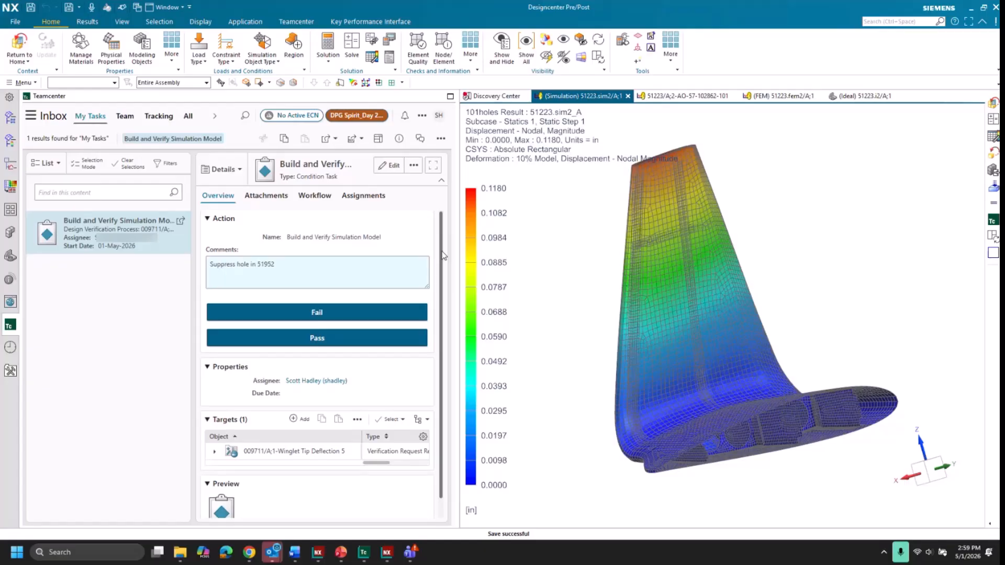
{"action": "left_click_drag", "start_coordinate": [441, 252], "coordinate": [442, 274]}
{"action": "left_click", "coordinate": [180, 223]}
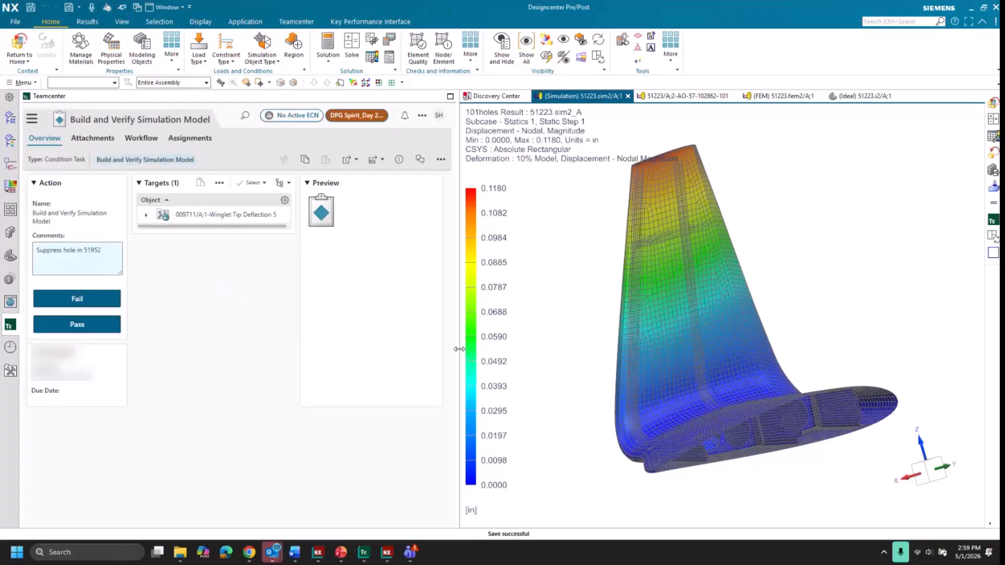
{"action": "left_click_drag", "start_coordinate": [459, 349], "coordinate": [629, 371]}
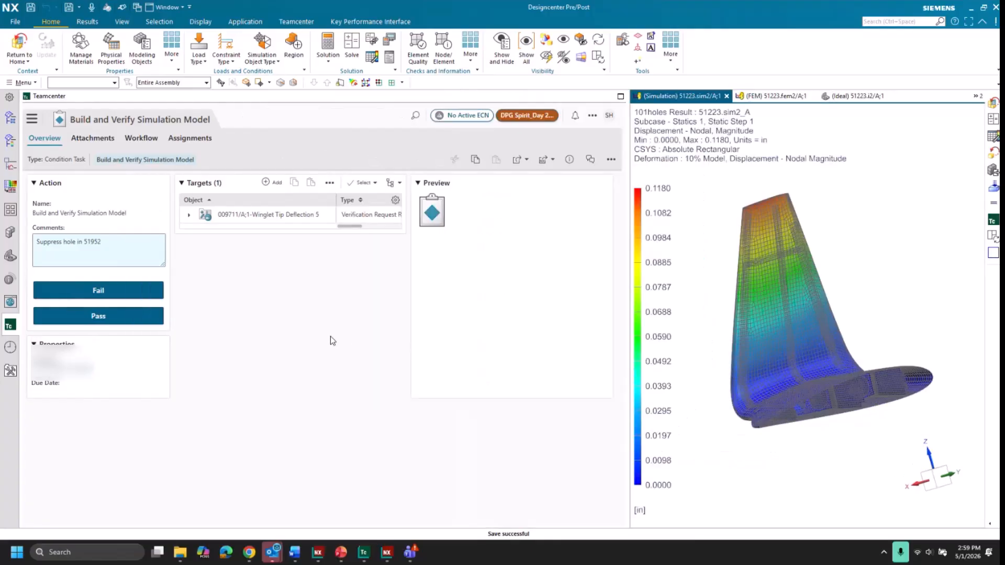
{"action": "left_click", "coordinate": [329, 216]}
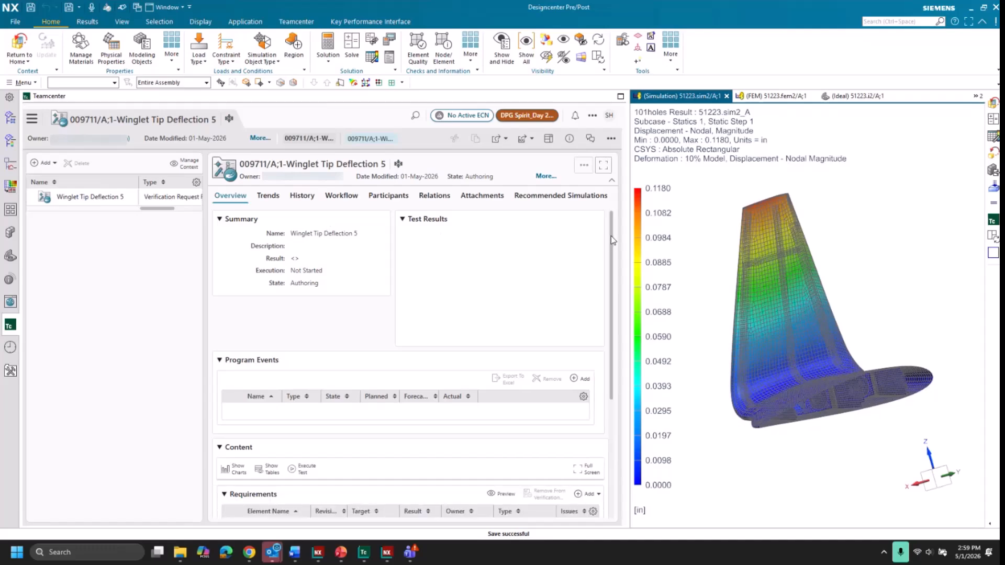
{"action": "left_click_drag", "start_coordinate": [612, 240], "coordinate": [614, 367]}
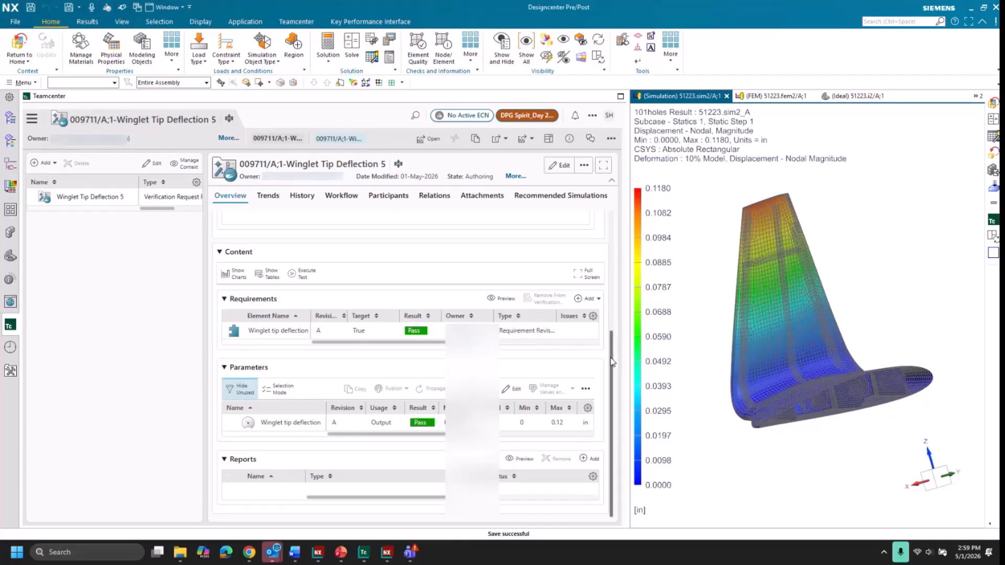
{"action": "scroll", "coordinate": [611, 361], "scroll_direction": "up", "scroll_amount": 5}
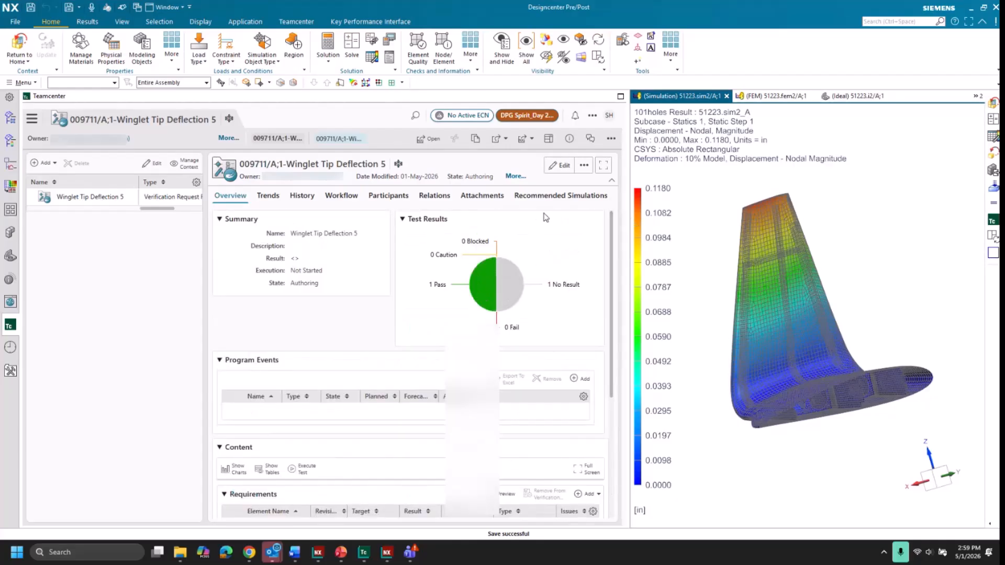
Reopen the Build and Verify Simulation Model task from the inbox, clear its comment and mark it as Pass
{"action": "left_click", "coordinate": [32, 121]}
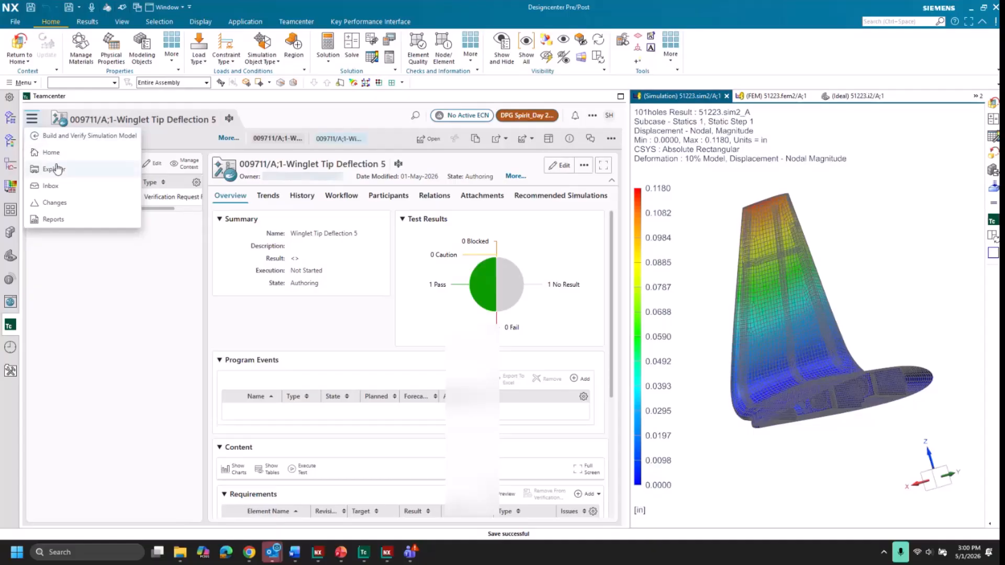
{"action": "left_click", "coordinate": [58, 187]}
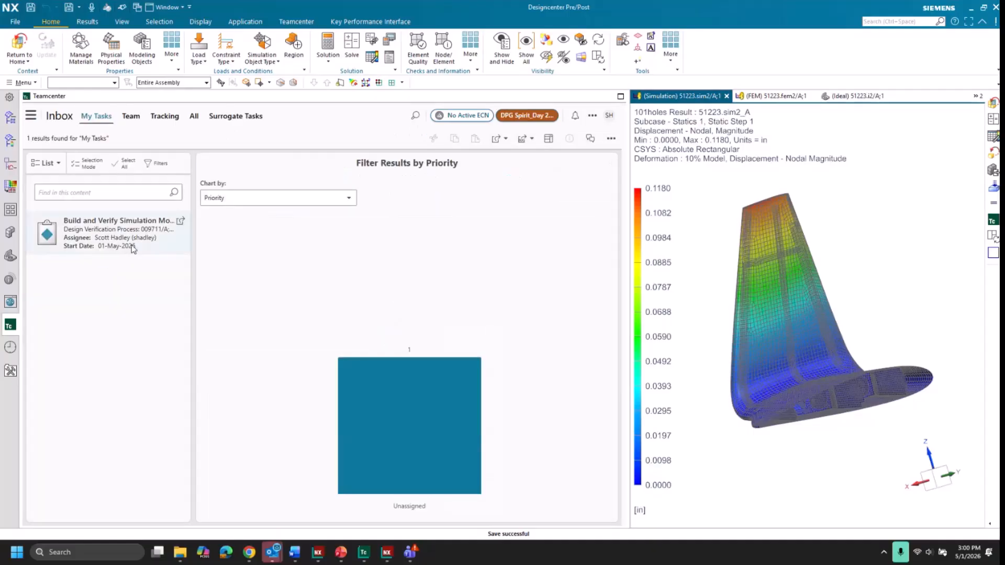
{"action": "left_click", "coordinate": [179, 226]}
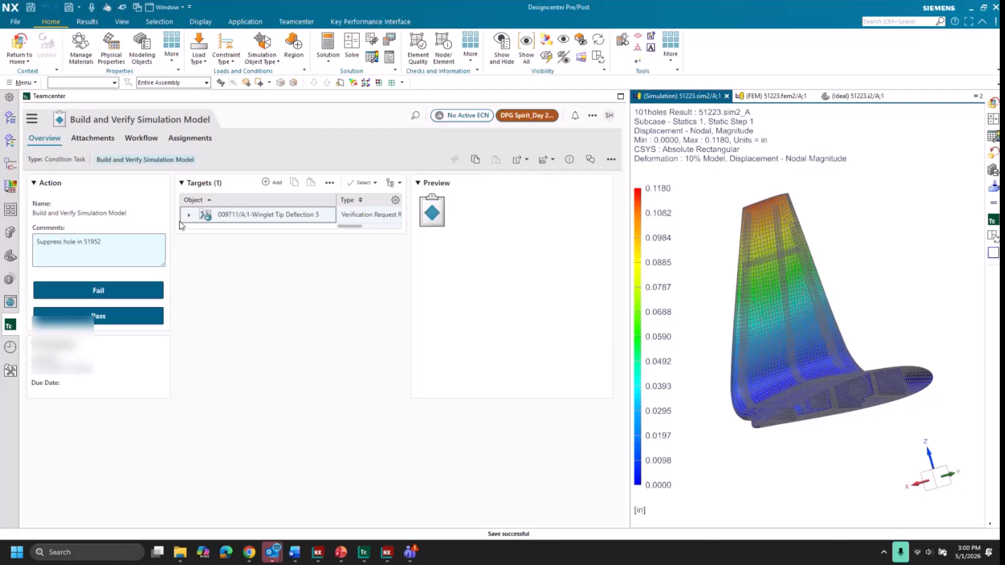
{"action": "left_click", "coordinate": [123, 244]}
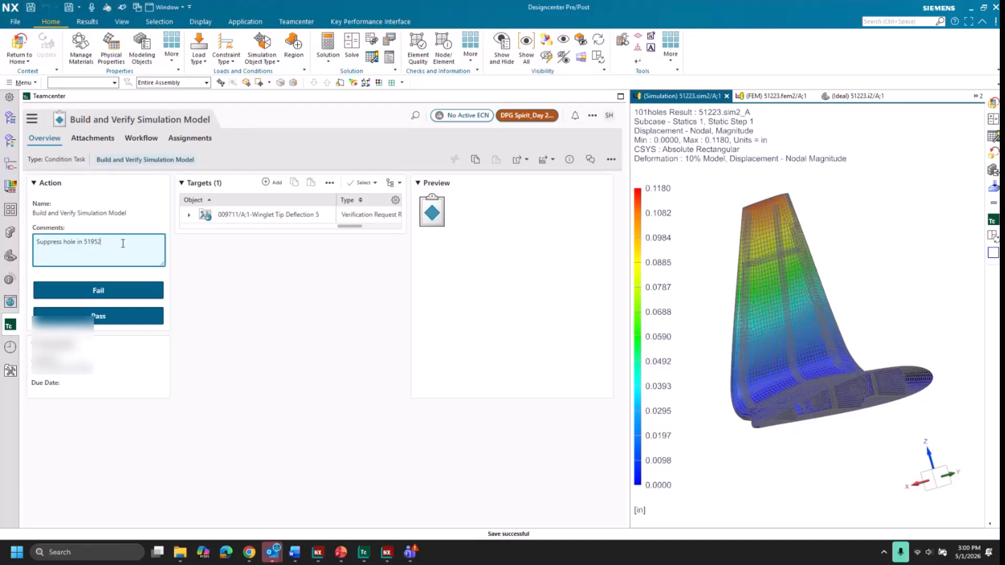
{"action": "key", "text": "BackSpace"}
{"action": "key", "text": "BackSpace"}
{"action": "key", "text": "BackSpace"}
{"action": "key", "text": "BackSpace"}
{"action": "key", "text": "BackSpace"}
{"action": "key", "text": "BackSpace"}
{"action": "key", "text": "BackSpace"}
{"action": "key", "text": "BackSpace"}
{"action": "key", "text": "BackSpace"}
{"action": "key", "text": "BackSpace"}
{"action": "key", "text": "BackSpace"}
{"action": "key", "text": "BackSpace"}
{"action": "key", "text": "BackSpace"}
{"action": "key", "text": "BackSpace"}
{"action": "key", "text": "BackSpace"}
{"action": "key", "text": "BackSpace"}
{"action": "key", "text": "BackSpace"}
{"action": "key", "text": "BackSpace"}
{"action": "key", "text": "BackSpace"}
{"action": "key", "text": "BackSpace"}
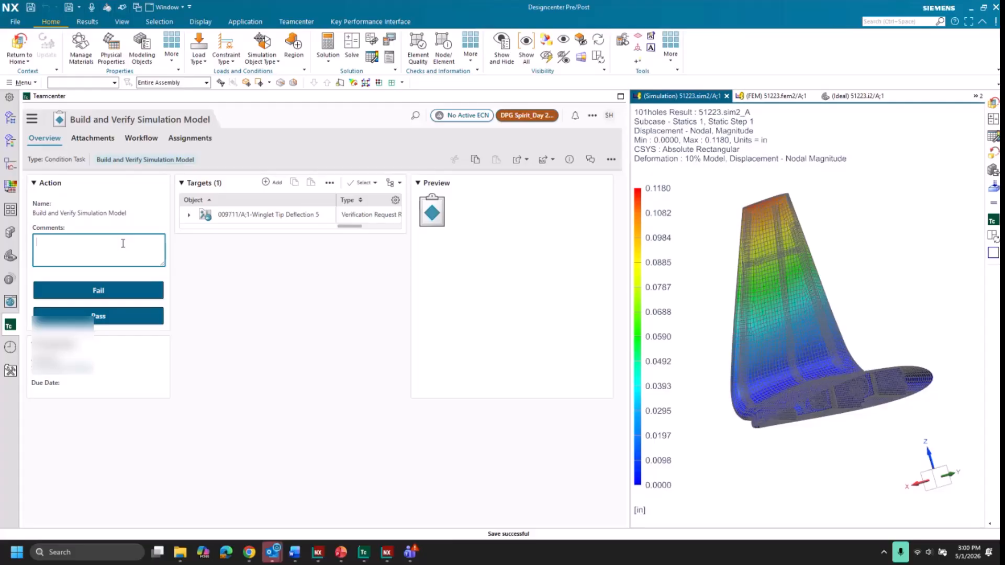
{"action": "left_click", "coordinate": [115, 321]}
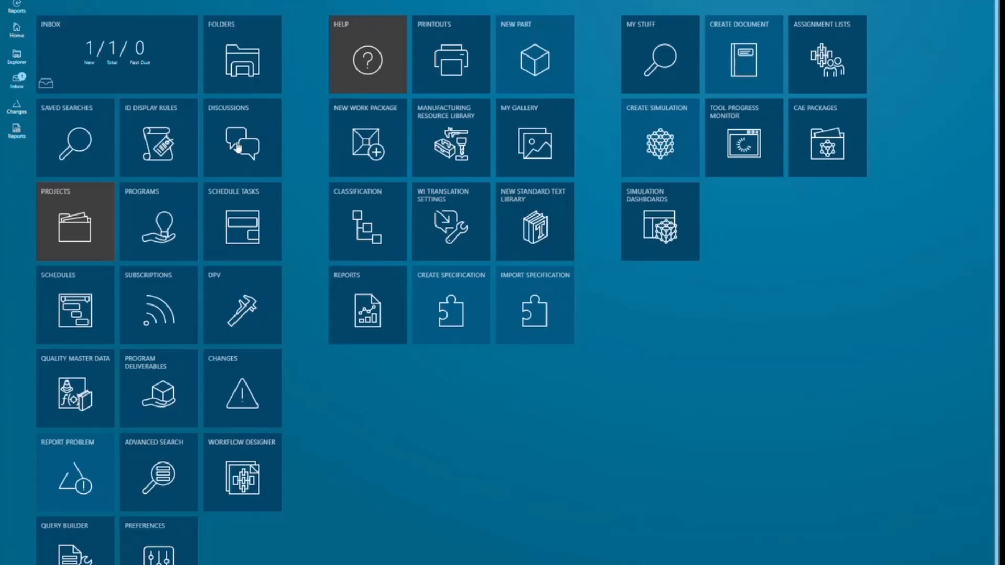
In the Teamcenter web client, open the Final Approval task from the inbox and display its attachments
{"action": "left_click", "coordinate": [156, 60]}
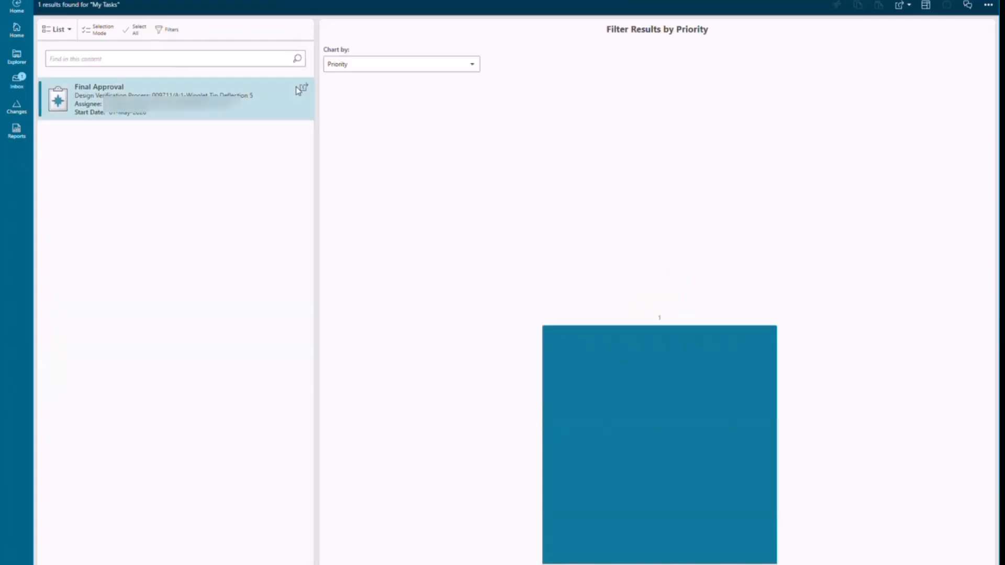
{"action": "left_click", "coordinate": [300, 89]}
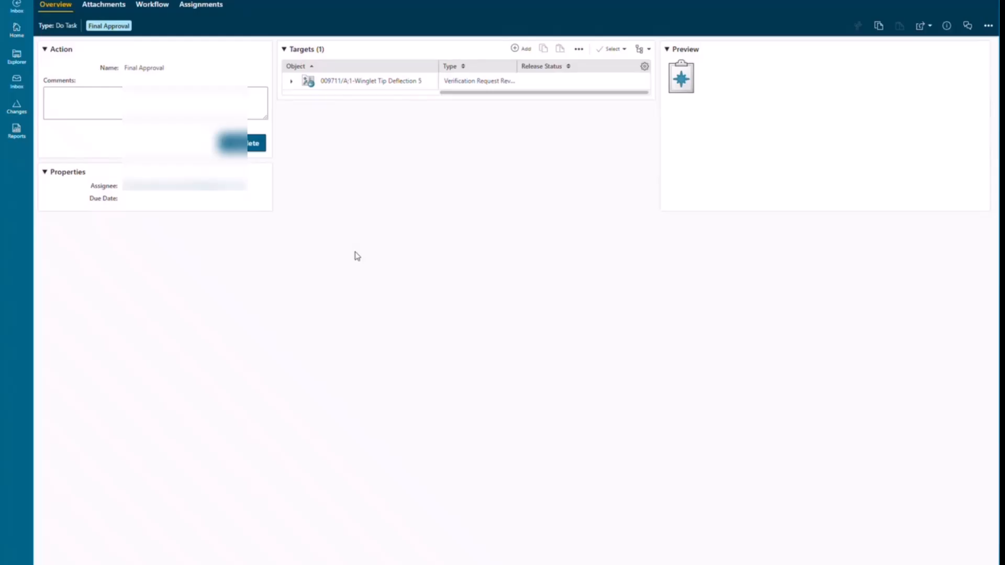
{"action": "left_click", "coordinate": [121, 11]}
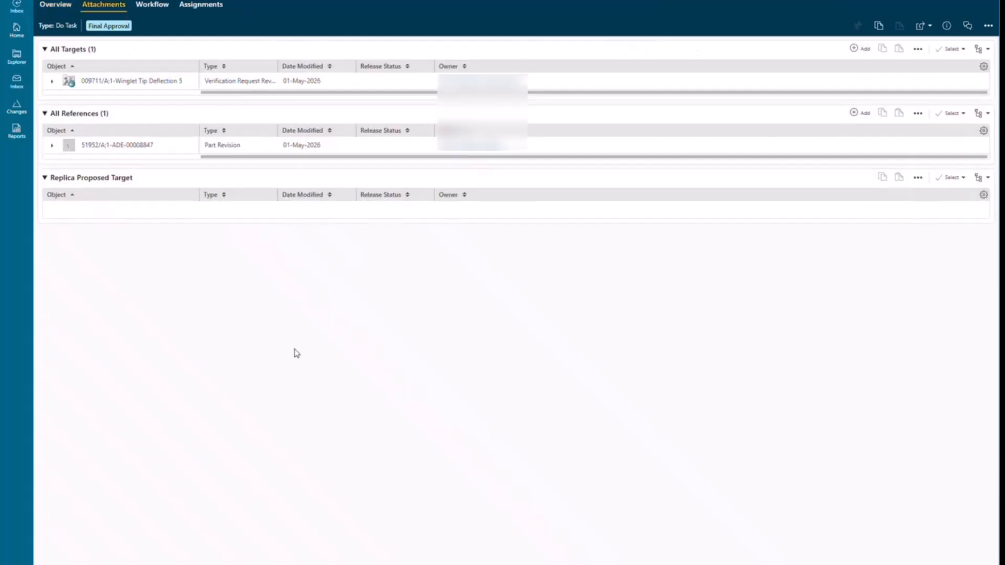
Inspect the referenced part revision 51952 in the 3D preview and review the target verification request Winglet Tip Deflection 5
{"action": "left_click", "coordinate": [125, 143]}
{"action": "mouse_move", "coordinate": [193, 149]}
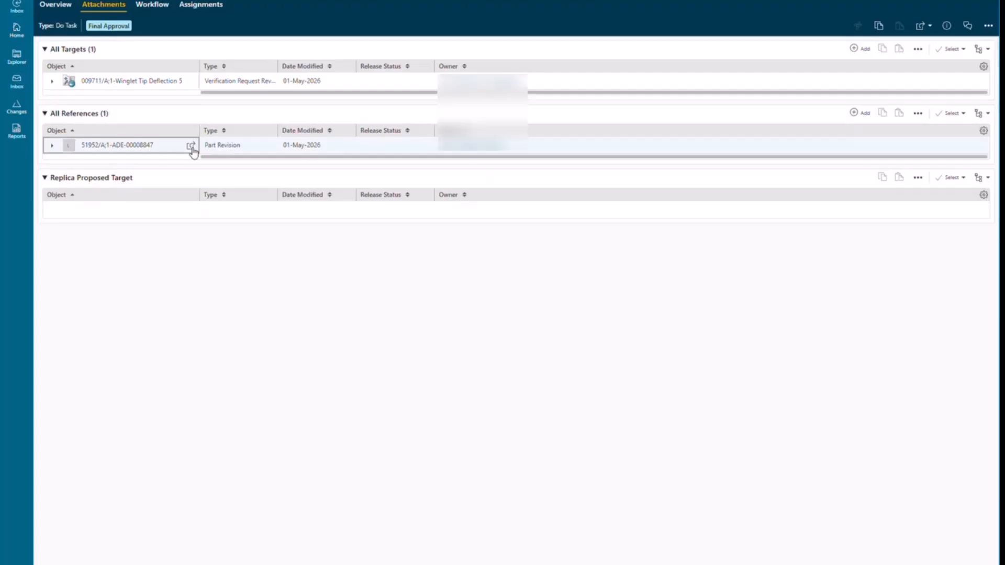
{"action": "left_click", "coordinate": [191, 148]}
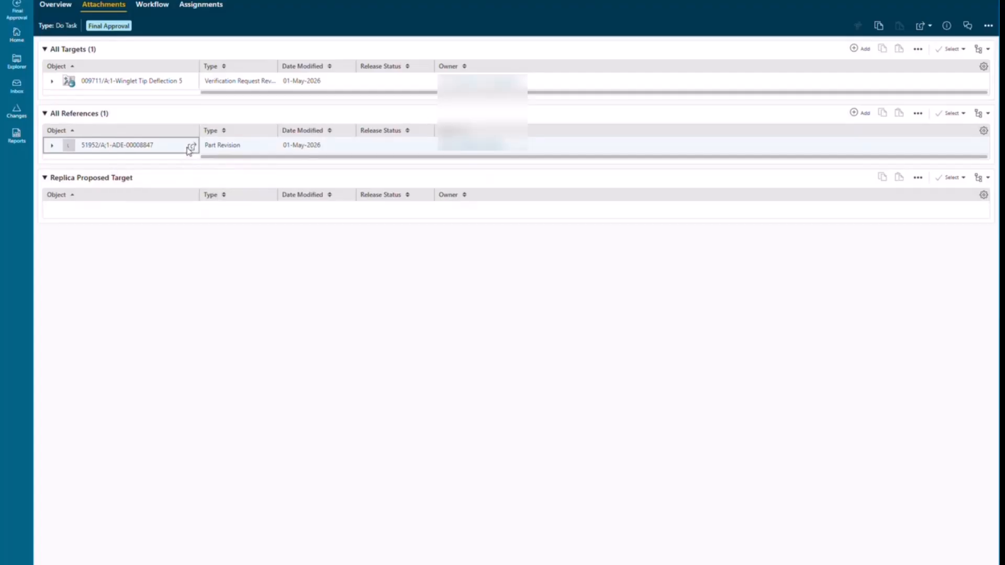
{"action": "left_click", "coordinate": [190, 149]}
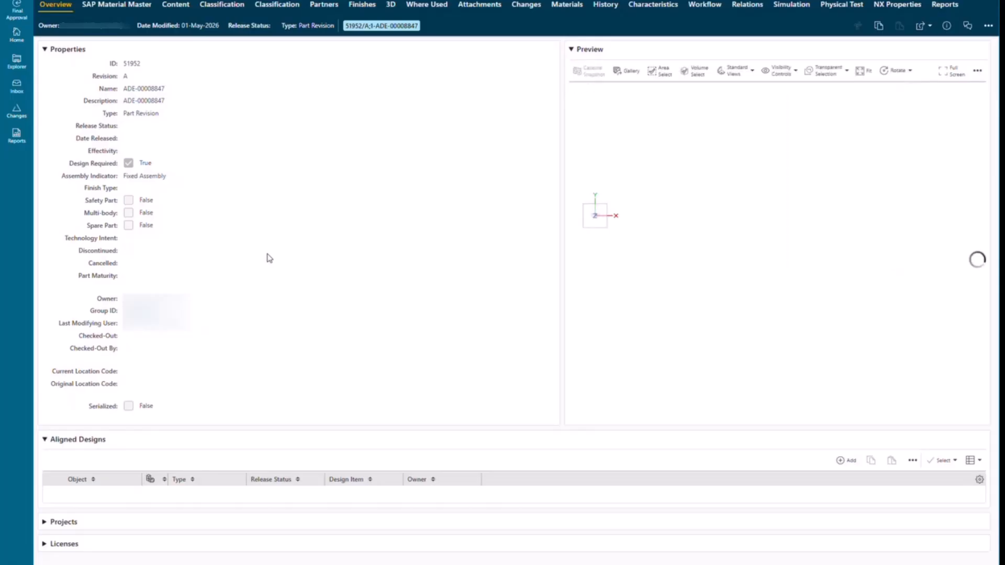
{"action": "left_click_drag", "start_coordinate": [751, 240], "coordinate": [866, 235]}
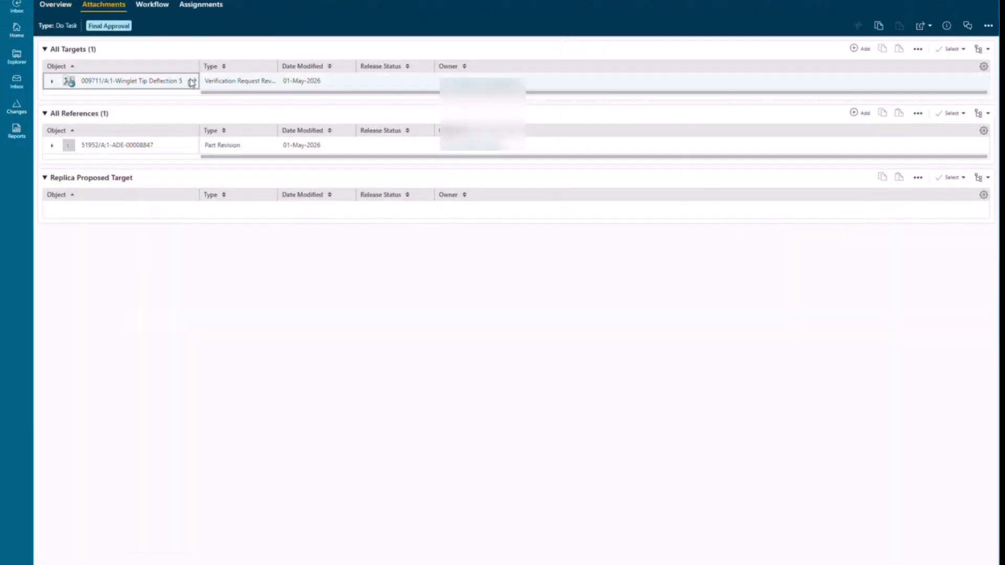
{"action": "left_click", "coordinate": [192, 82]}
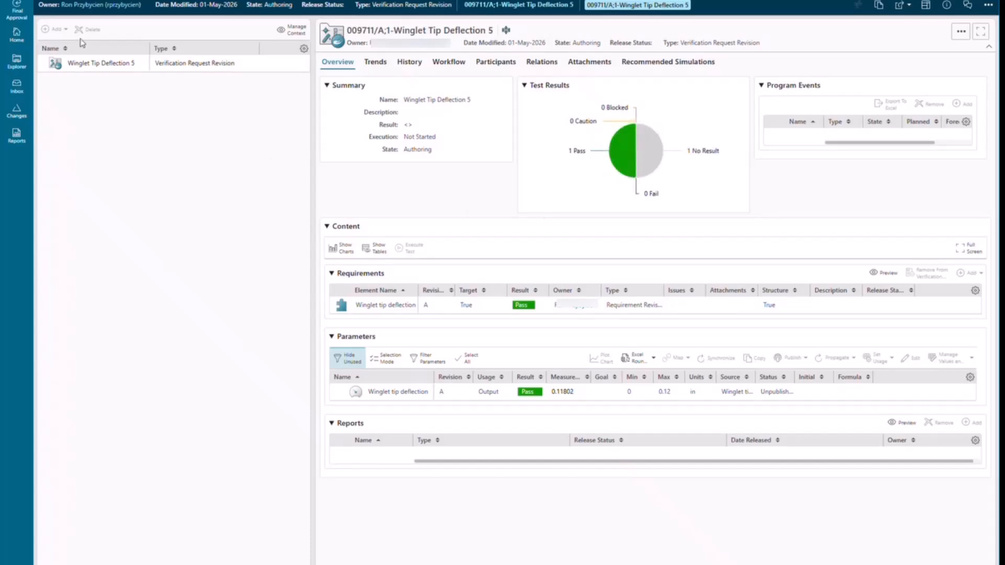
Return to the Final Approval task and complete it with the comment "Everything looks great!"
{"action": "left_click", "coordinate": [20, 13]}
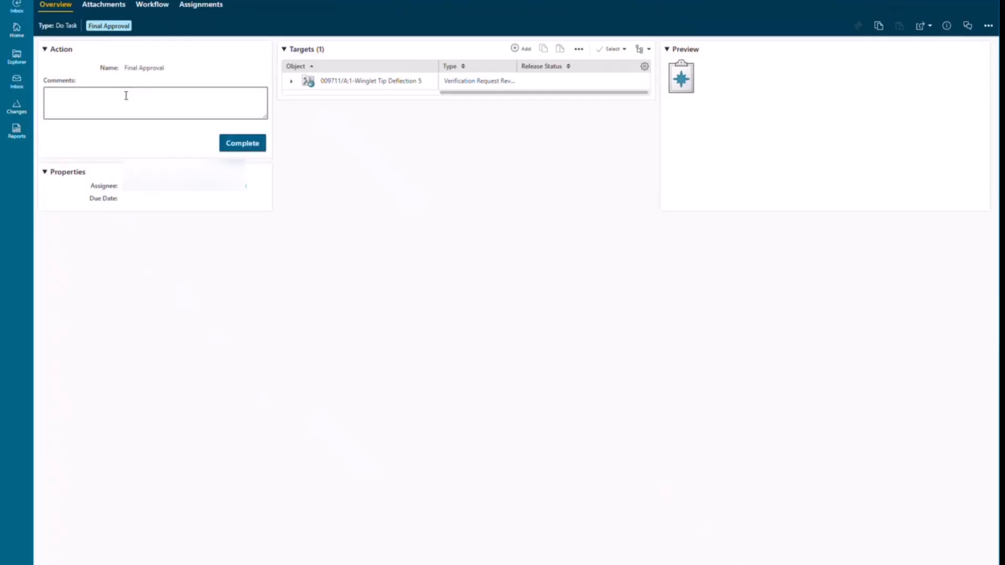
{"action": "left_click", "coordinate": [129, 100]}
{"action": "type", "text": "Everything"}
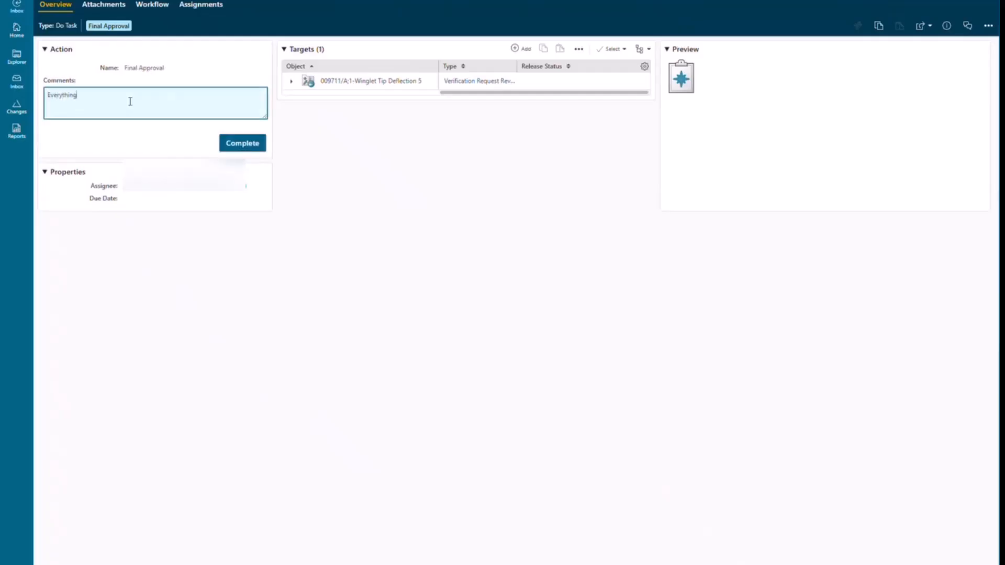
{"action": "type", "text": " looks goodreat!"}
{"action": "left_click", "coordinate": [242, 145]}
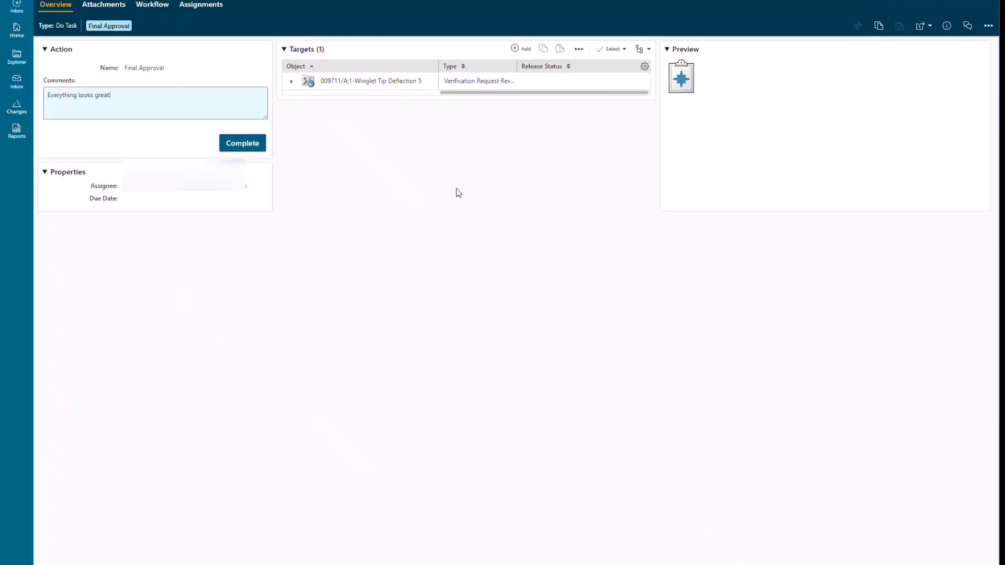